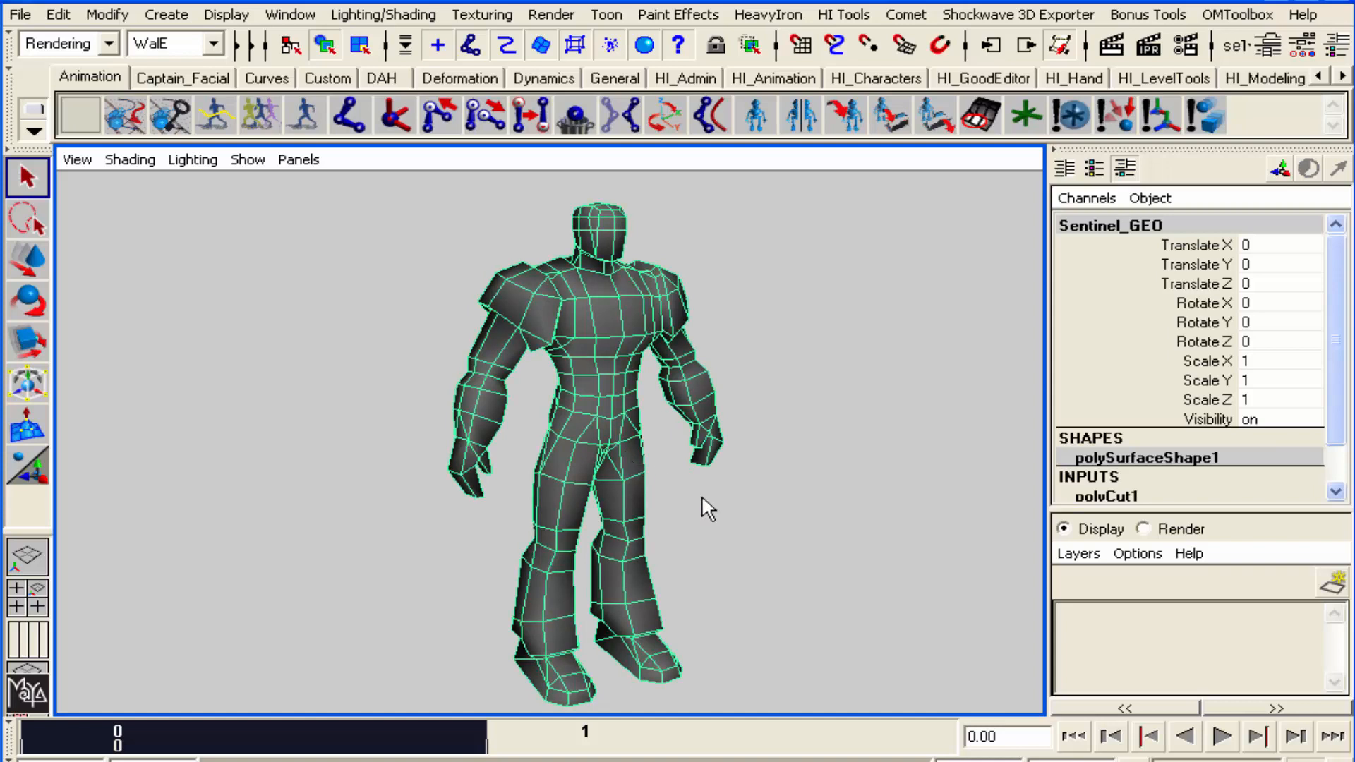
click(721, 505)
drag(1046, 8, 758, 37)
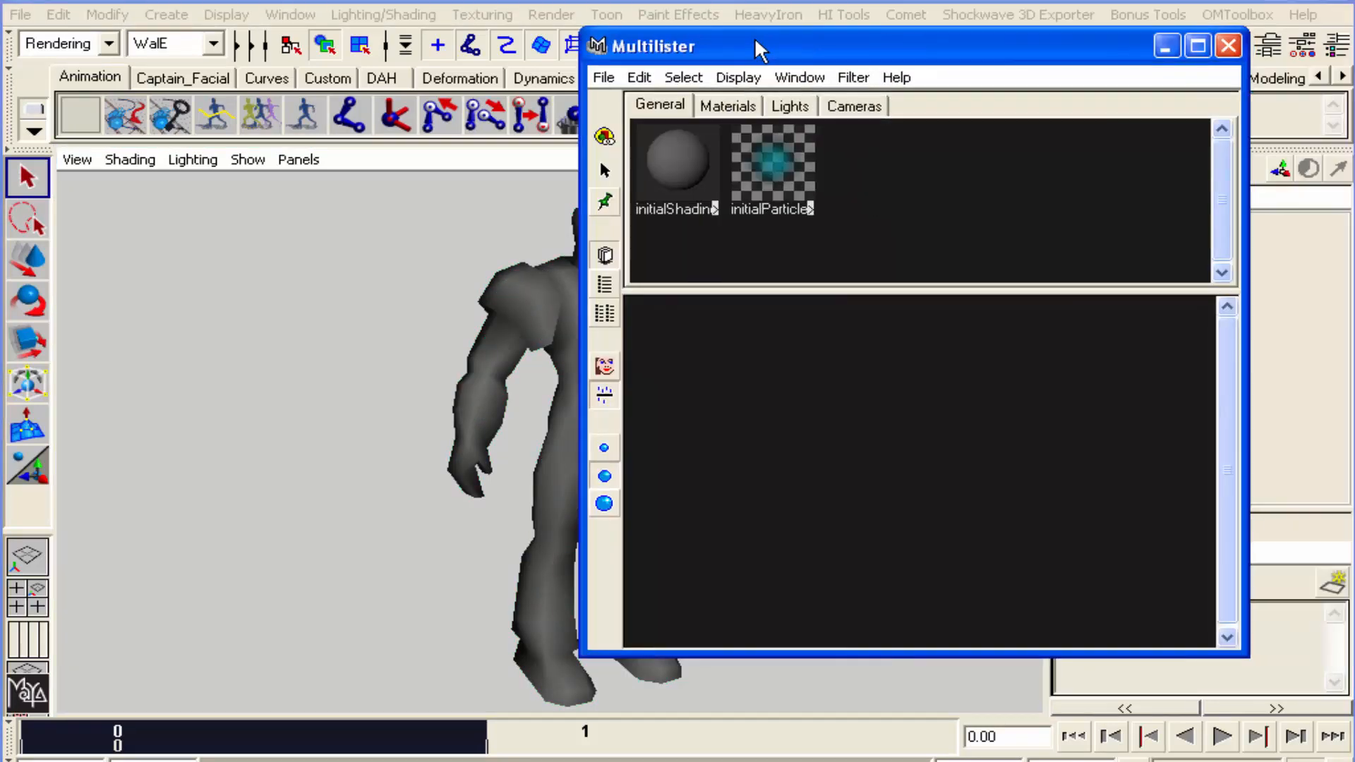
click(1229, 46)
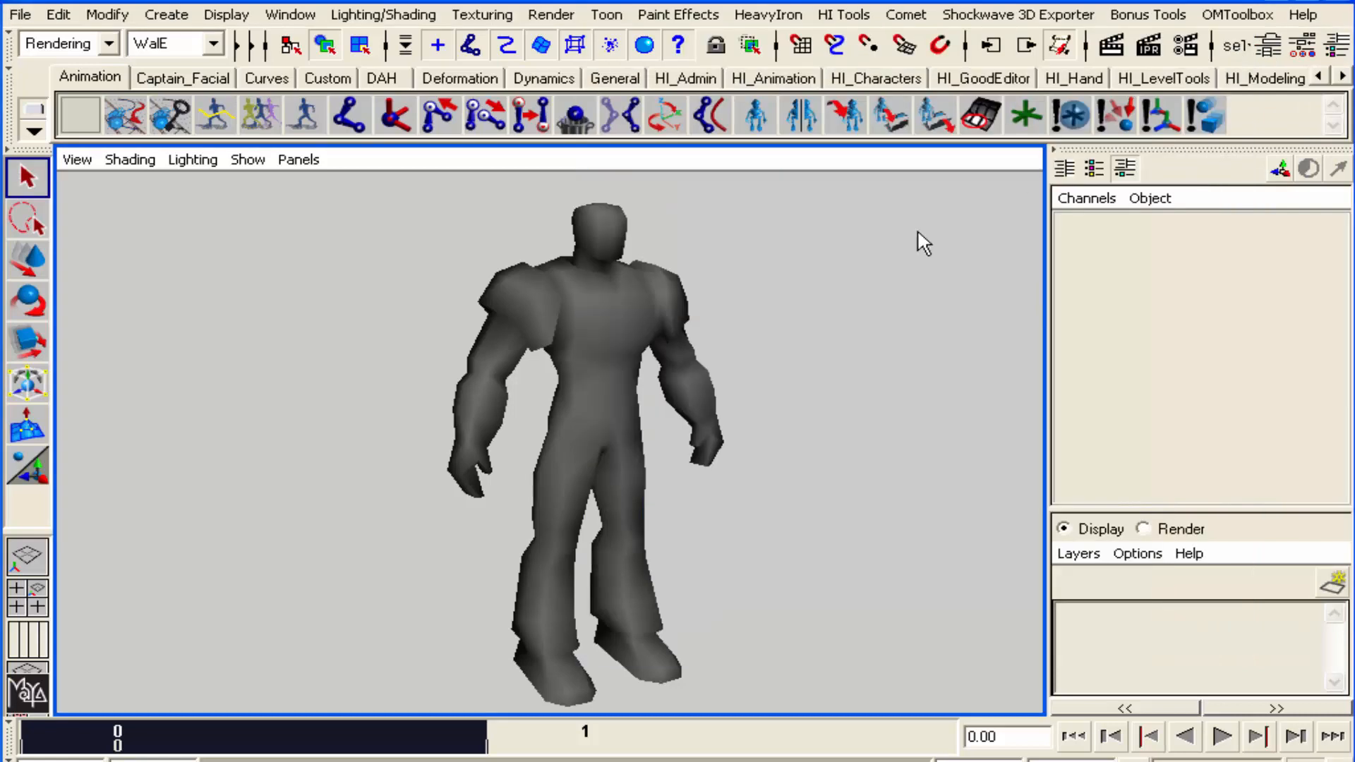
Inspect the whole UV layout of the character mesh in the UV Texture Editor, and close the editor
click(632, 315)
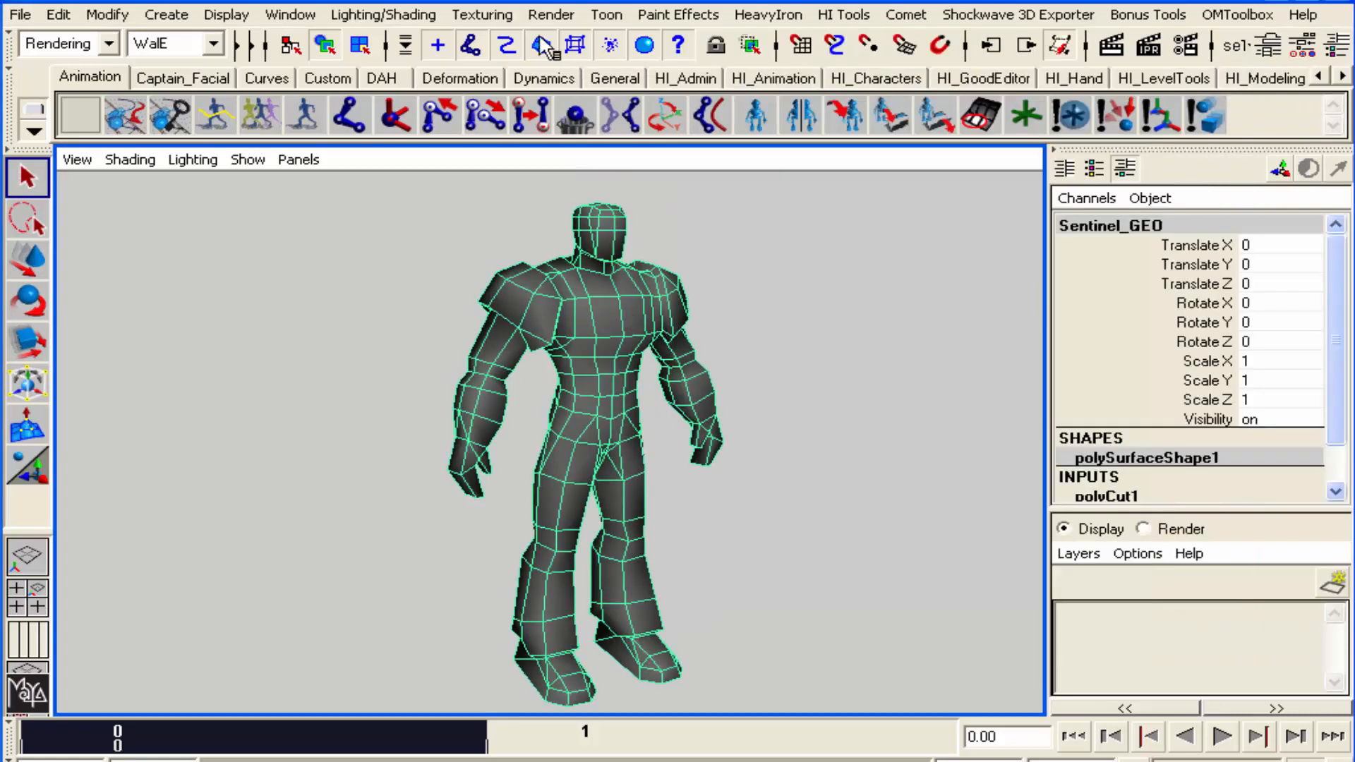
click(290, 14)
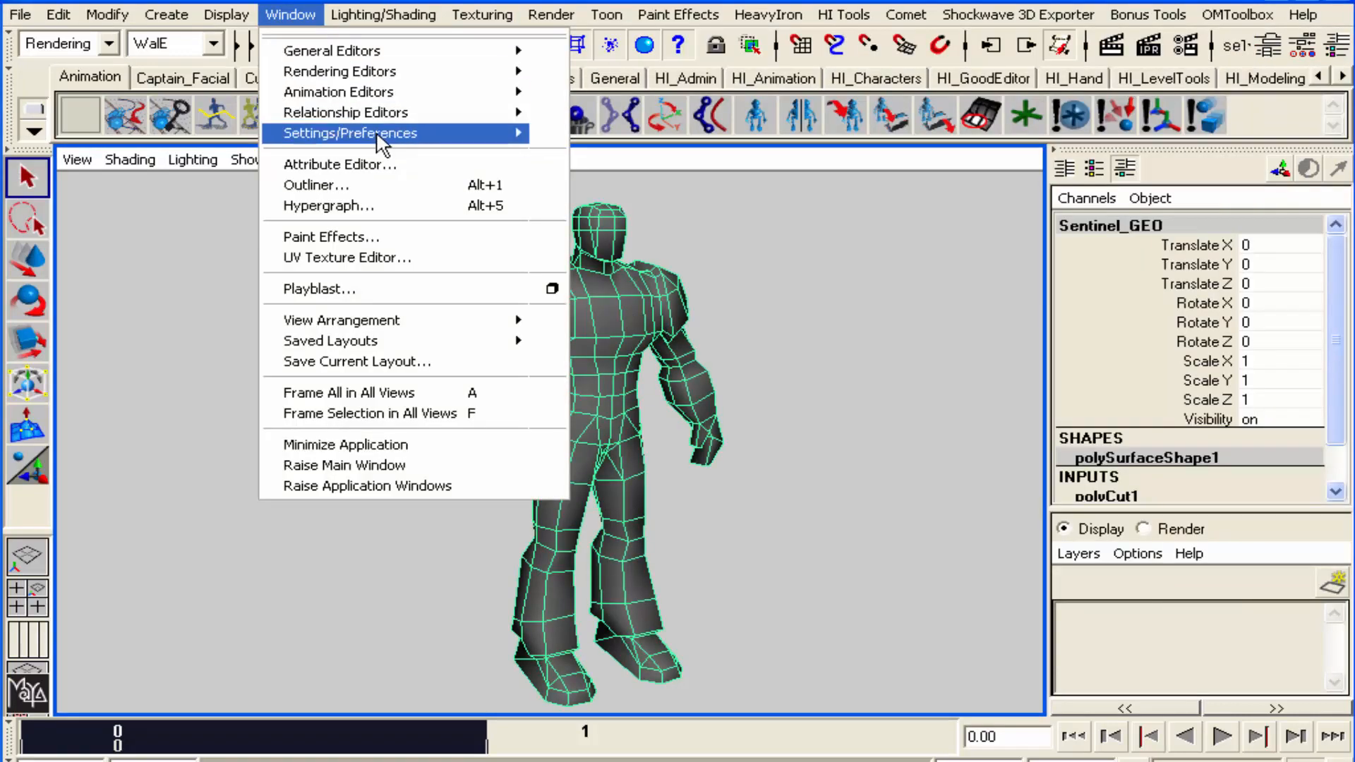
click(388, 256)
alt+right_drag(819, 429, 370, 480)
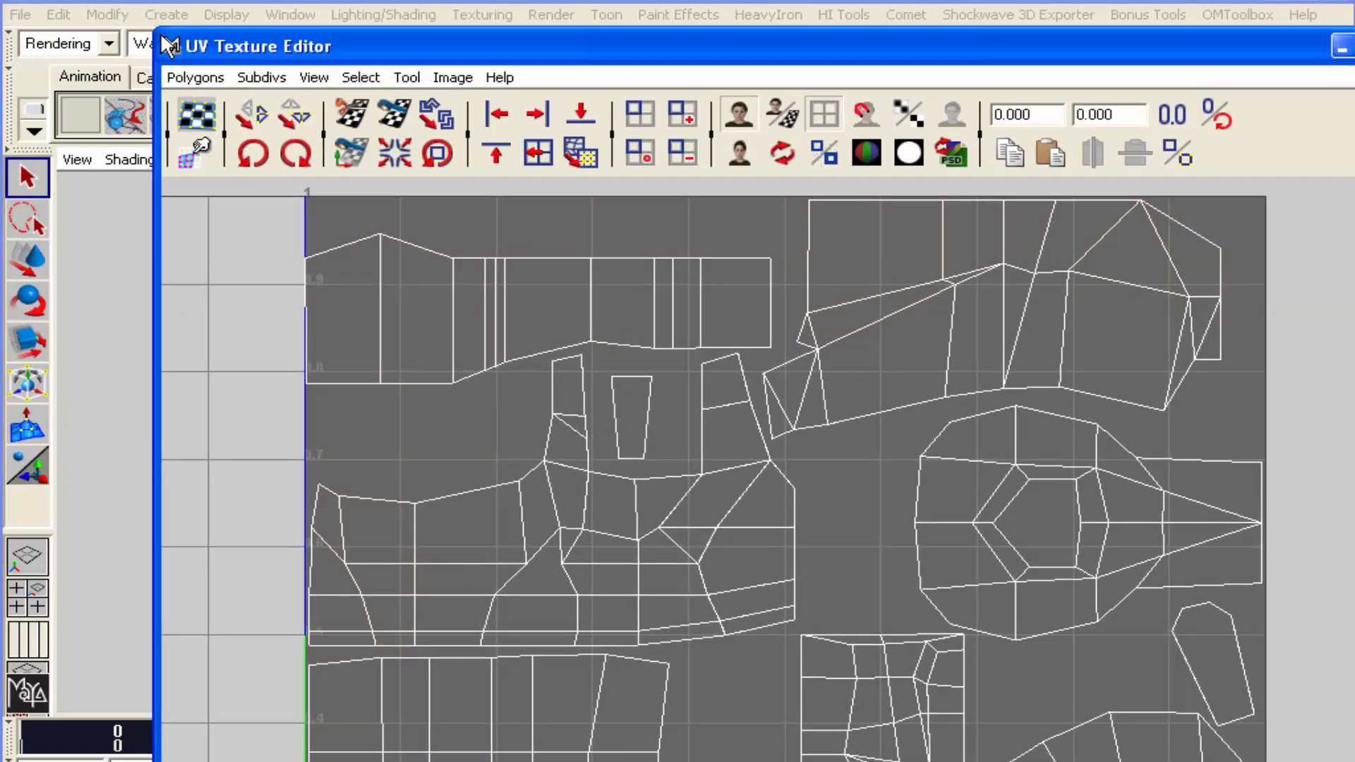
drag(154, 27, 521, 545)
drag(794, 575, 468, 152)
scroll(736, 434, down, 5)
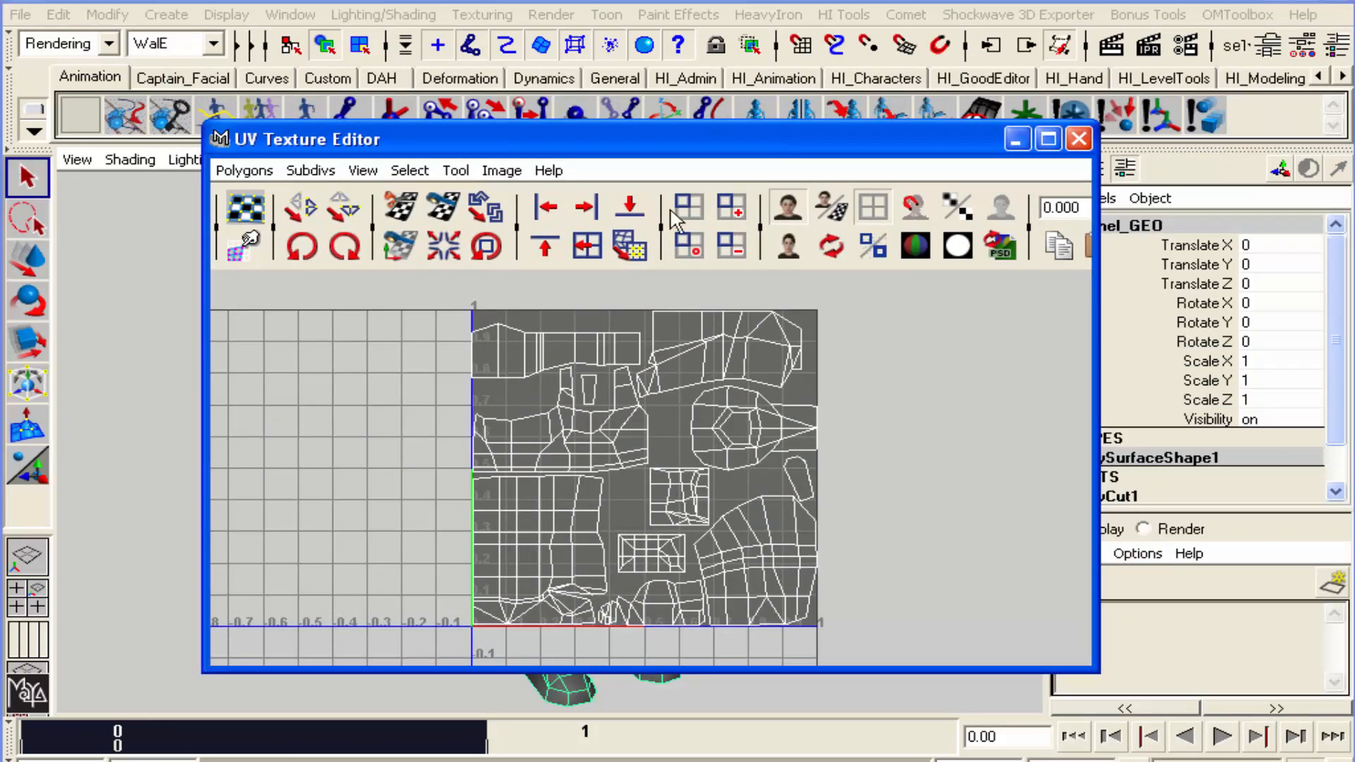
drag(645, 144, 792, 34)
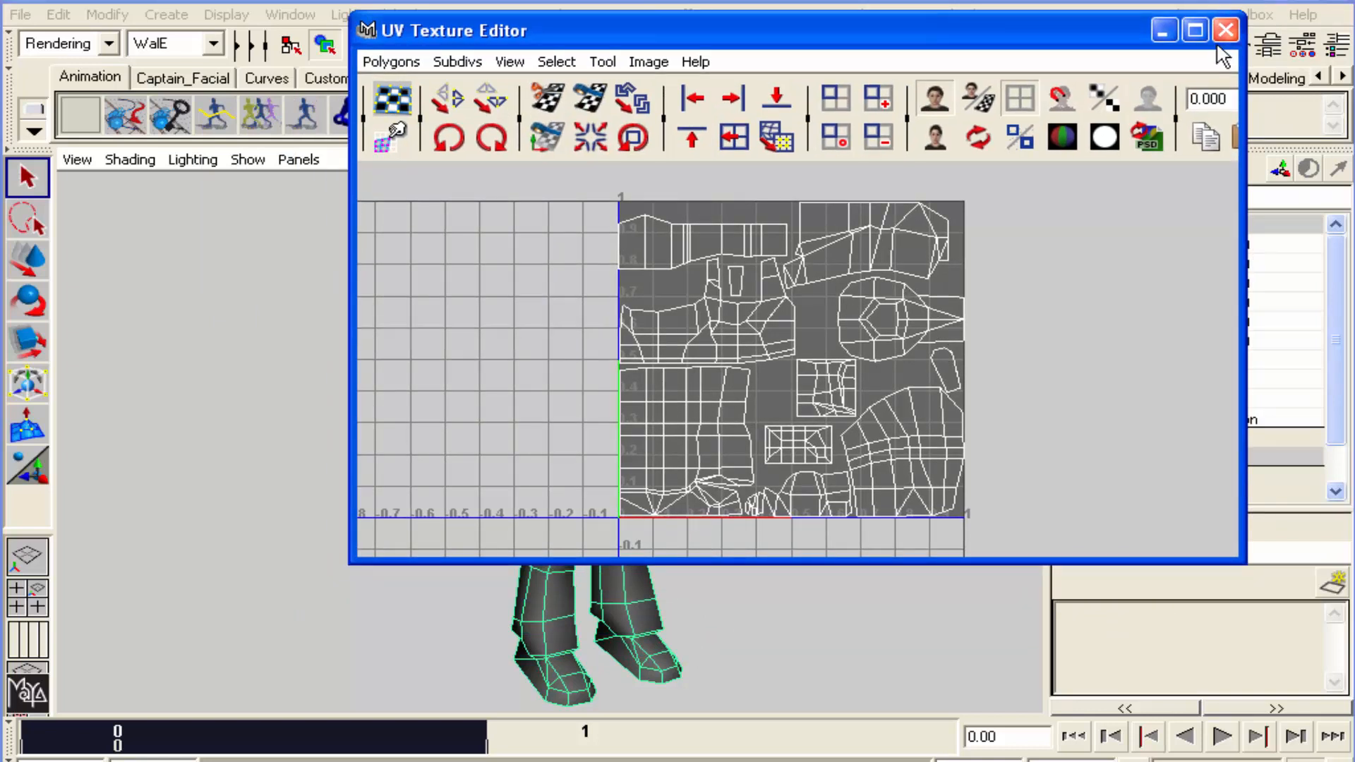
click(1226, 31)
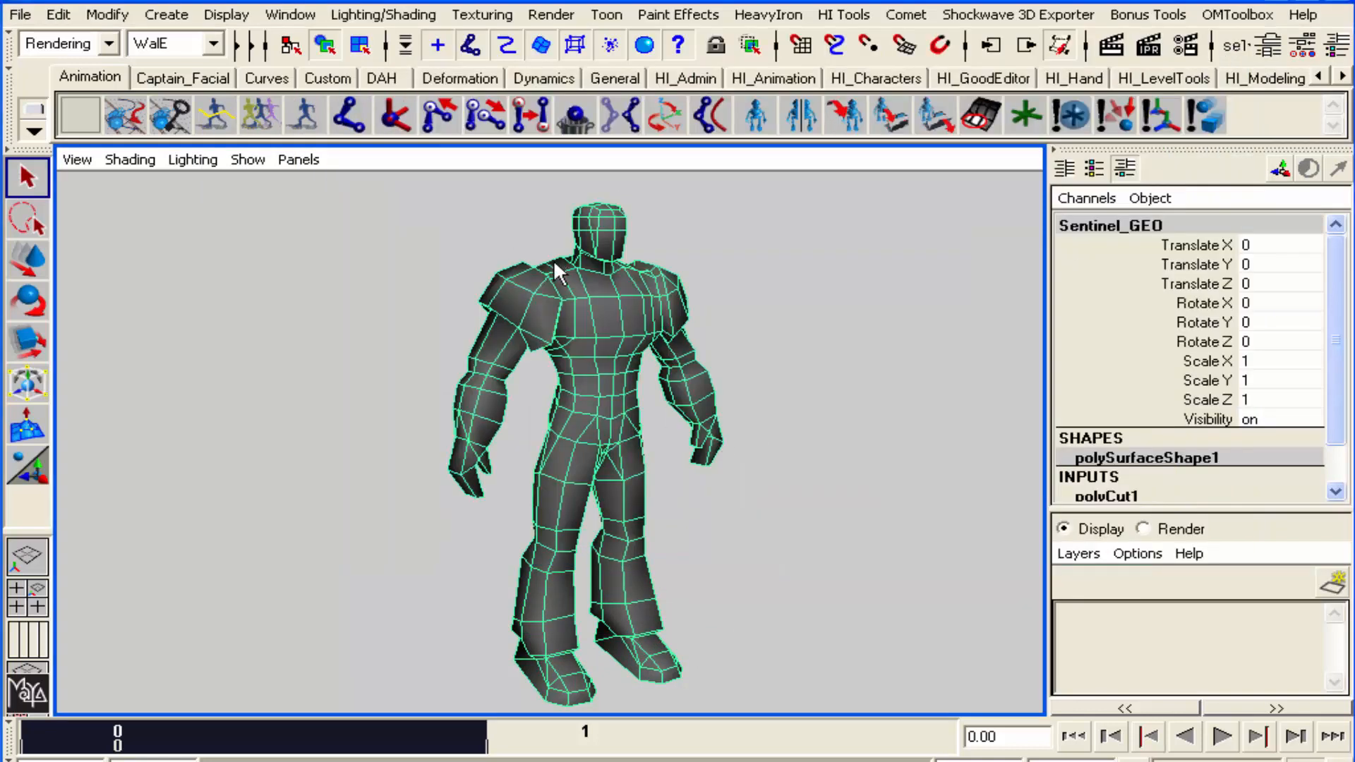
Reopen the UV Texture Editor and select the entire UV shell of the long strip in the layout's upper-left corner
alt+drag(801, 439, 758, 432)
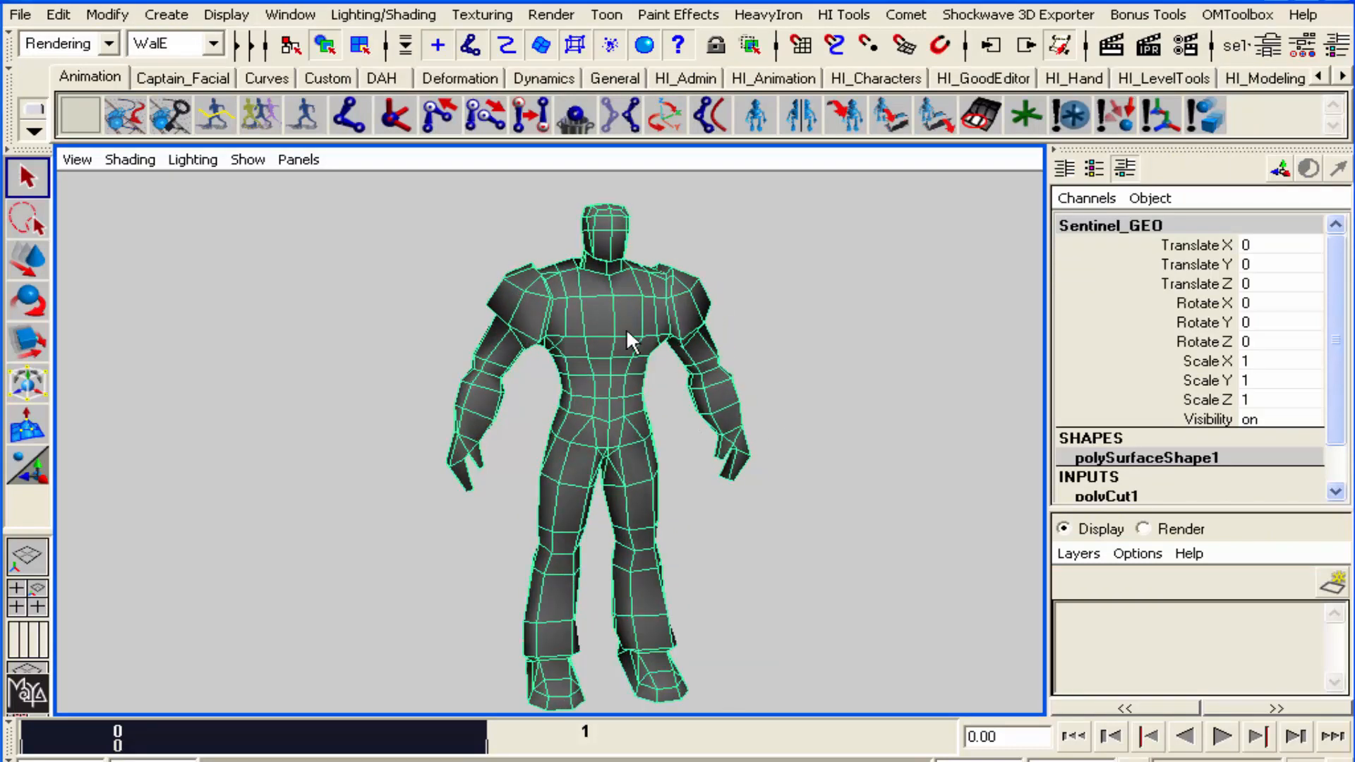
alt+right_drag(768, 528, 707, 569)
mouse_move(706, 569)
alt+mouse_down()
mouse_move(732, 547)
mouse_move(713, 555)
alt+mouse_up()
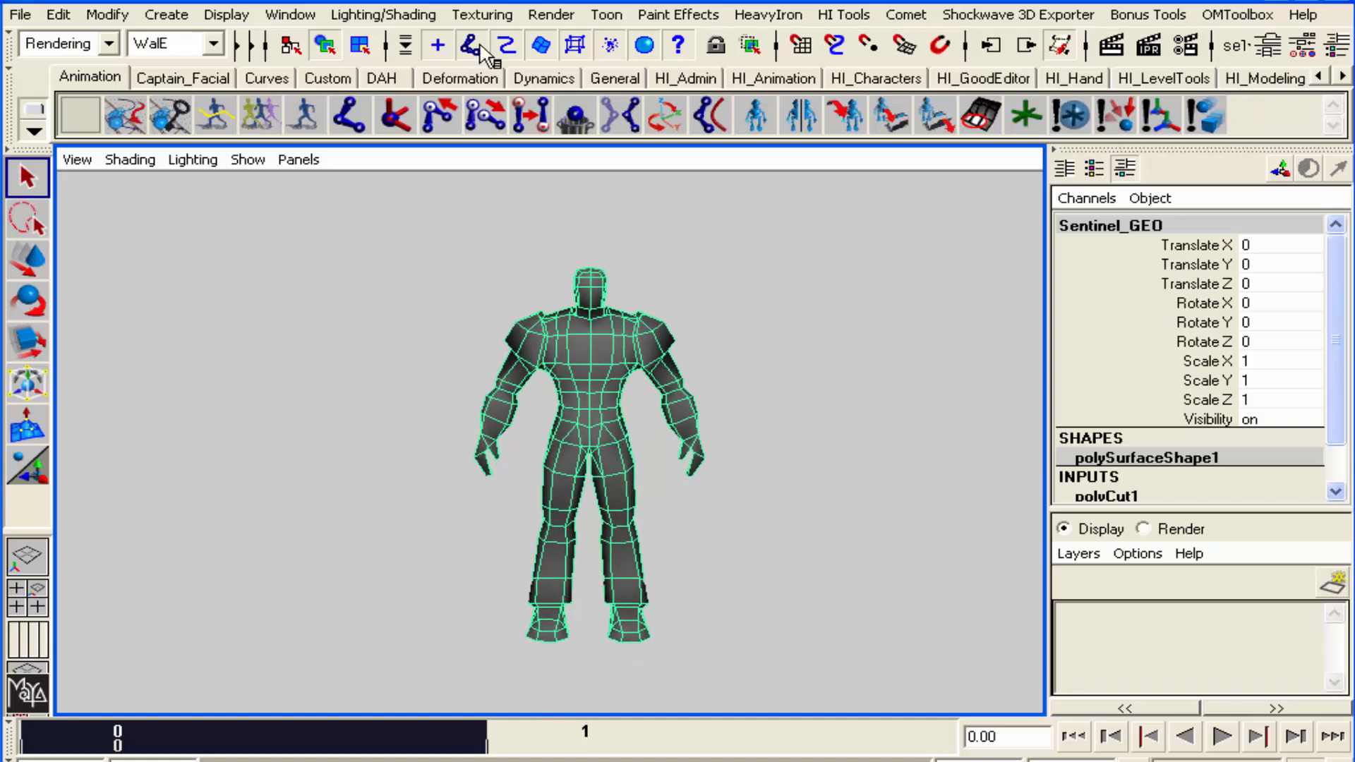
click(290, 14)
click(382, 262)
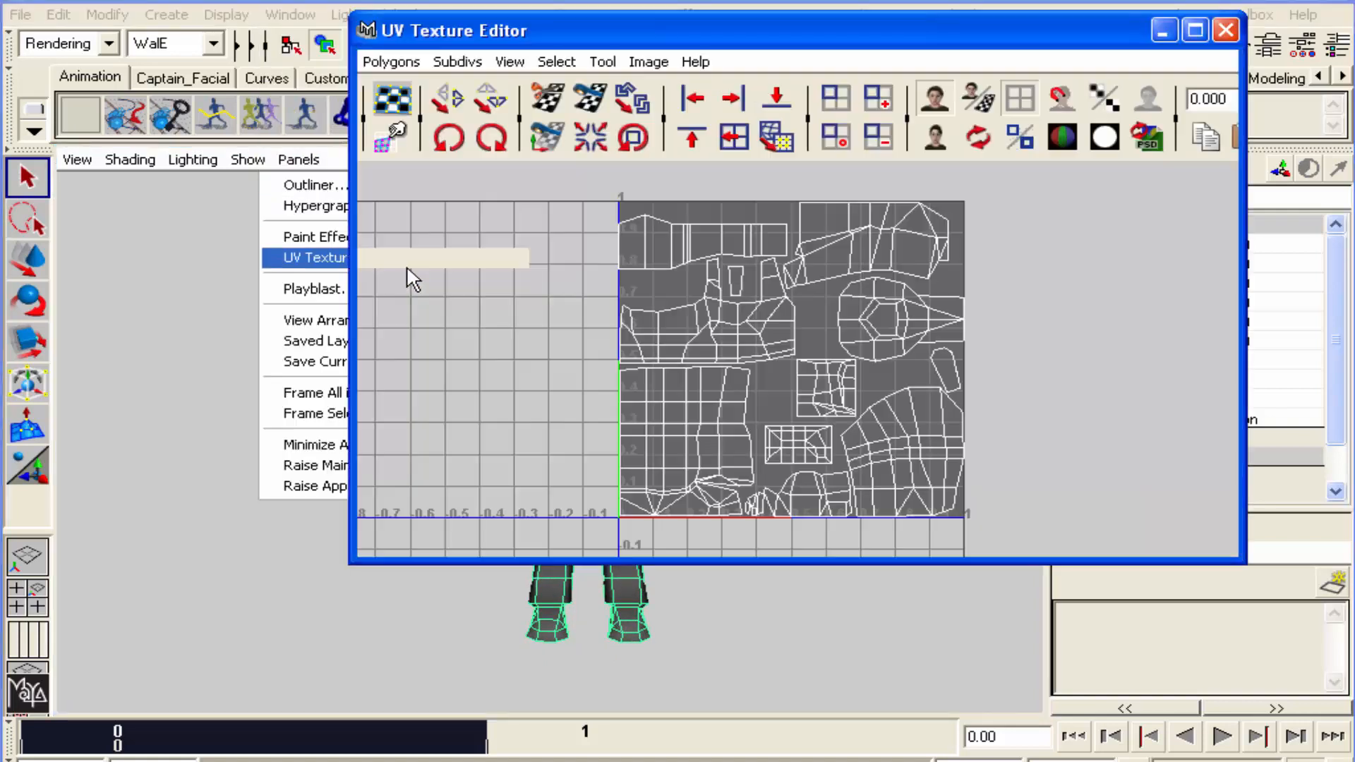
mouse_move(629, 216)
right_down()
mouse_move(674, 214)
mouse_move(612, 231)
right_up()
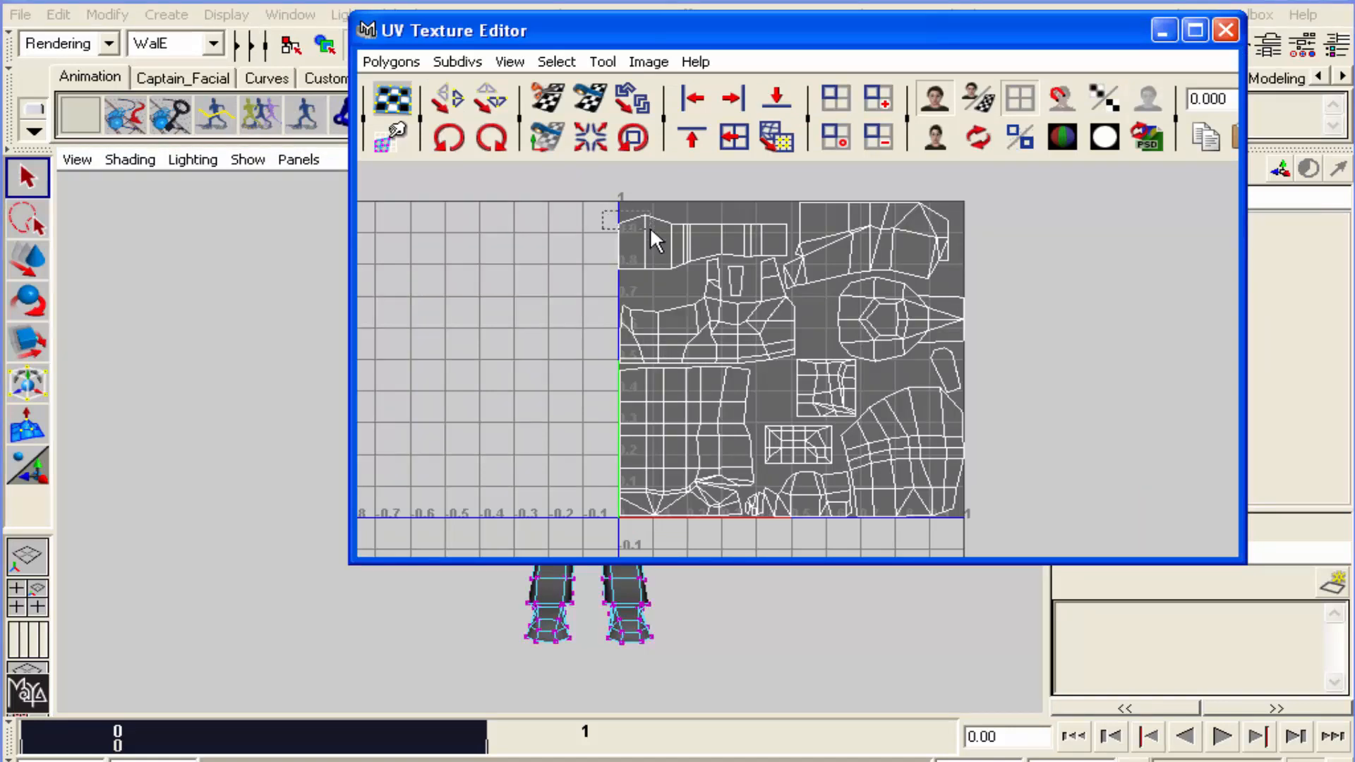
drag(602, 210, 650, 227)
drag(639, 31, 1069, 94)
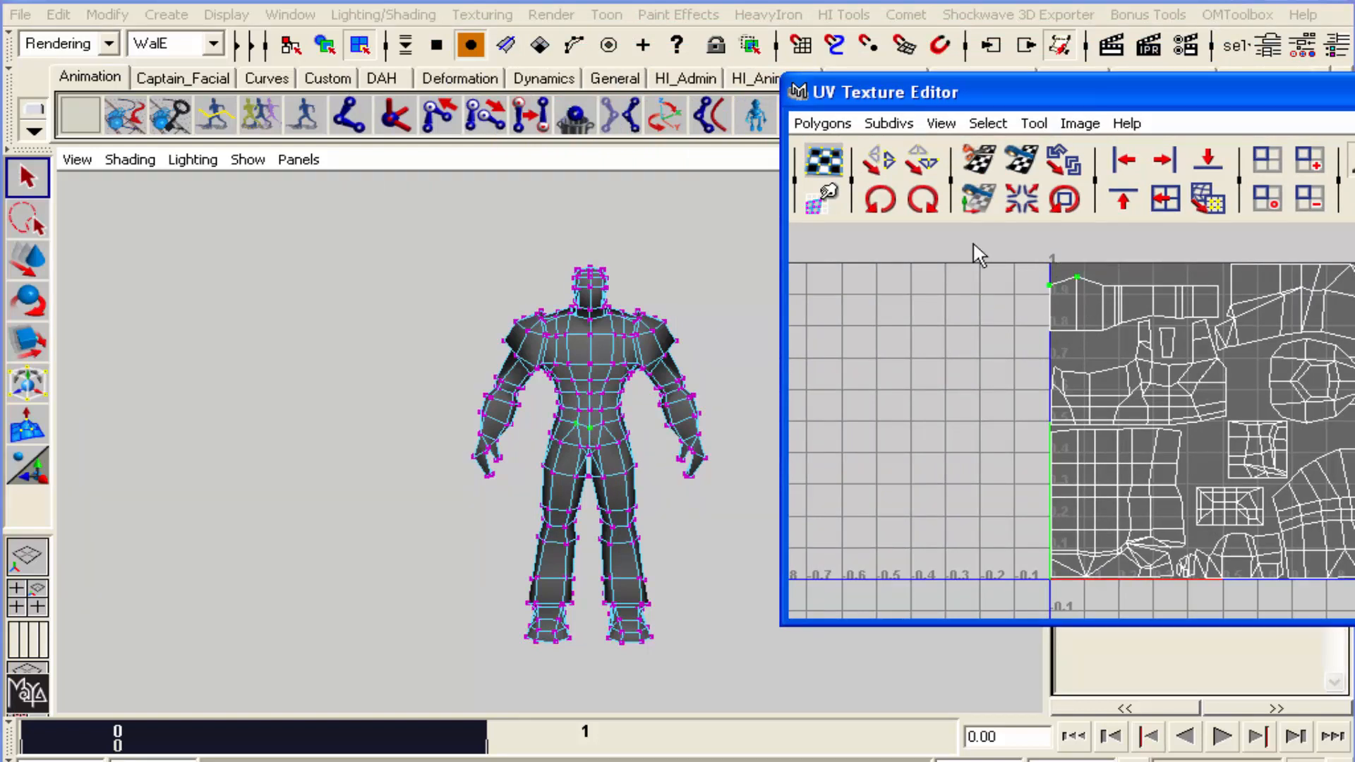
click(988, 123)
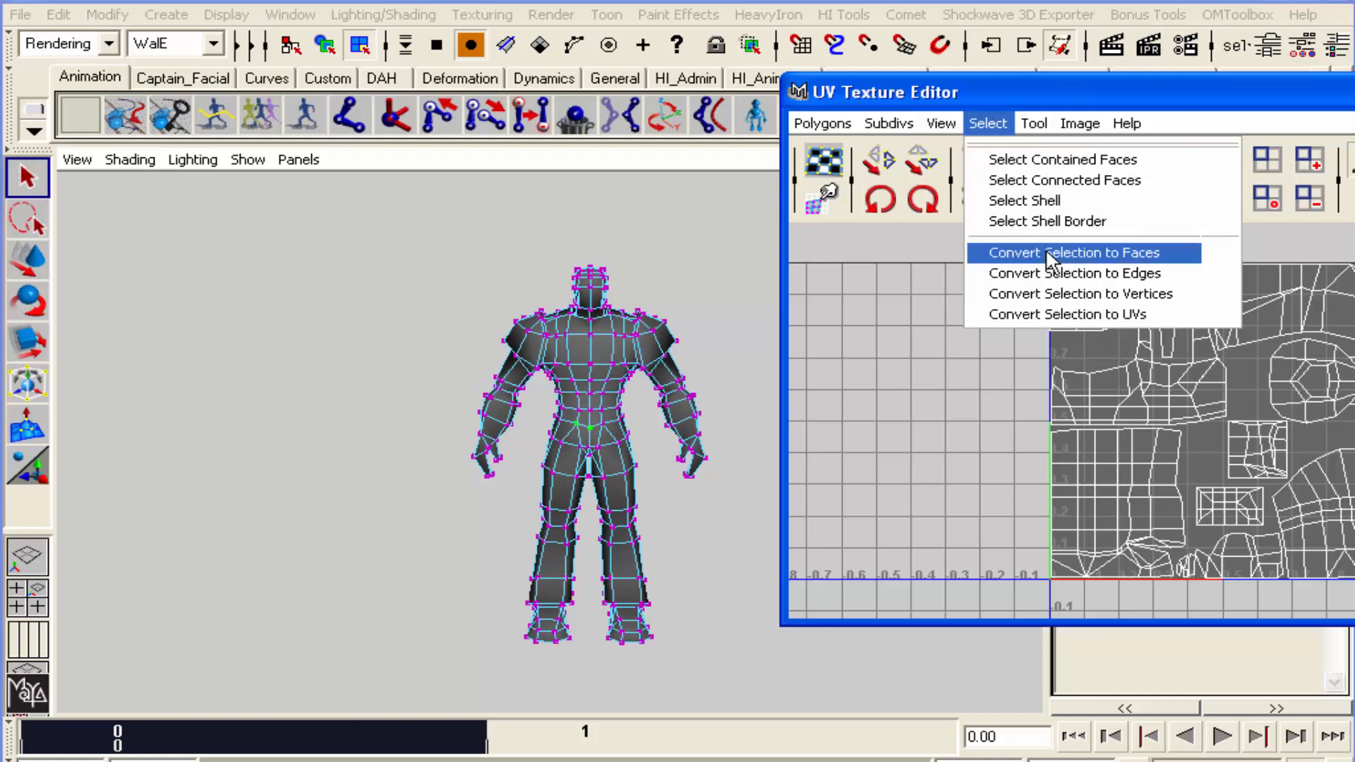
click(1044, 204)
Check which part of the character the selected UV shell covers, and close the UV Texture Editor
key(space)
drag(521, 446, 671, 442)
key(alt)
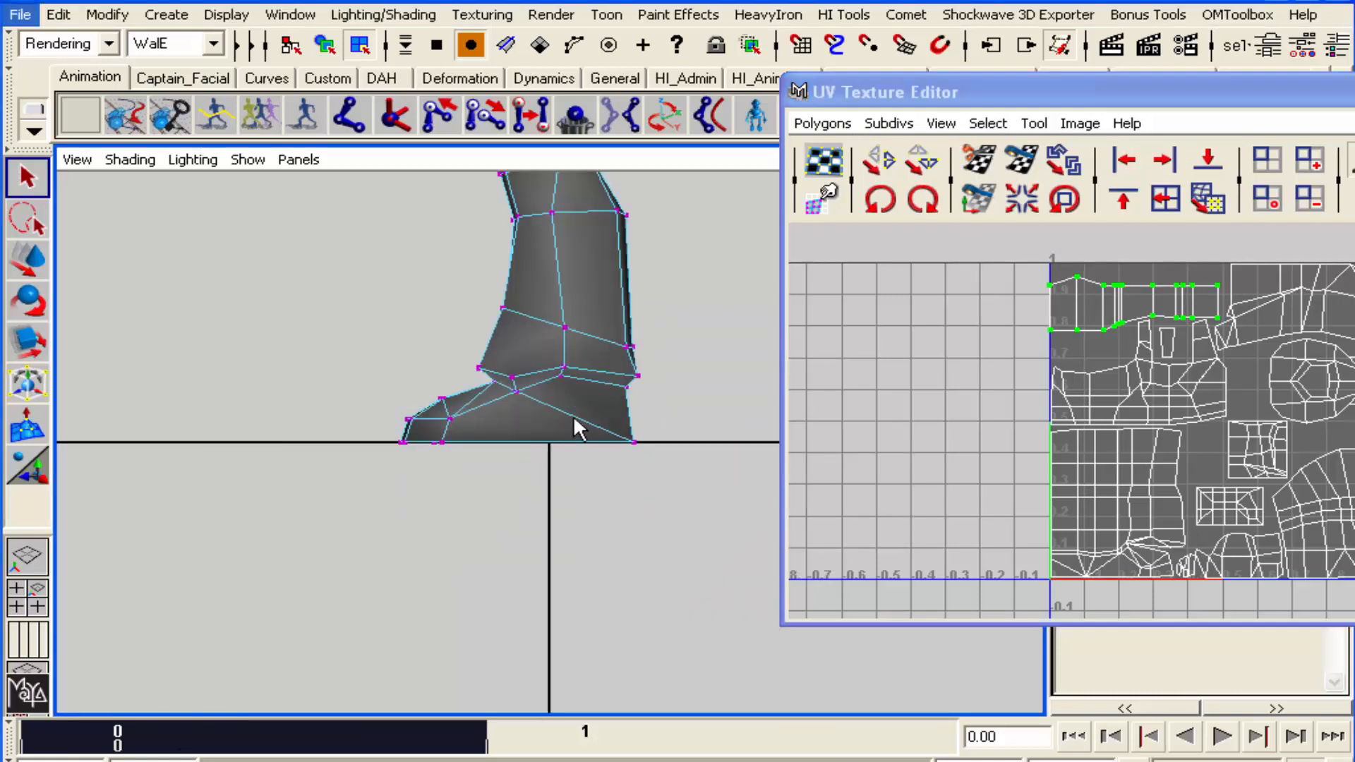
key(space)
drag(573, 415, 473, 471)
key(space)
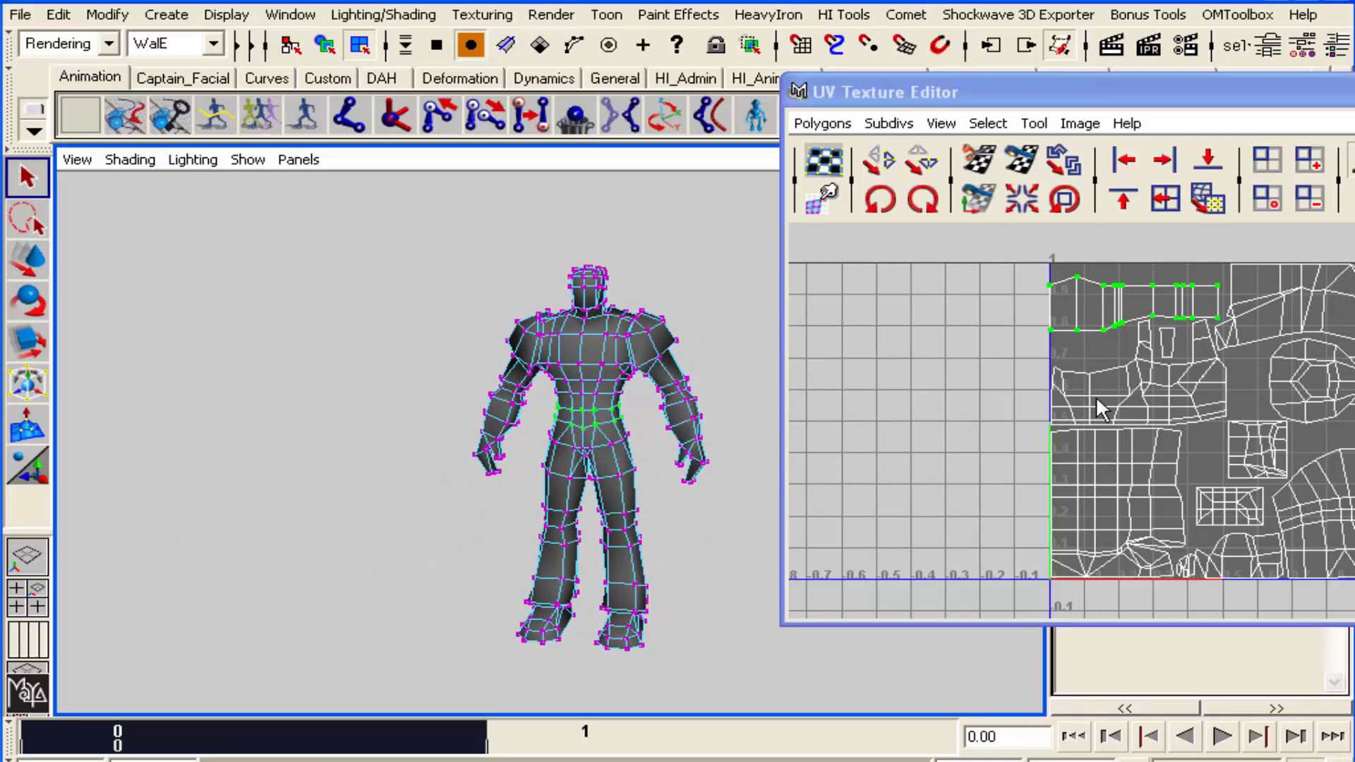
click(552, 436)
click(696, 529)
drag(1352, 94, 999, 103)
click(1073, 103)
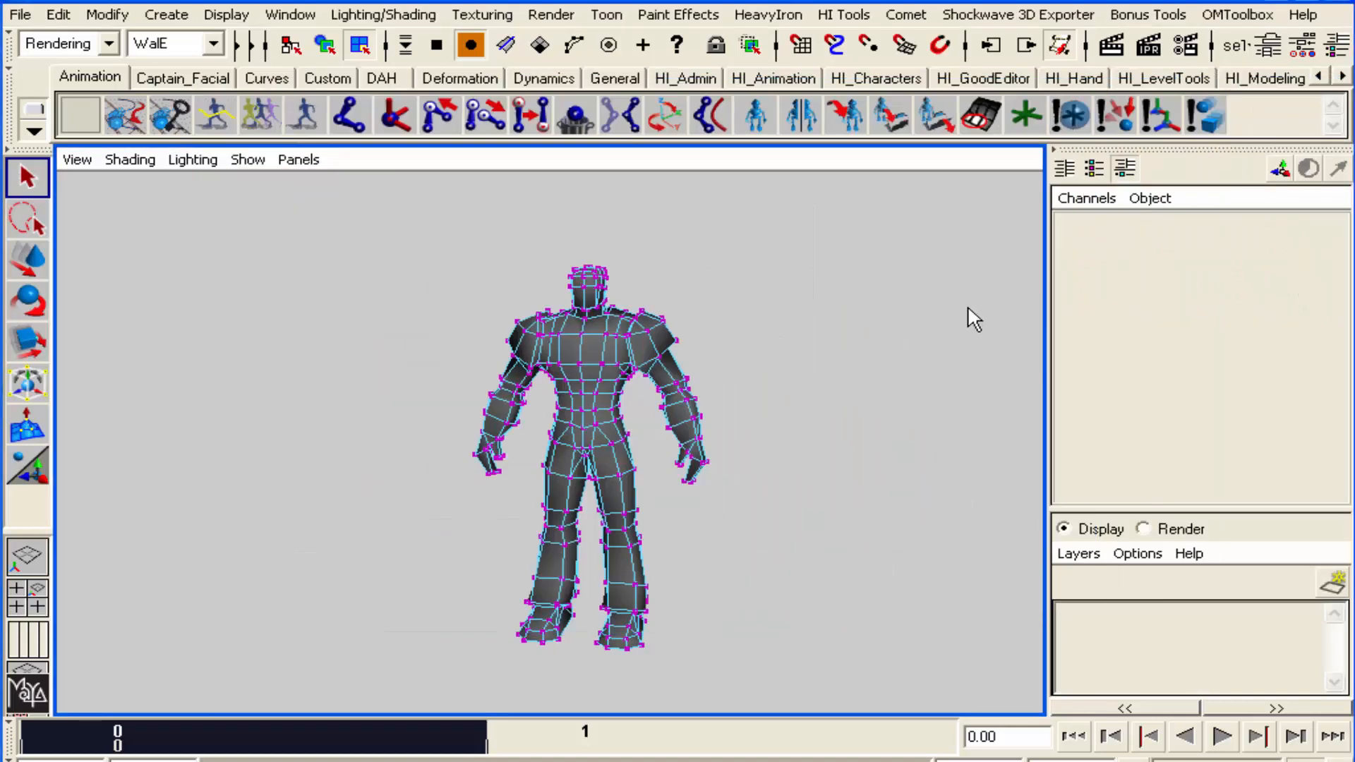
Open the Multilister beside the character and return from component to object selection mode
key(m)
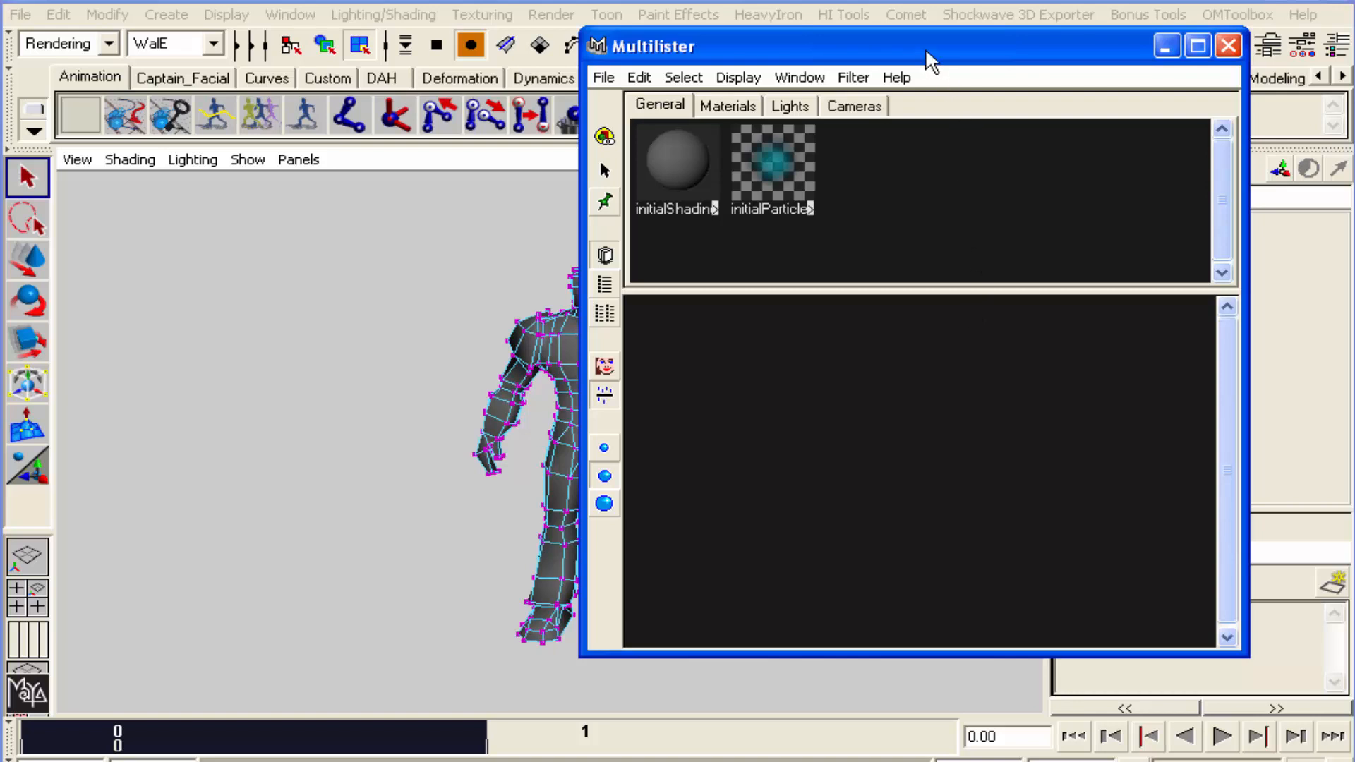
drag(925, 48, 988, 95)
click(446, 270)
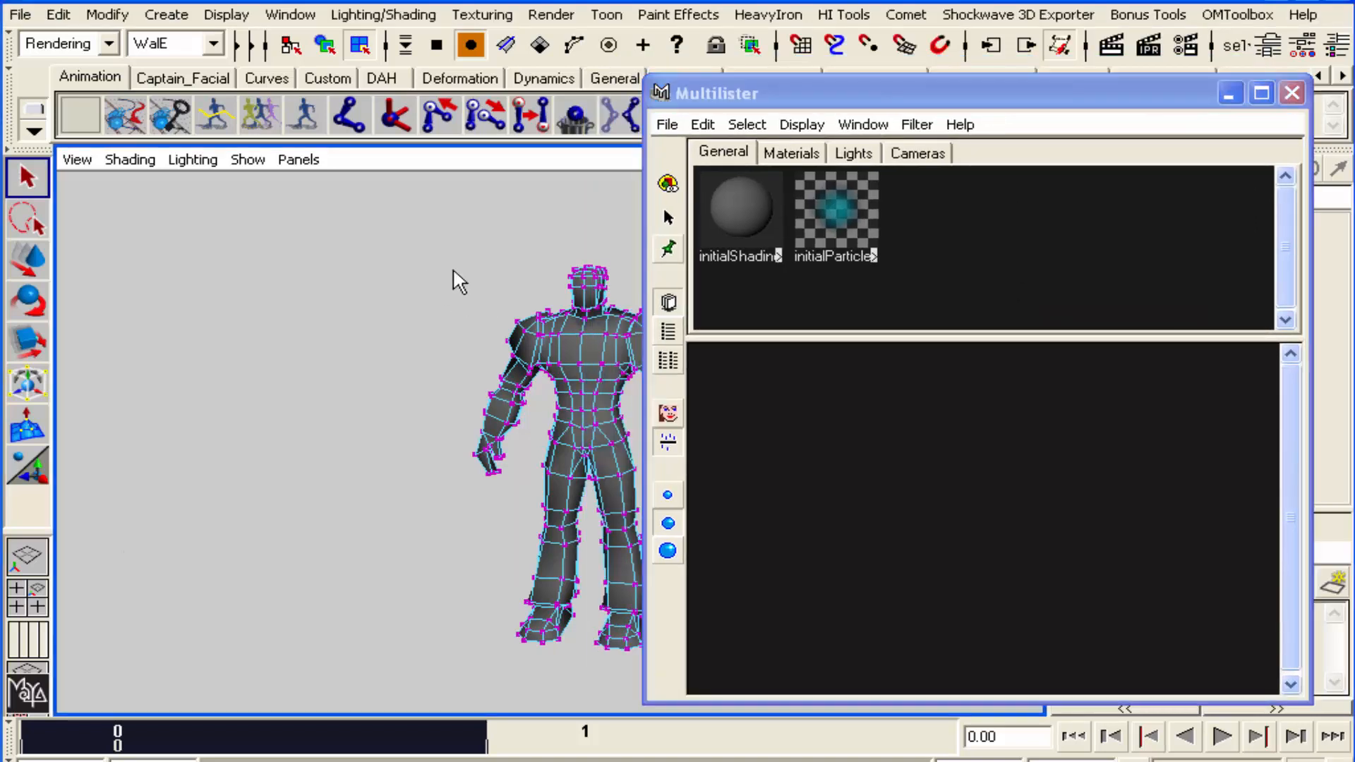
key(F8)
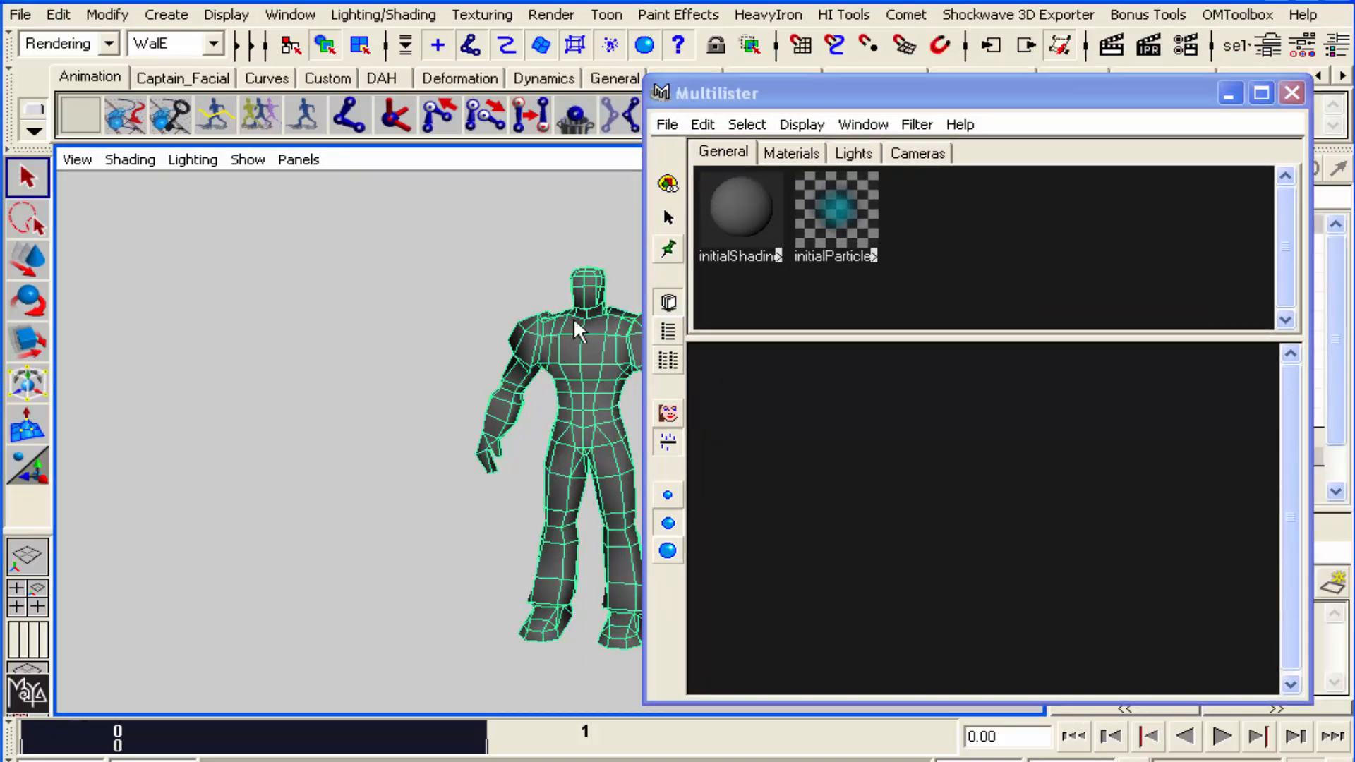
Create a Lambert material and select it among the scene's materials in the Multilister
click(702, 126)
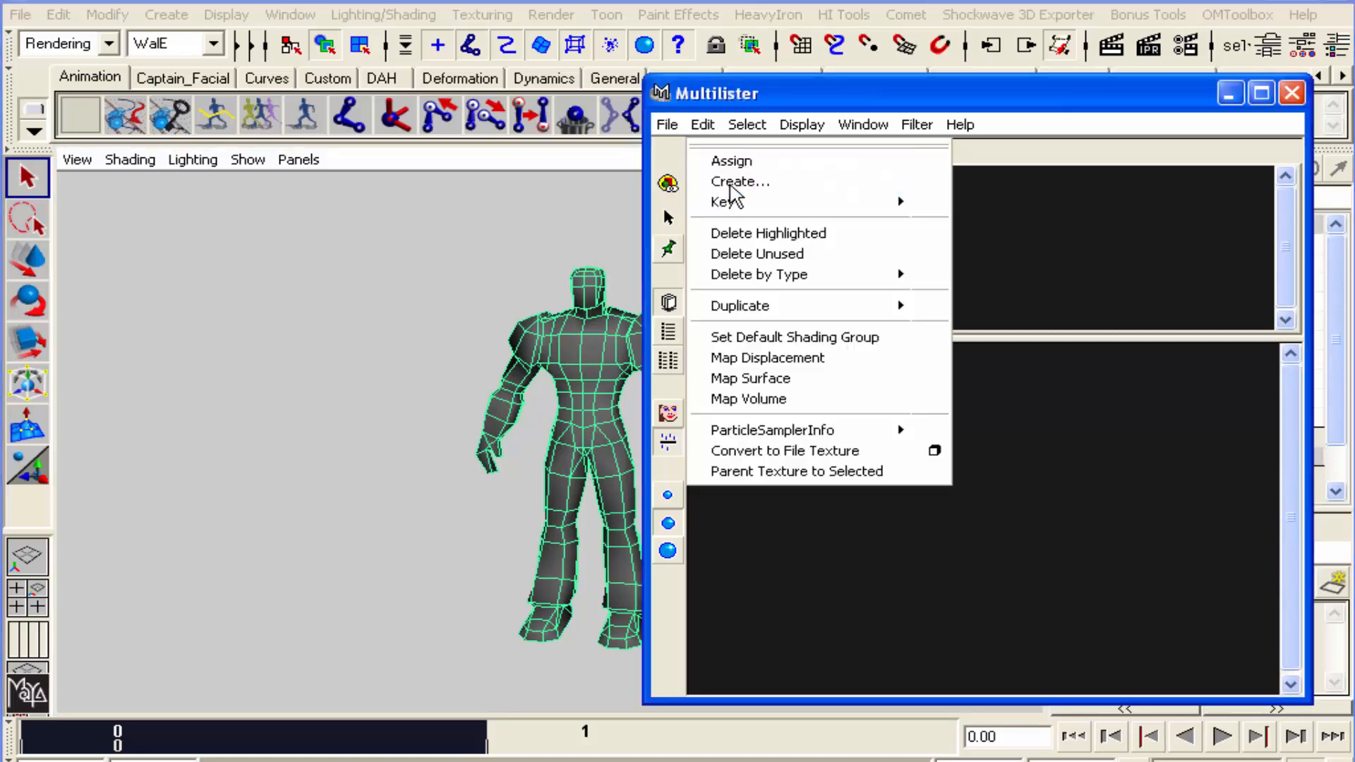
click(734, 182)
drag(916, 269, 727, 42)
click(765, 296)
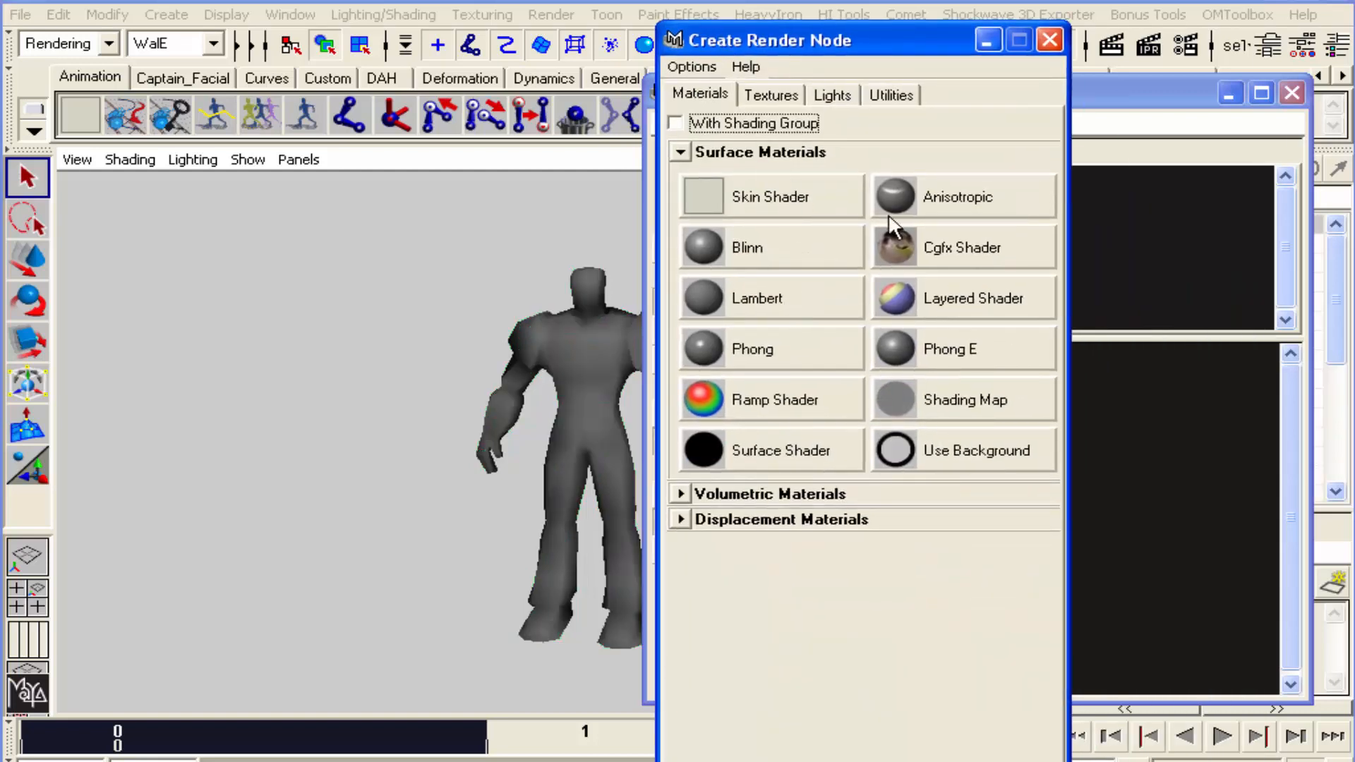
click(1049, 40)
click(791, 152)
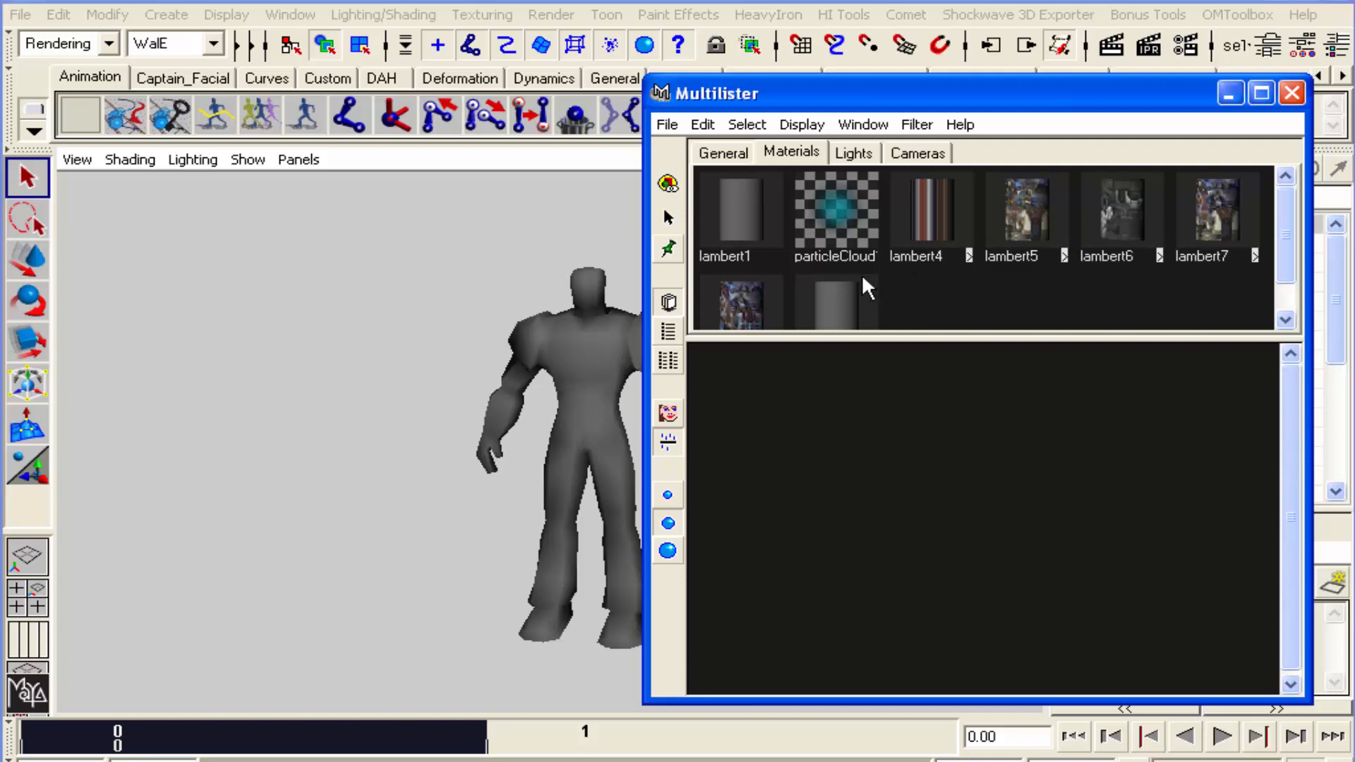
click(830, 308)
click(621, 341)
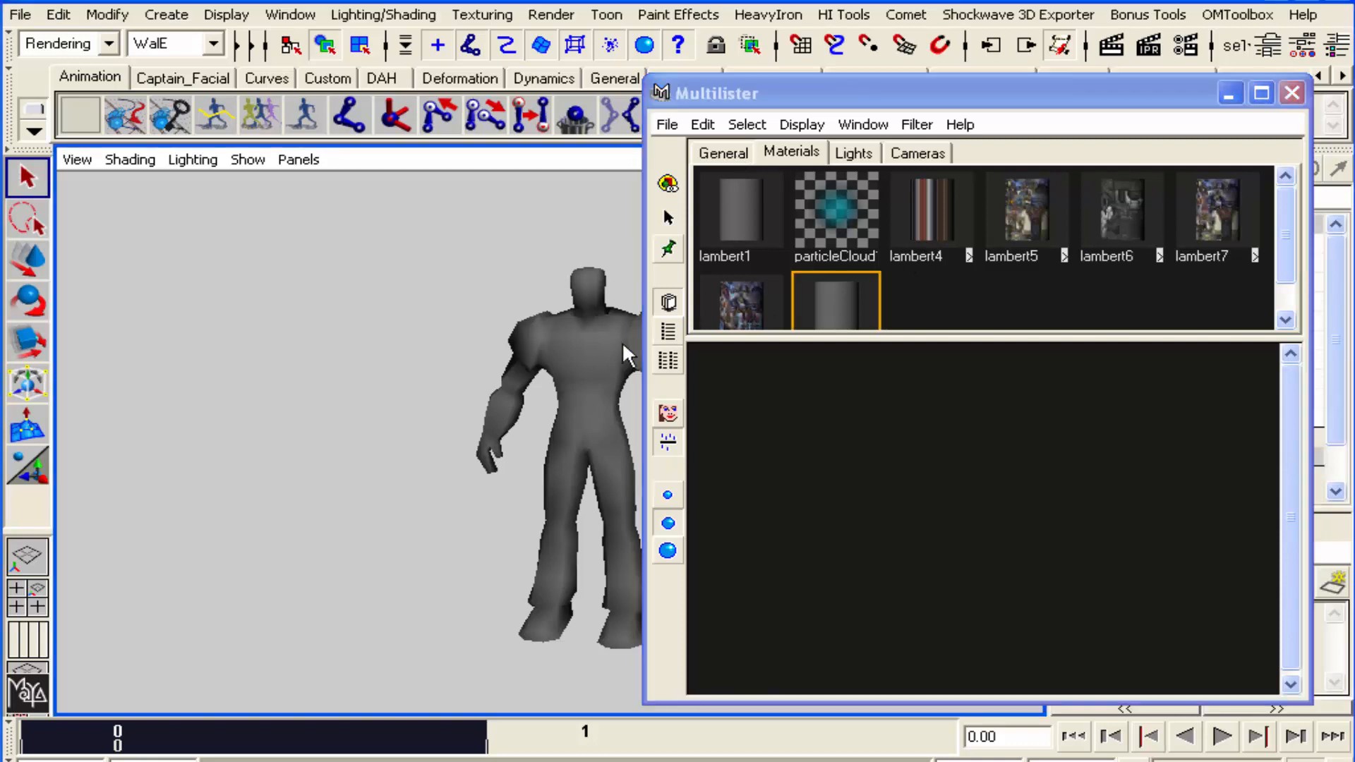
Filter the Multilister to basic nodes and clear out unused nodes by optimizing the scene size
click(747, 125)
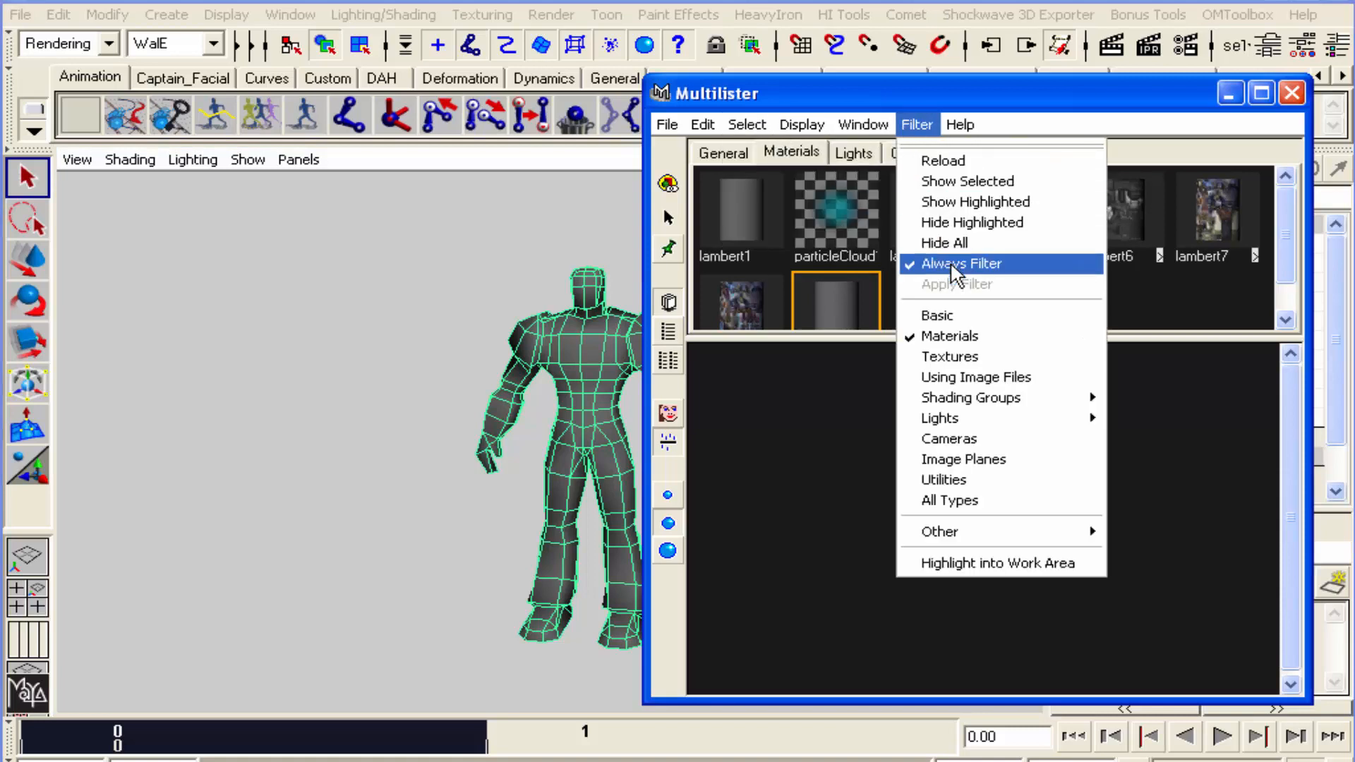
click(969, 318)
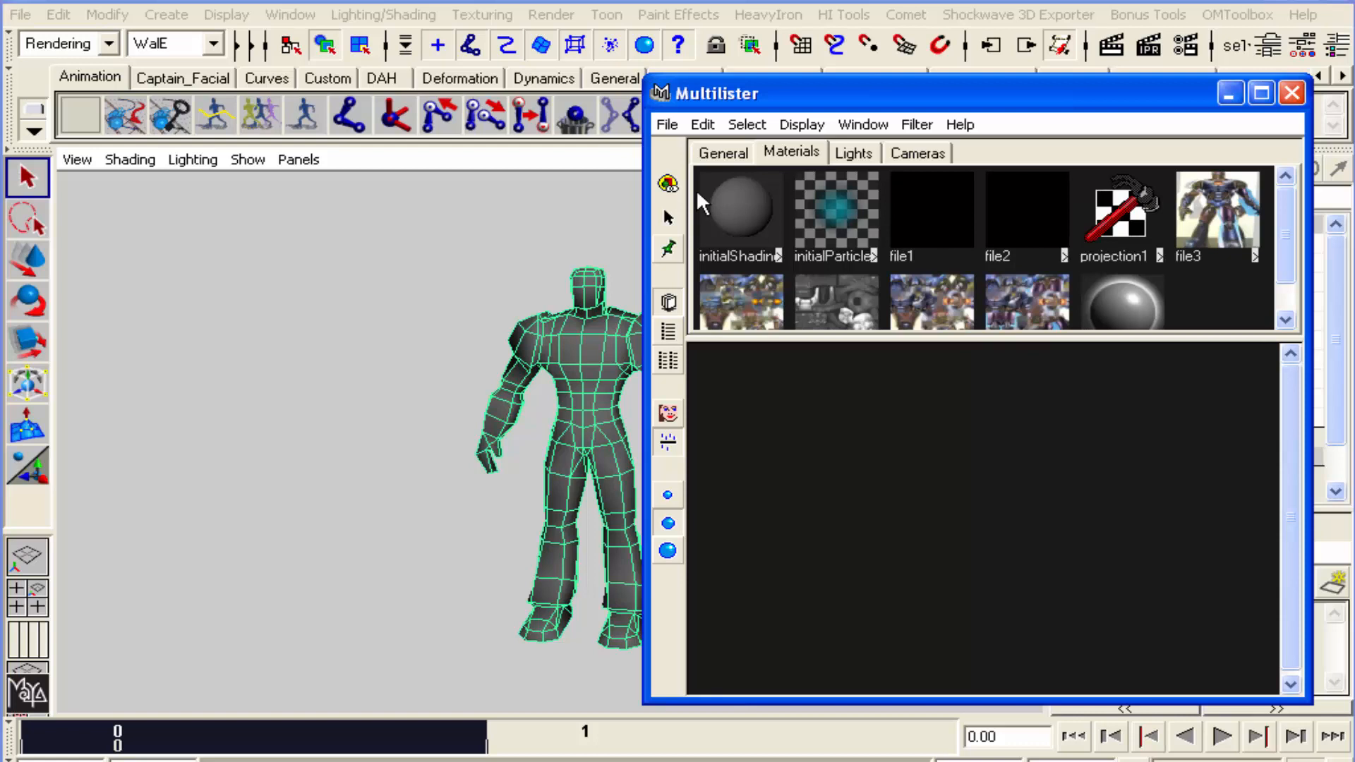
click(58, 15)
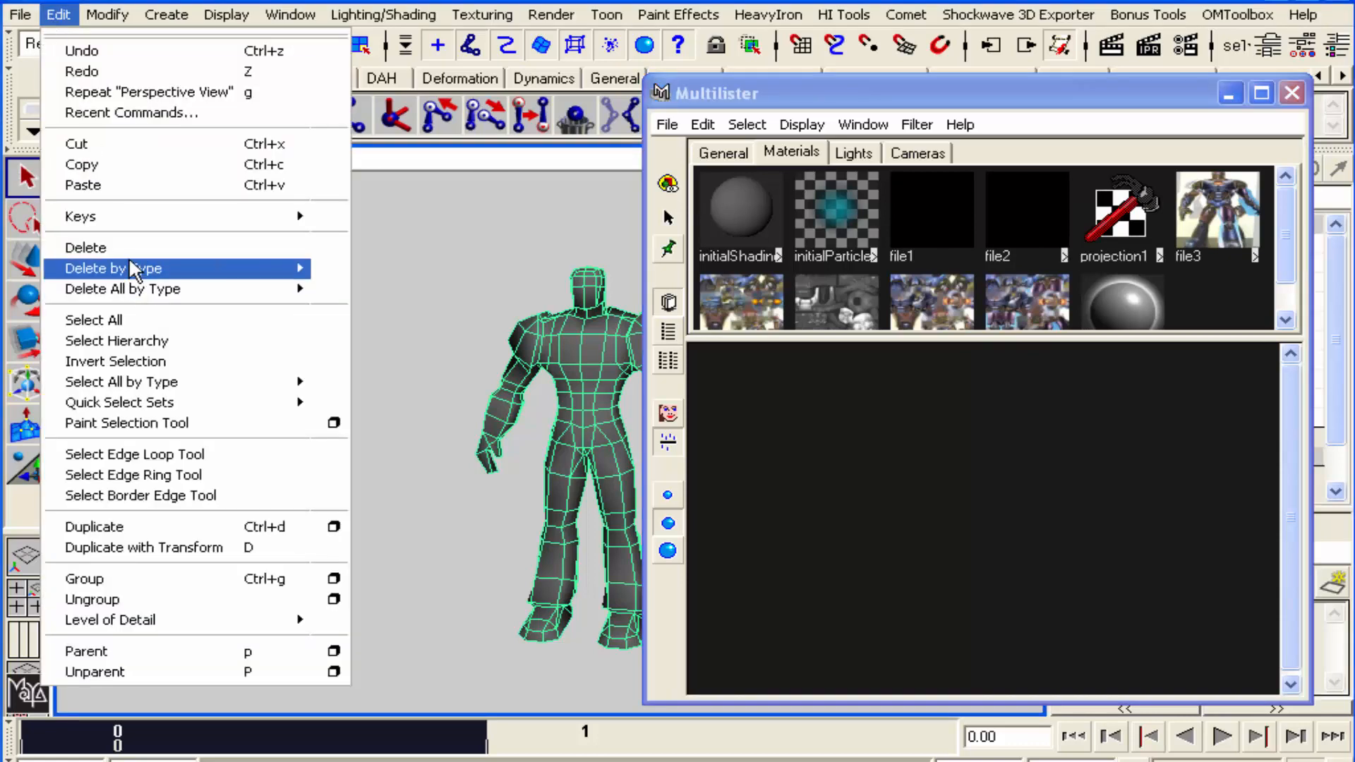
mouse_move(21, 17)
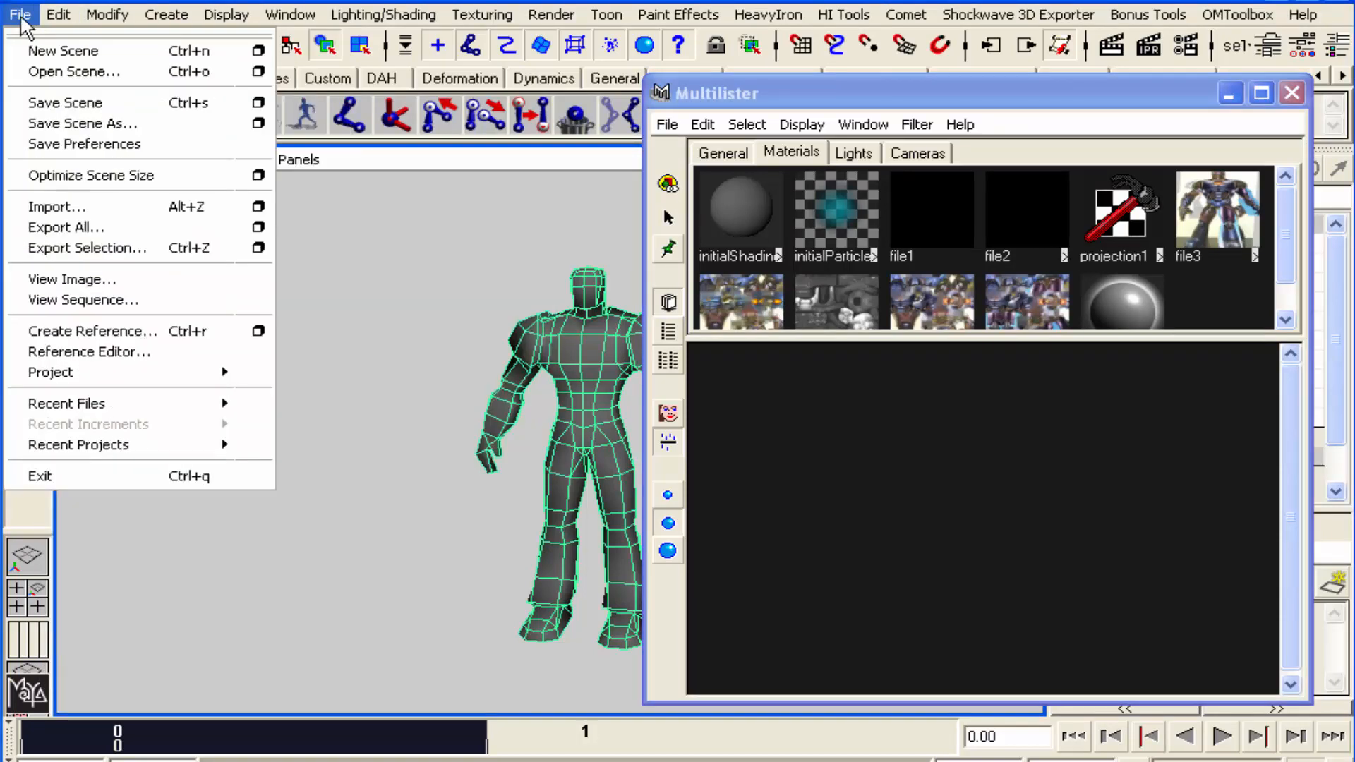
click(88, 175)
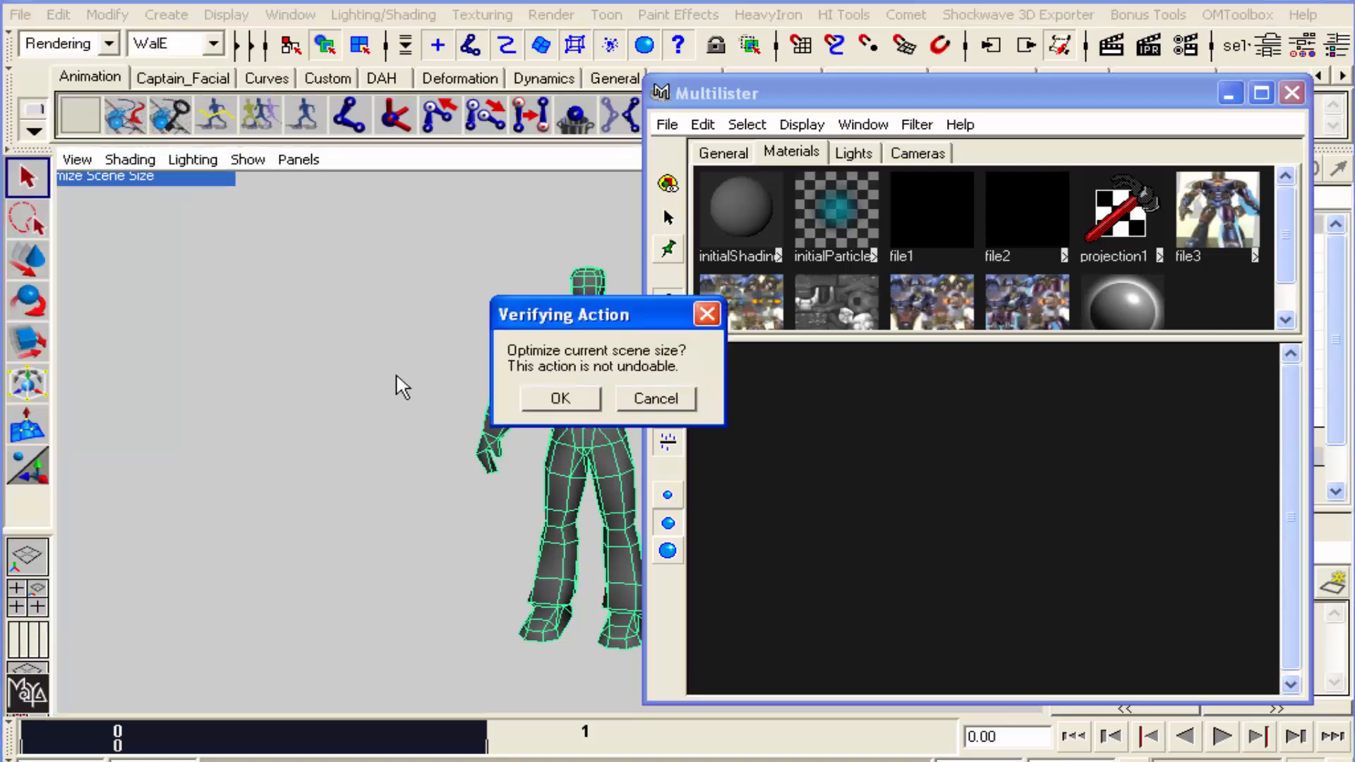
click(554, 400)
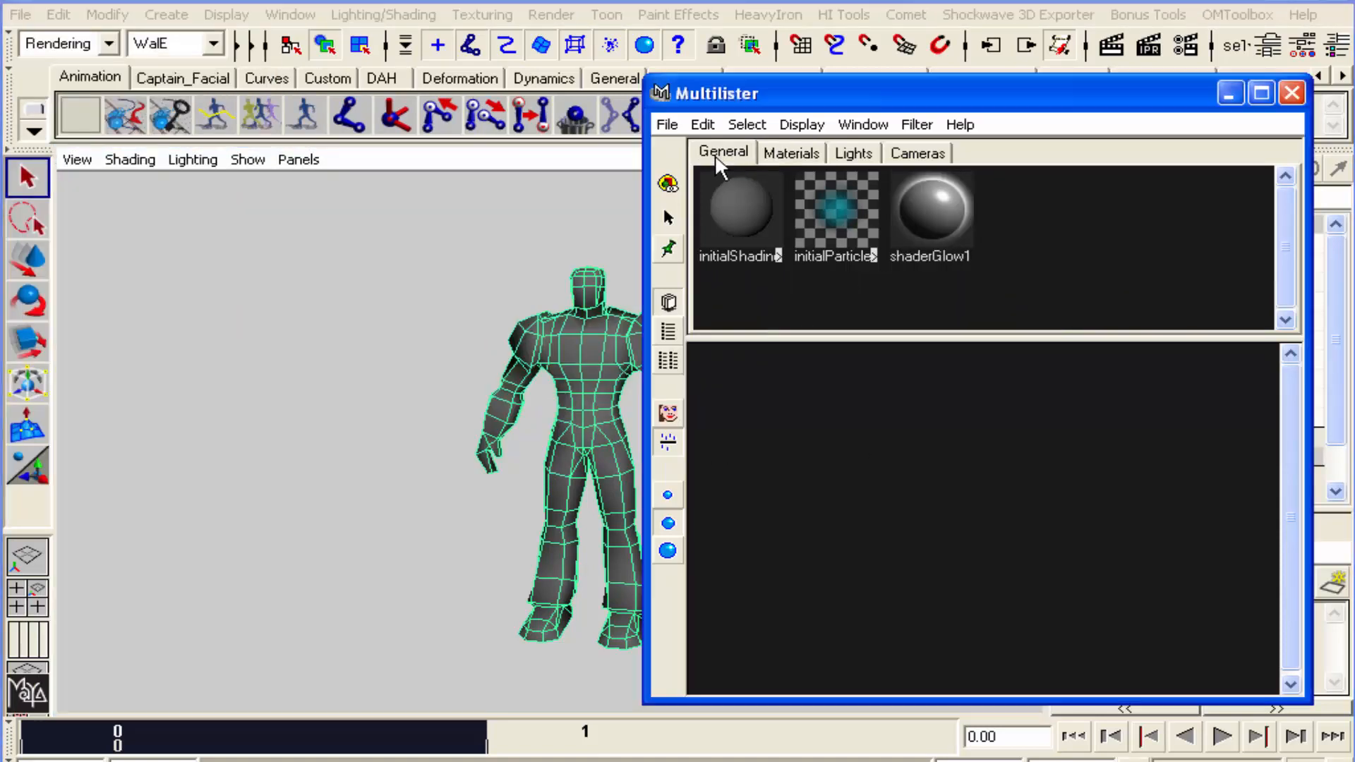
Create a new Lambert surface material without a shading group in the optimized scene
click(703, 124)
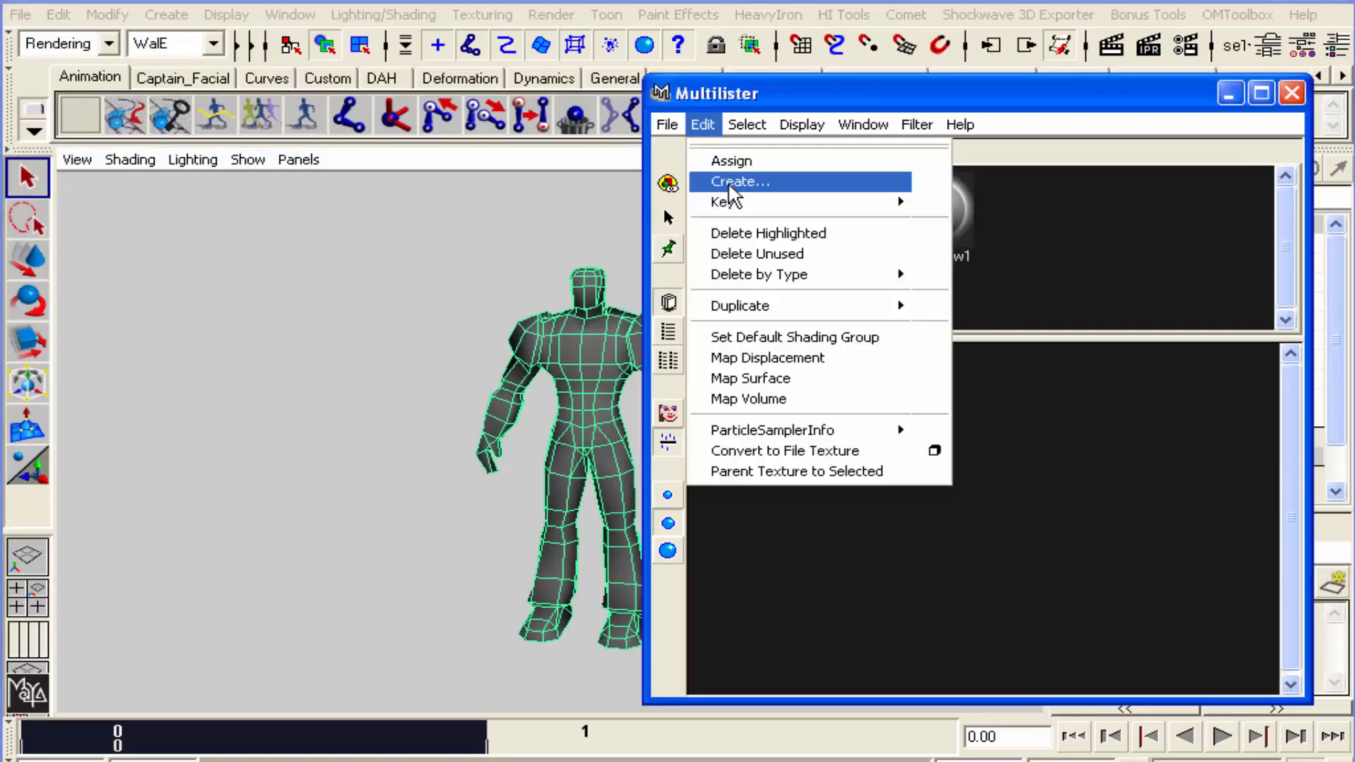
click(728, 189)
click(781, 310)
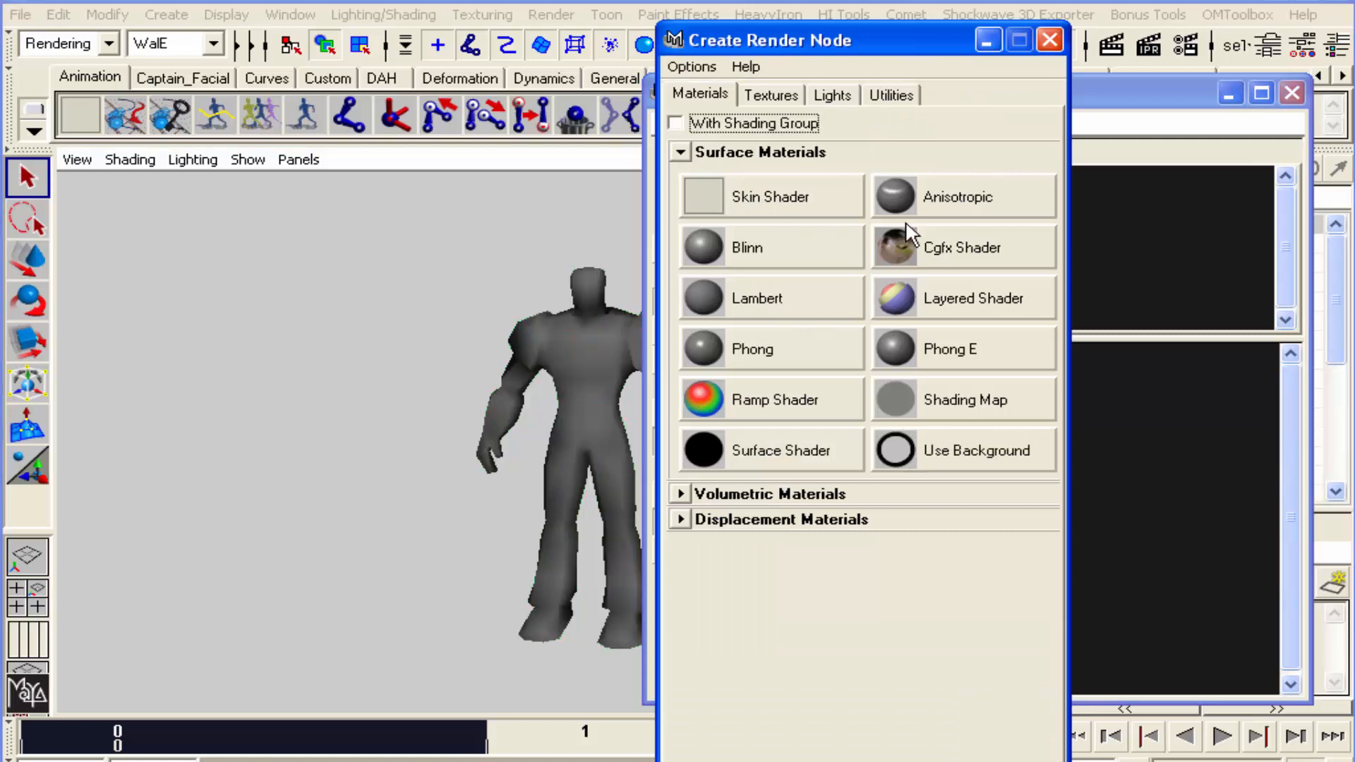
click(1049, 40)
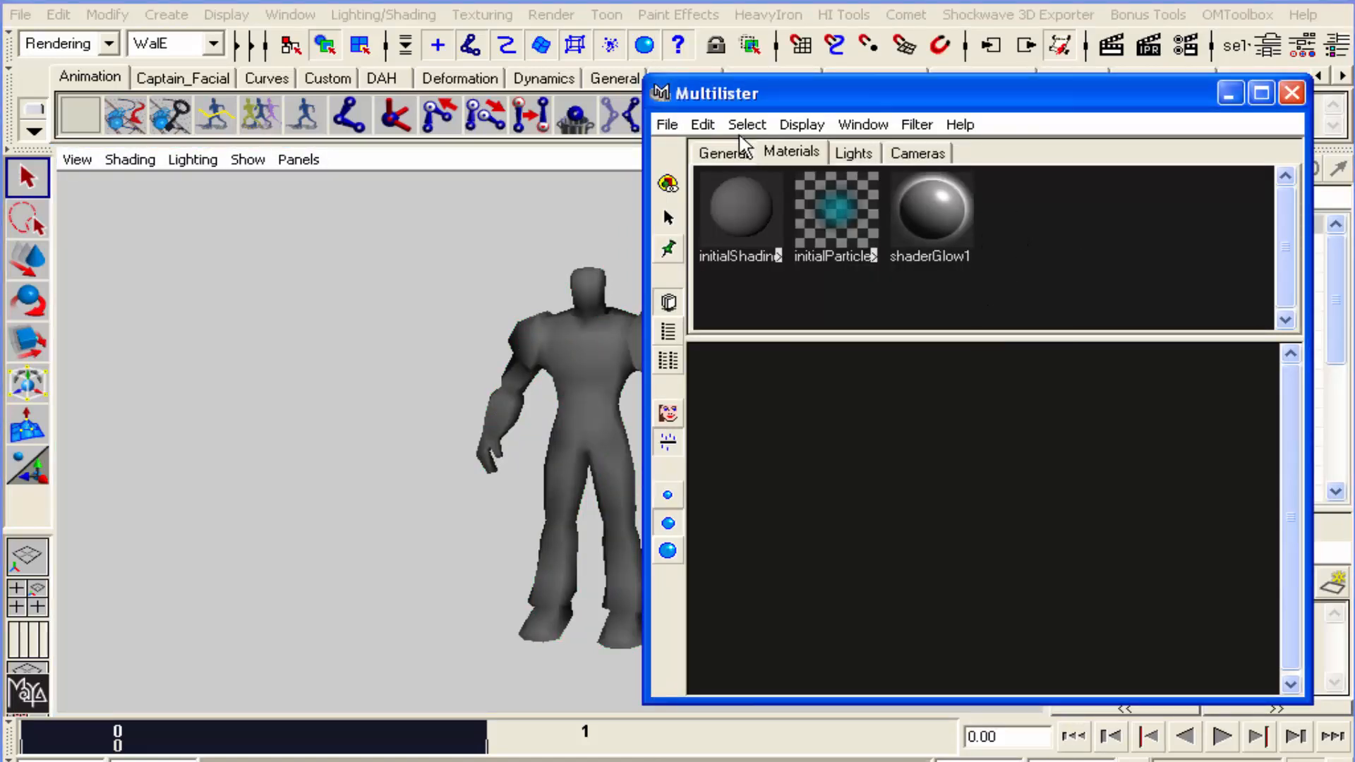
Filter the Multilister to show materials and highlight the newly created Lambert
click(916, 125)
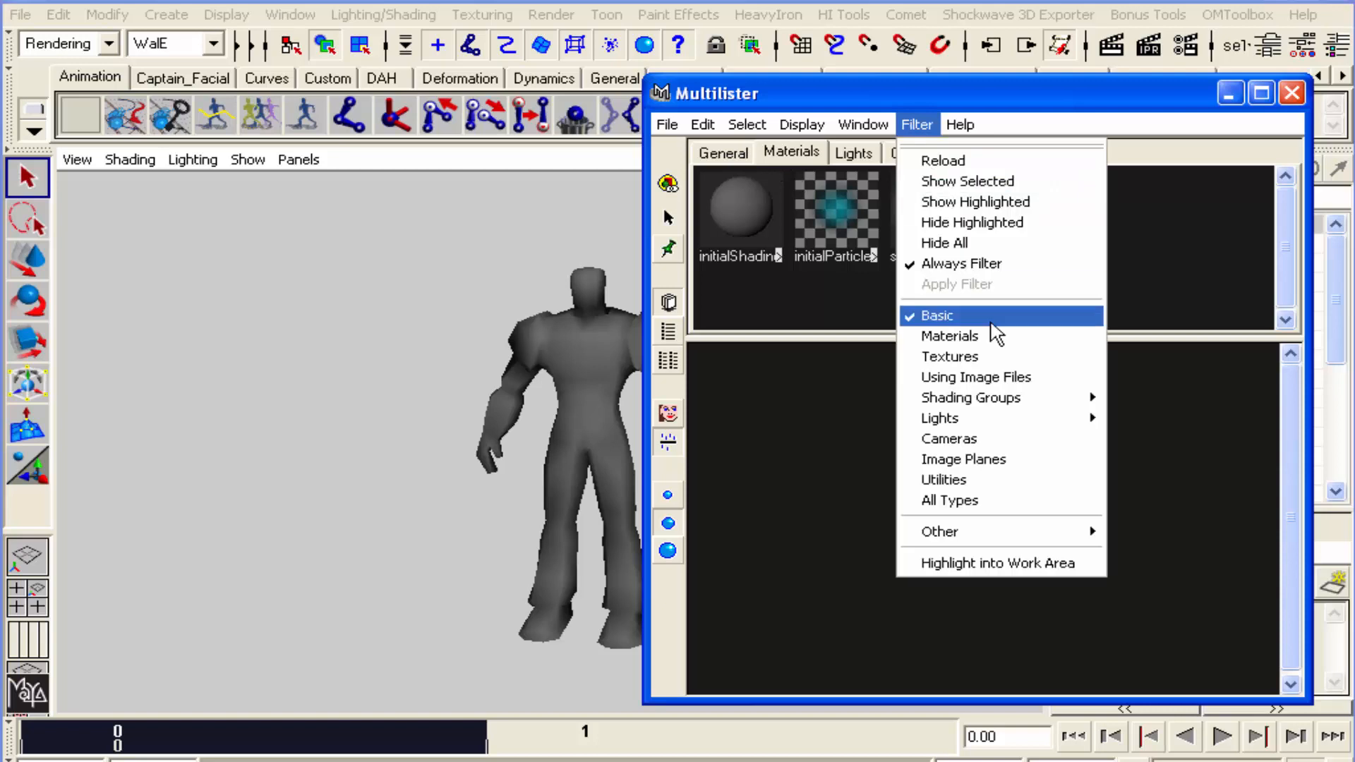
click(987, 335)
click(933, 226)
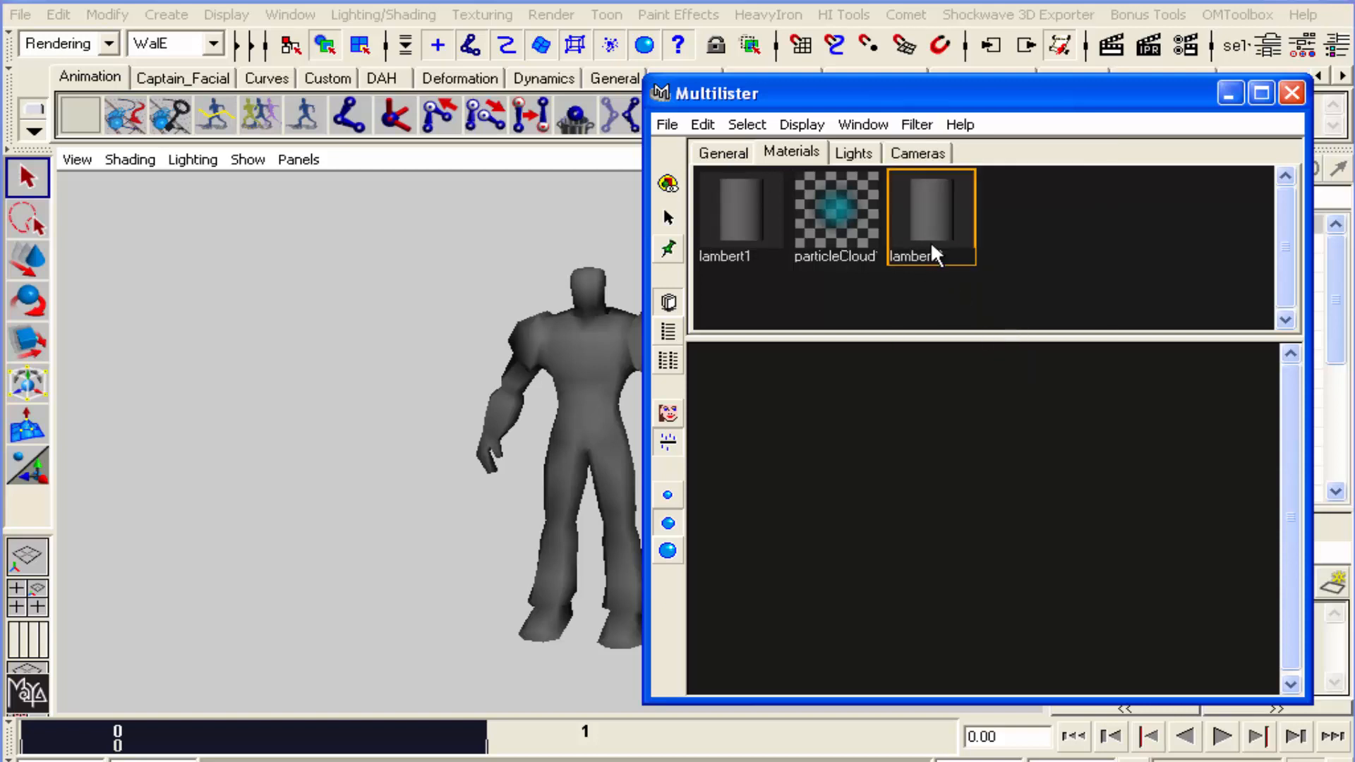
Rename the new Lambert material as Sentinel_material
double_click(918, 257)
text(Senti)
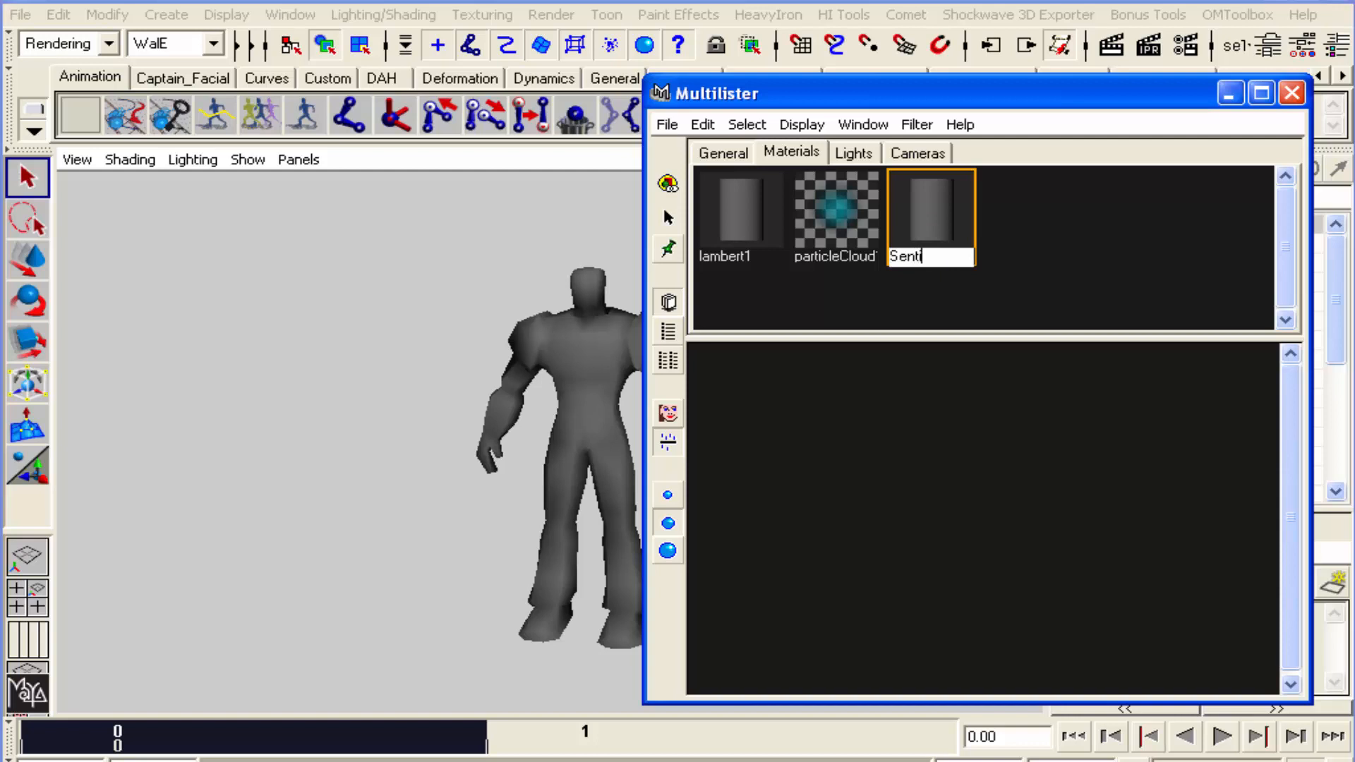
text(nel_material)
key(Return)
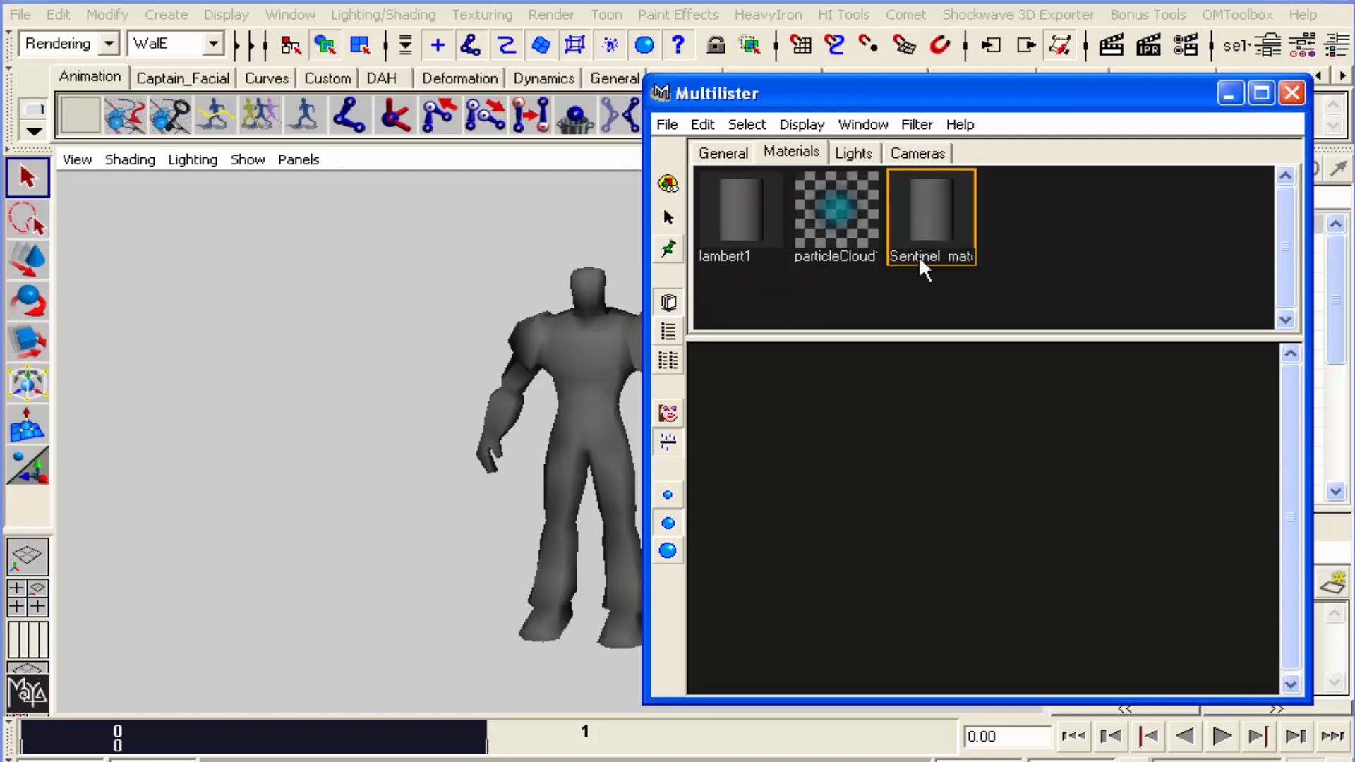
Review the attributes of Sentinel_material, then close them
double_click(942, 213)
drag(1172, 2, 1204, 290)
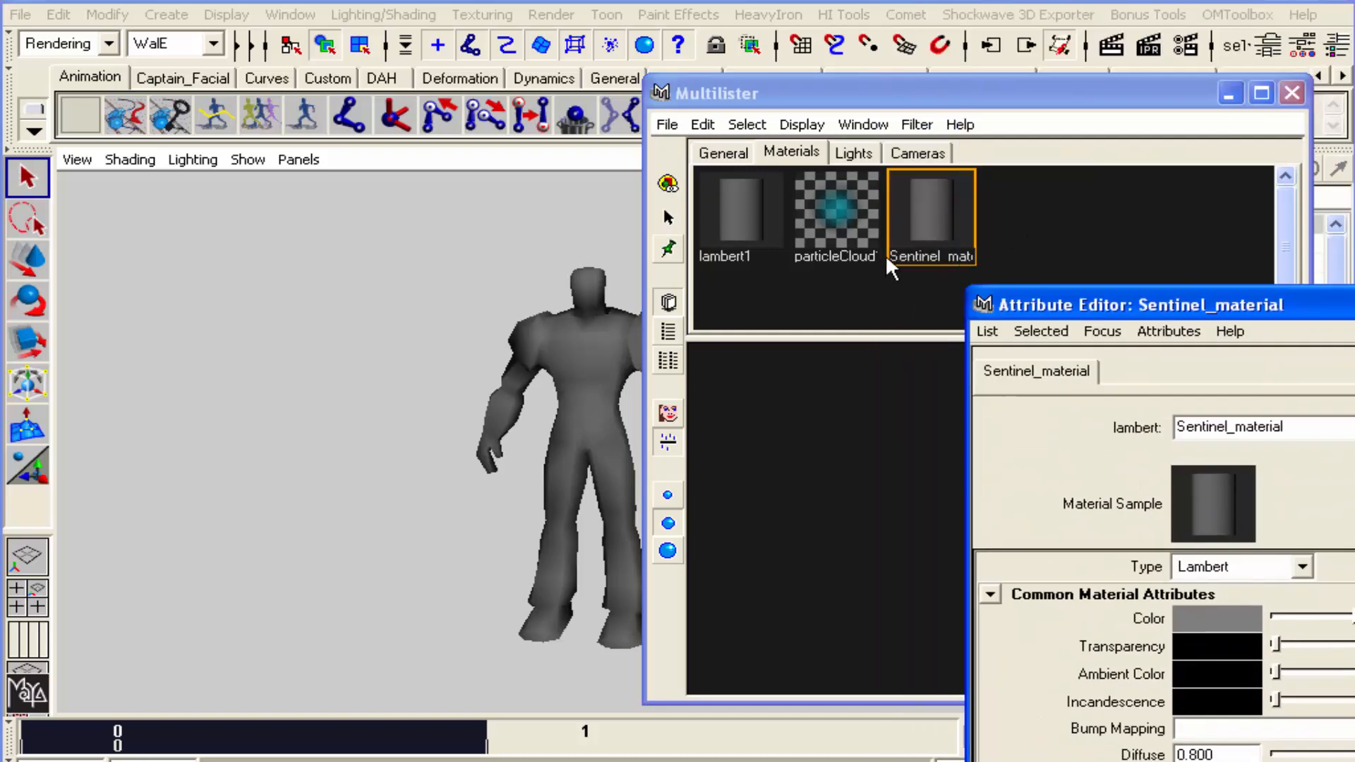
drag(1110, 304, 823, 125)
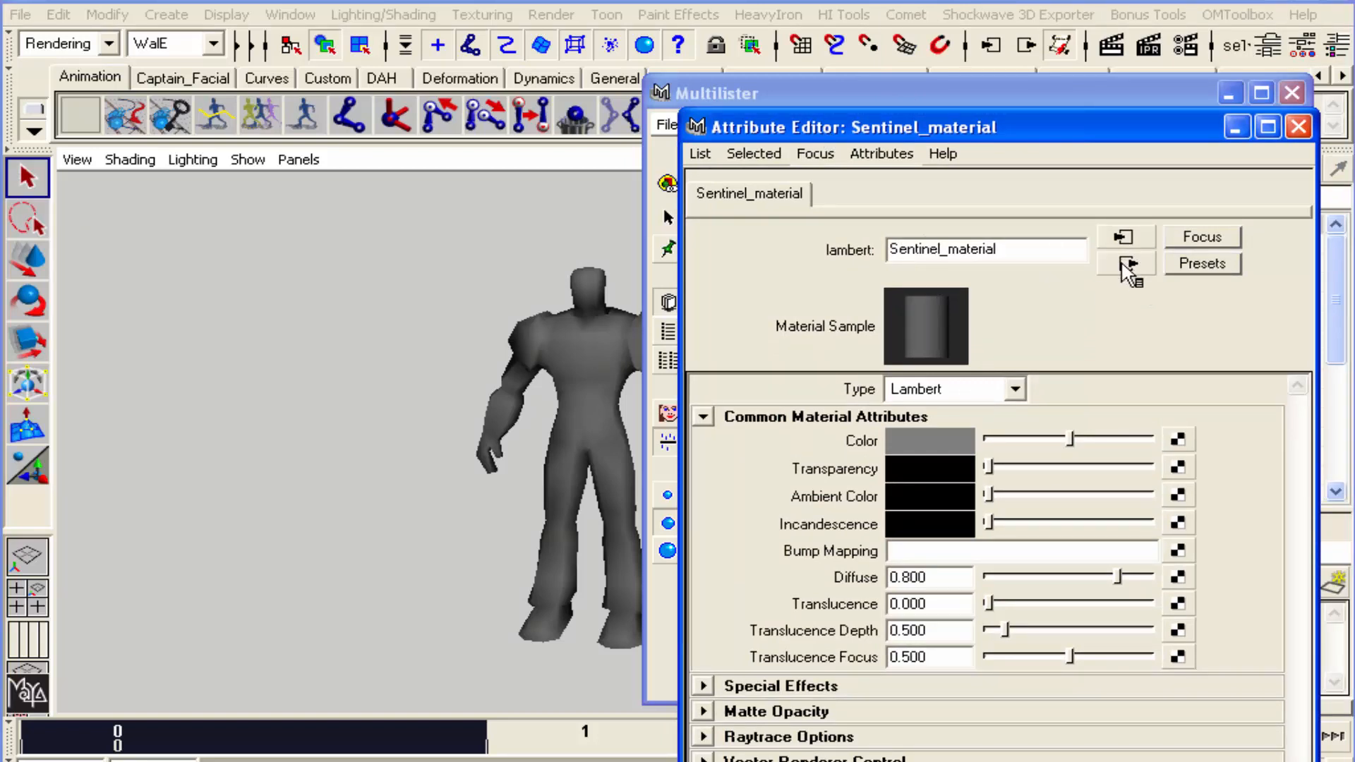
click(1297, 127)
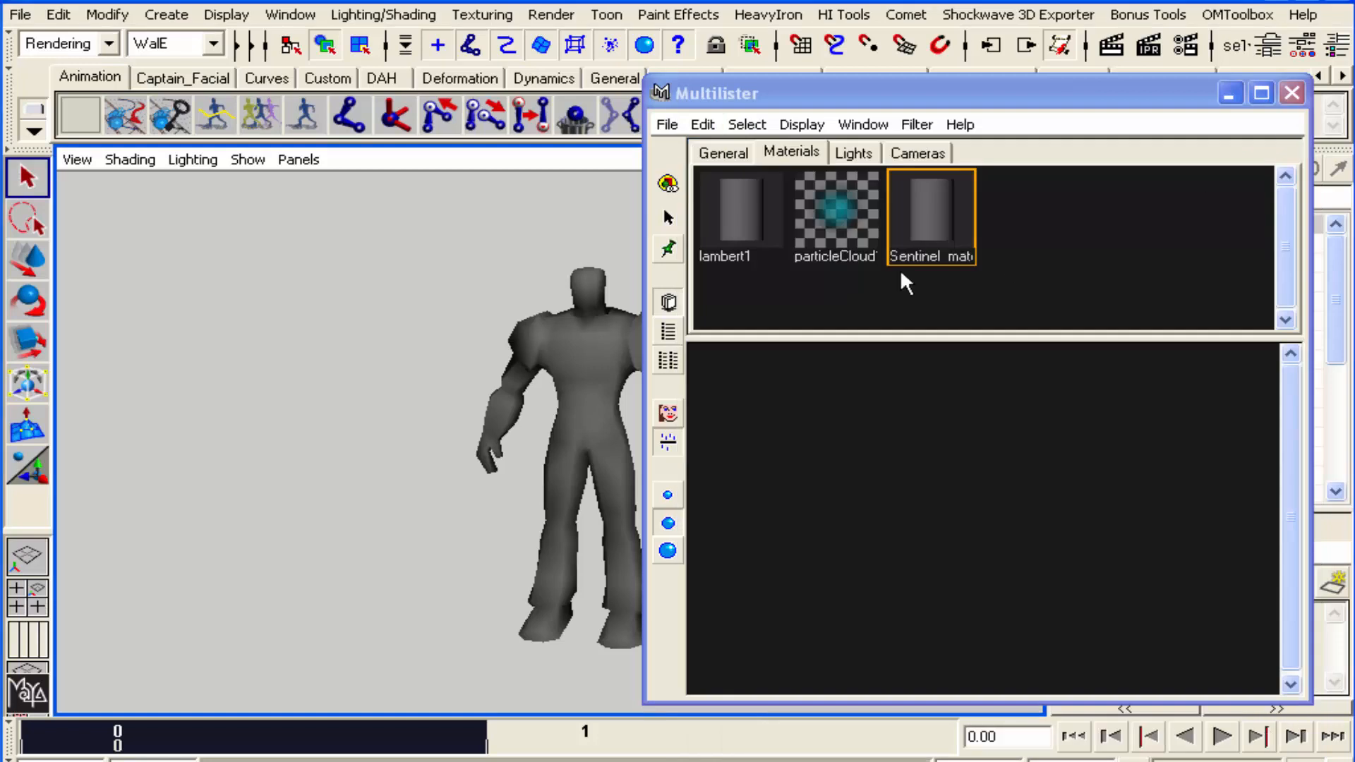
Assign Sentinel_material to the robot mesh, allowing a new shading group to be created for it
click(593, 350)
click(929, 212)
click(701, 125)
click(717, 159)
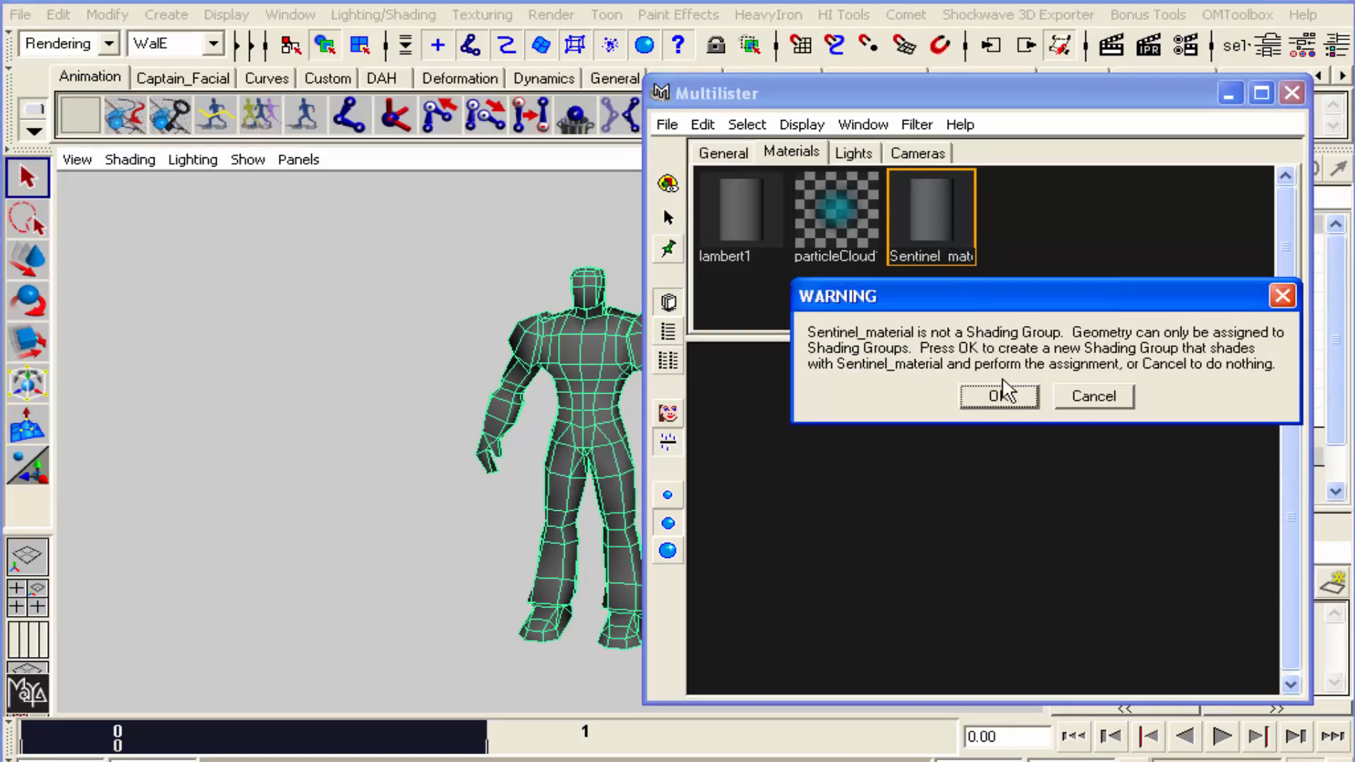
click(999, 395)
Find the shading group of Sentinel_material among the general nodes and rename it as Sentinel_shader
click(737, 152)
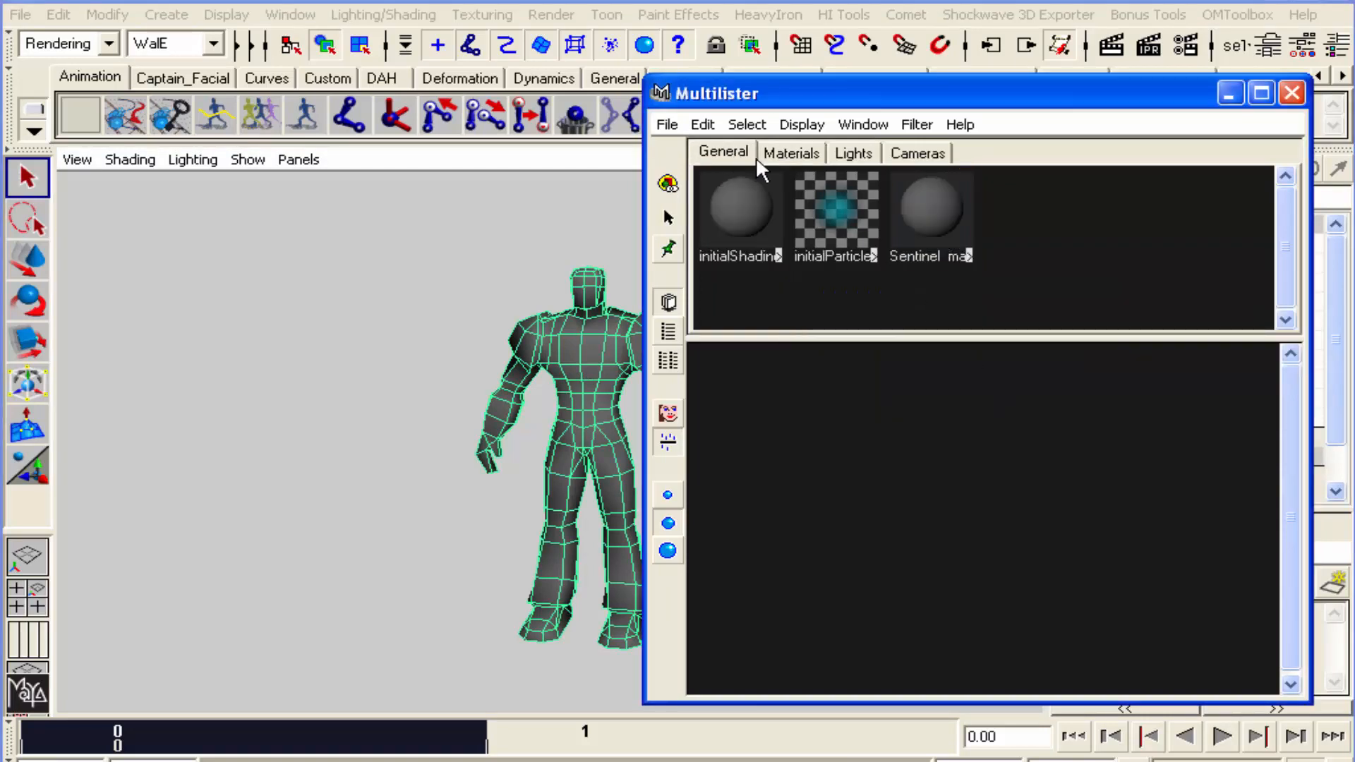
click(937, 233)
click(725, 153)
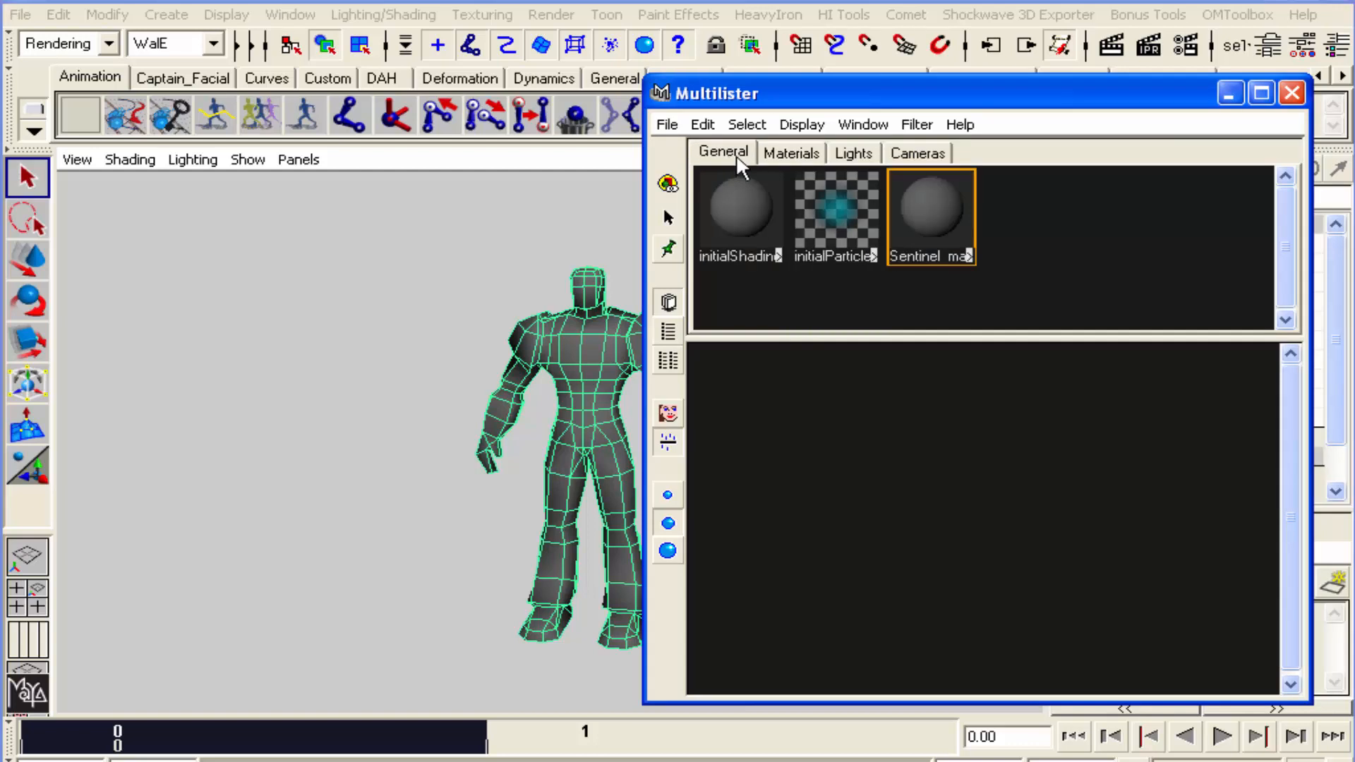
double_click(927, 225)
drag(912, 128, 892, 101)
drag(927, 222, 974, 225)
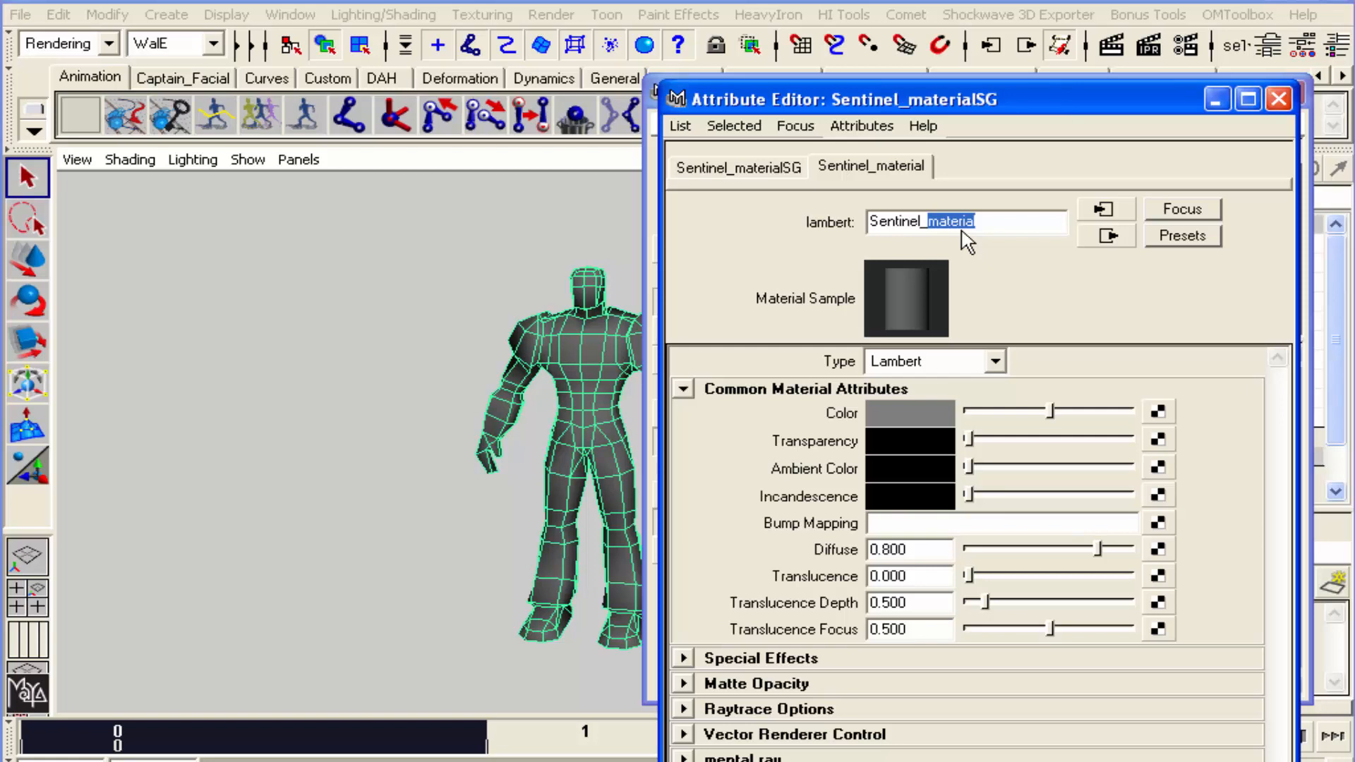
click(789, 168)
click(908, 170)
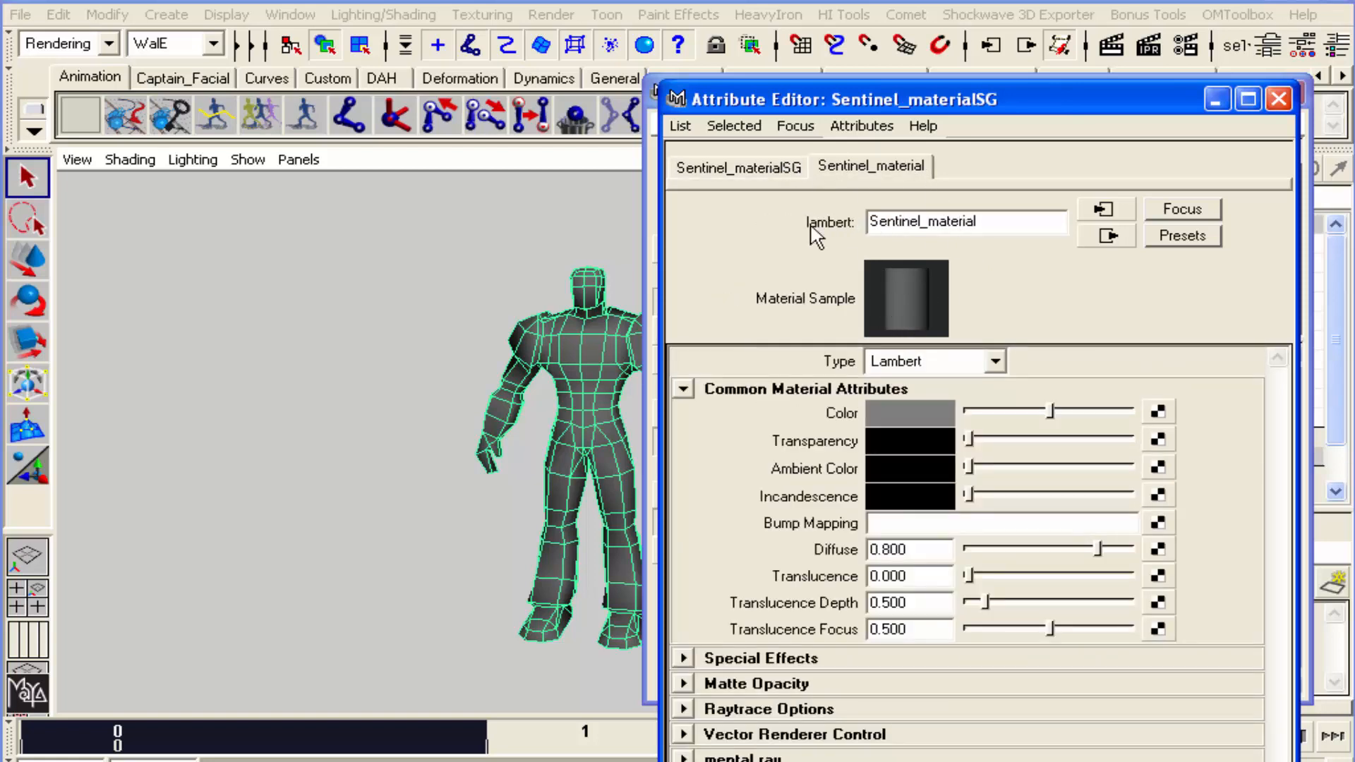
click(726, 169)
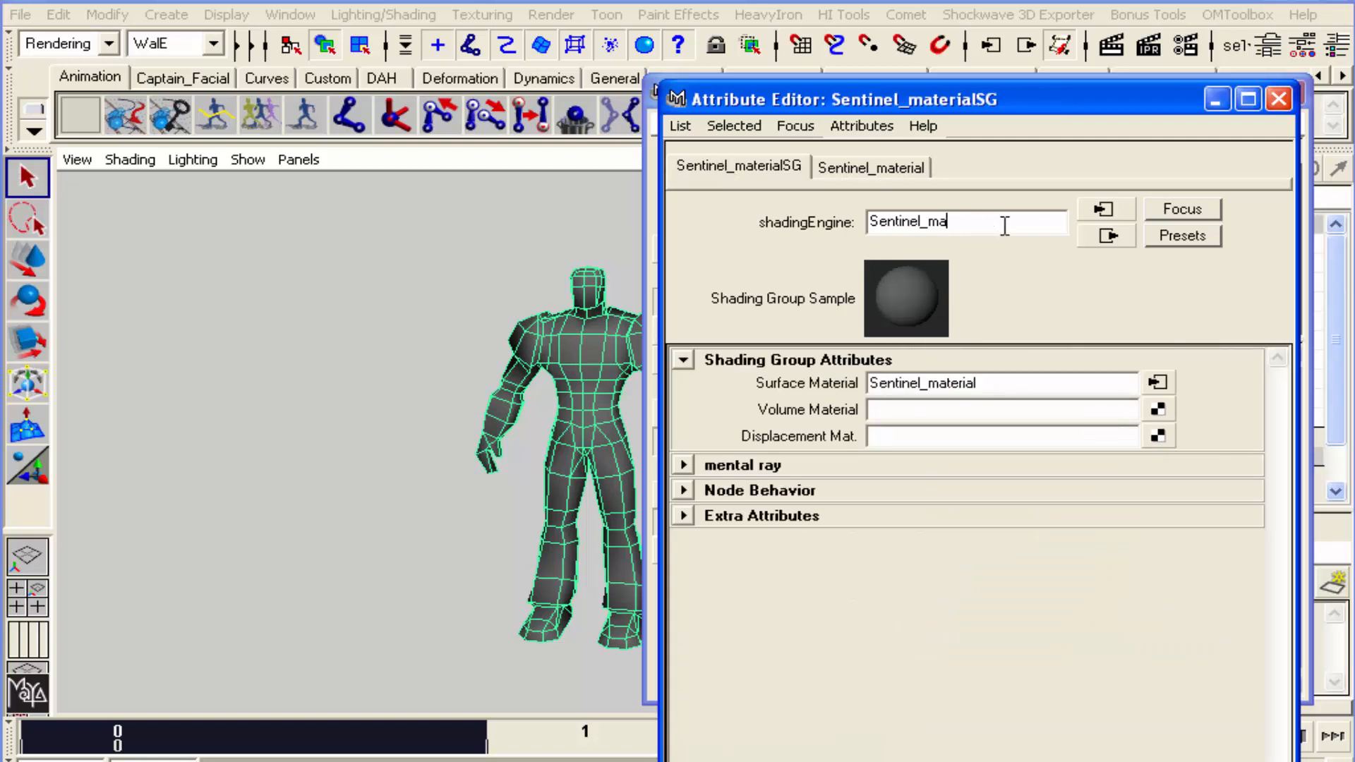
key(Return)
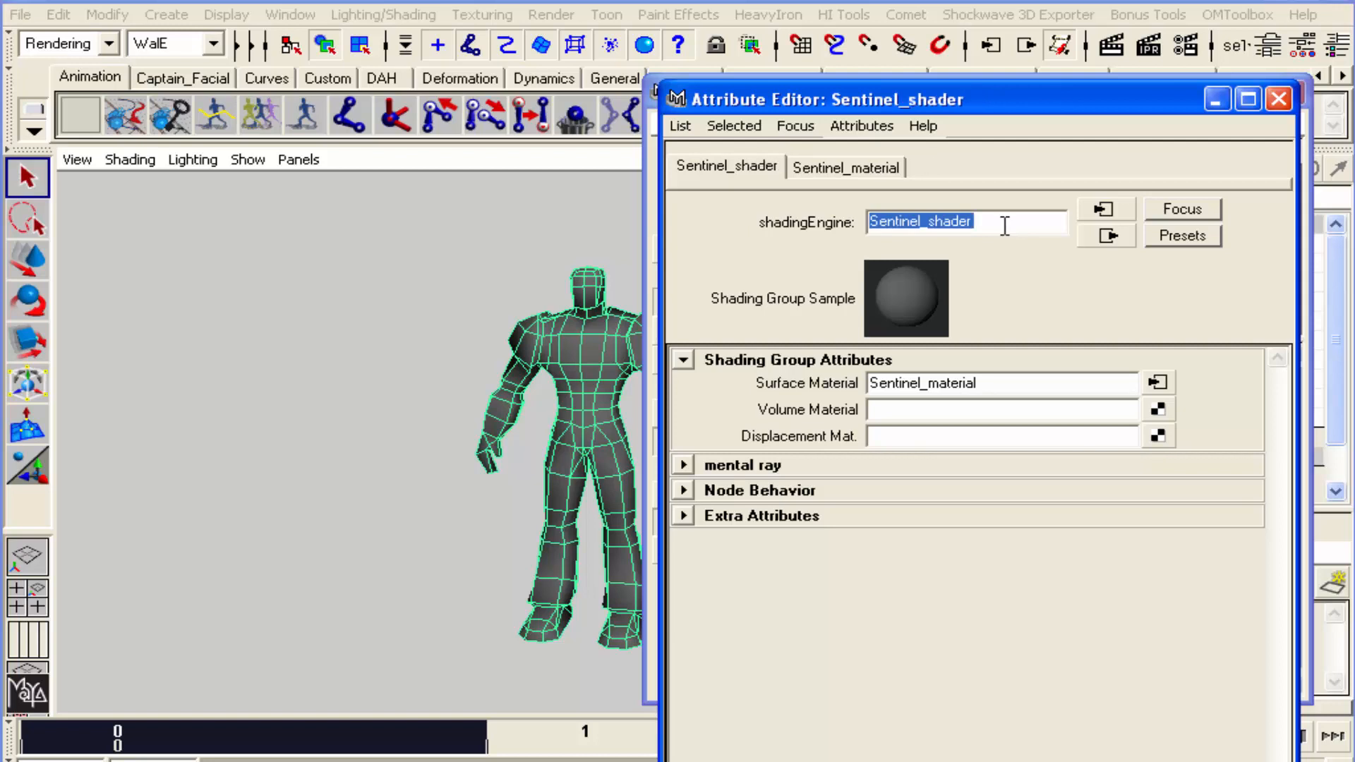
Check the attributes of the Sentinel_shader shading group against those of its Lambert material
click(858, 170)
click(723, 169)
click(817, 168)
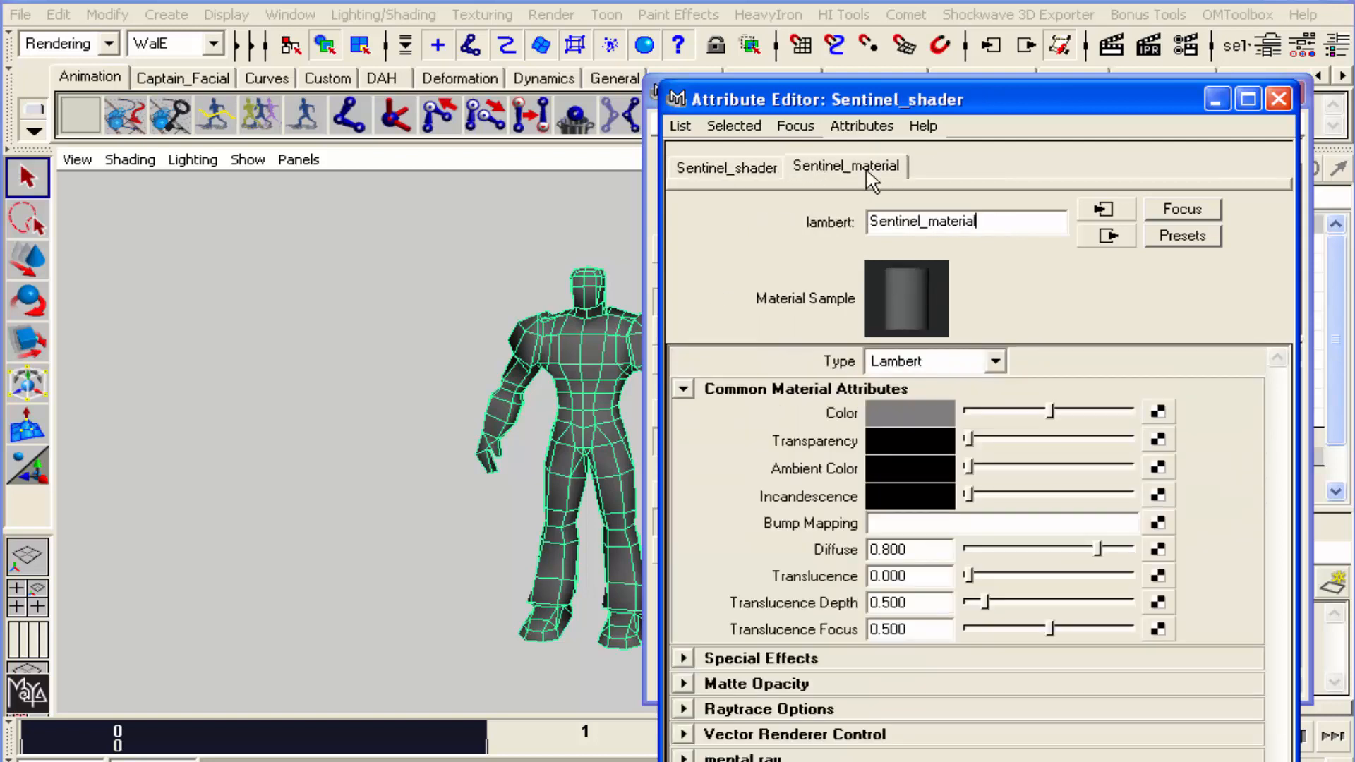
click(1278, 99)
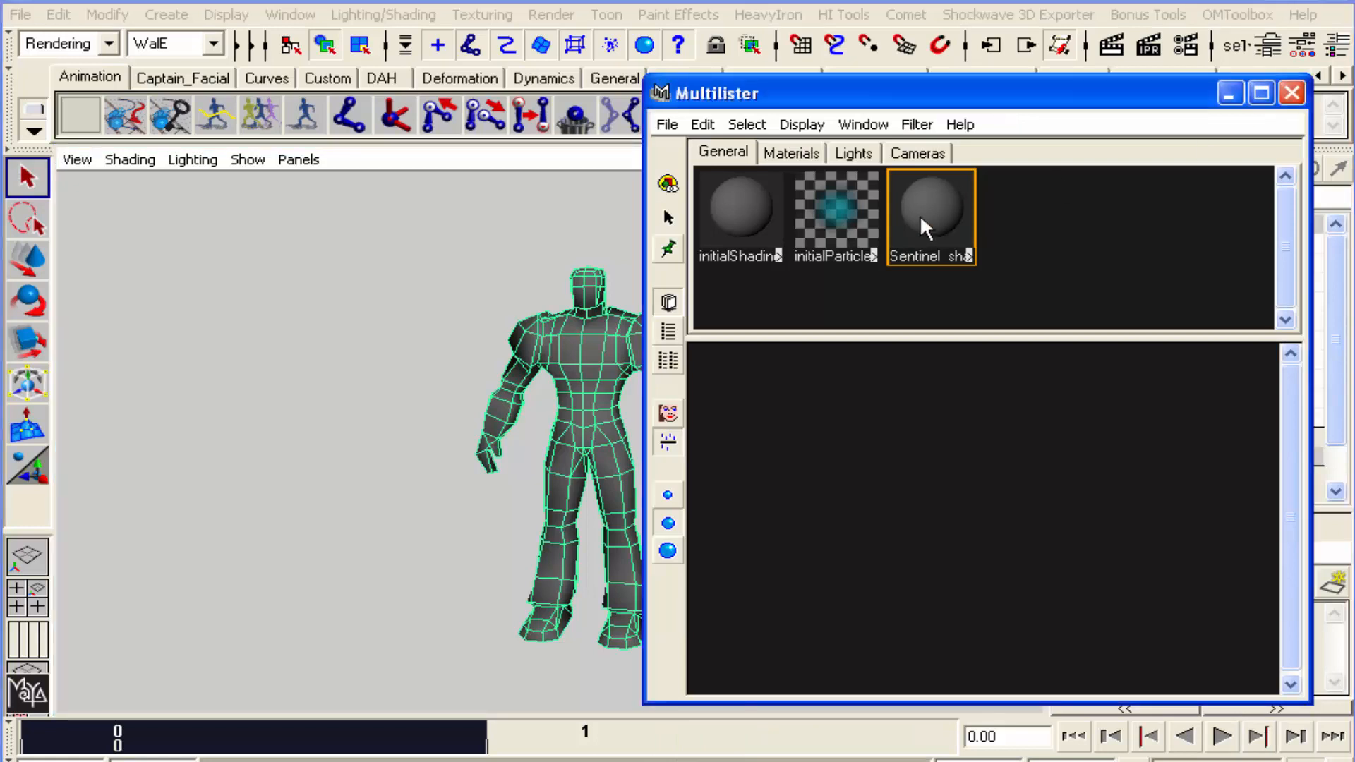
Map a 2D File texture, created as a projection, to the Color attribute of Sentinel_material
double_click(920, 214)
drag(926, 99, 822, 8)
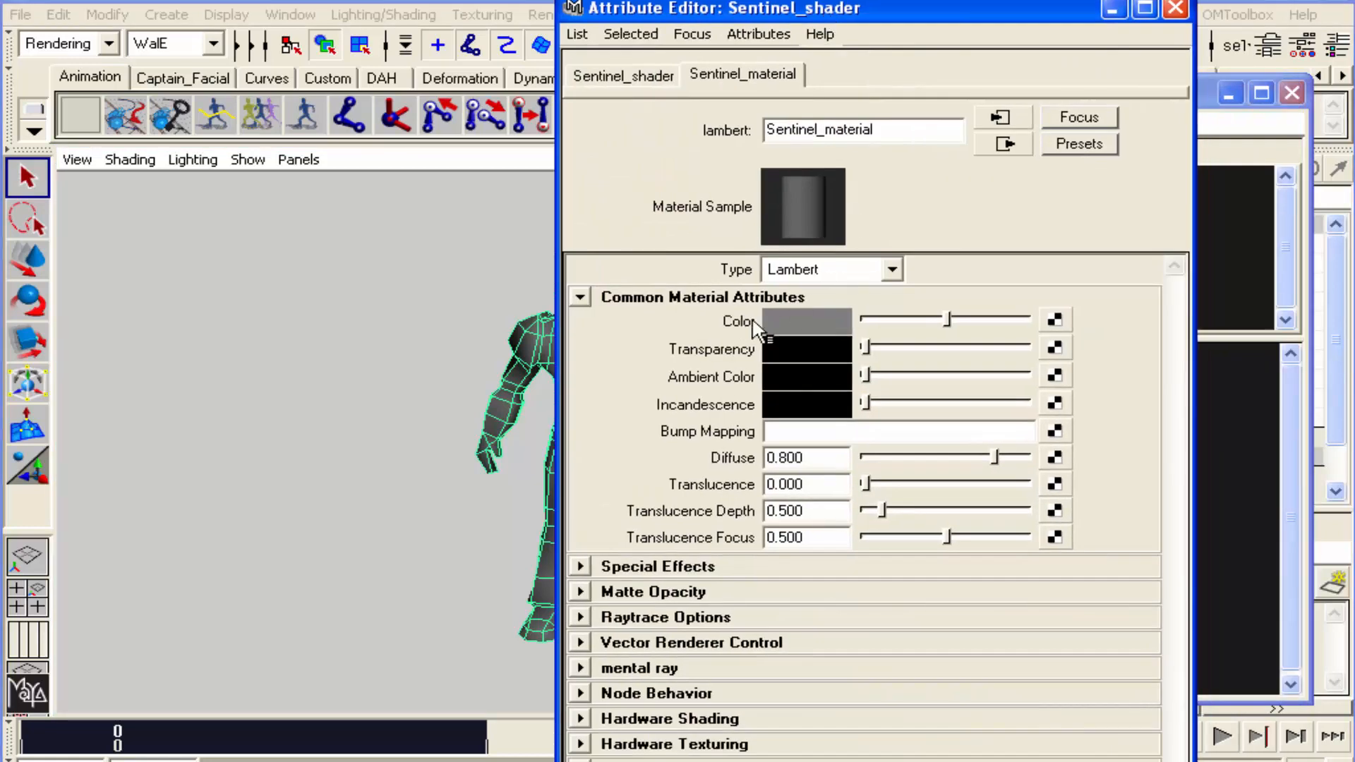
click(1055, 322)
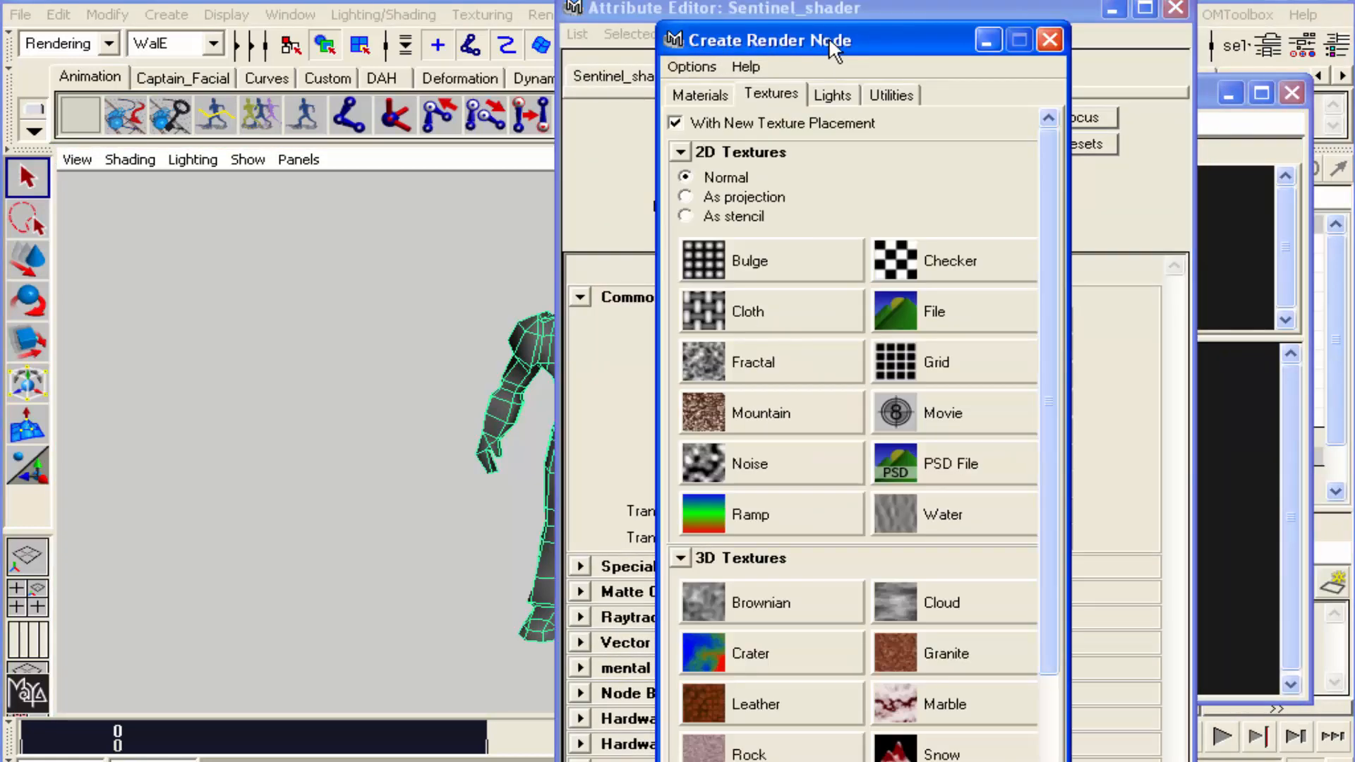
drag(828, 38, 840, 9)
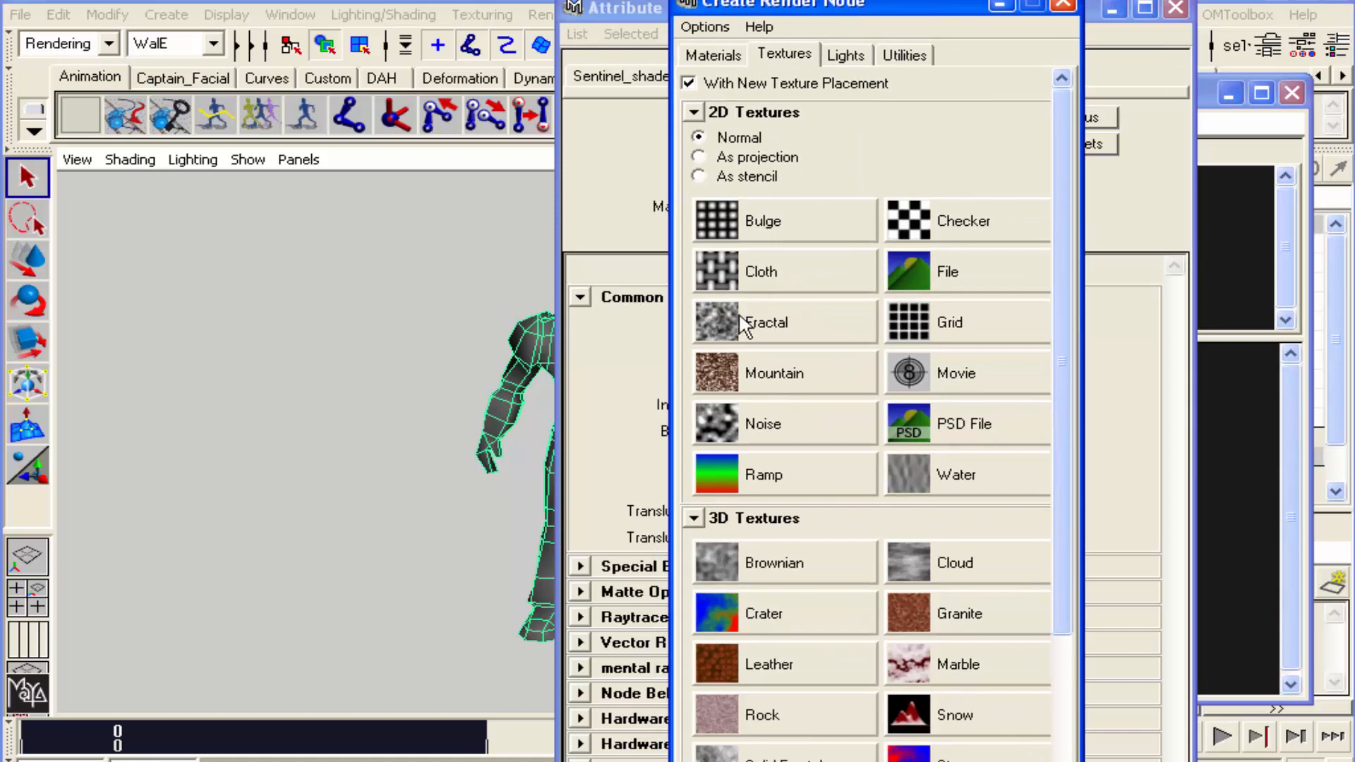
click(717, 157)
click(933, 279)
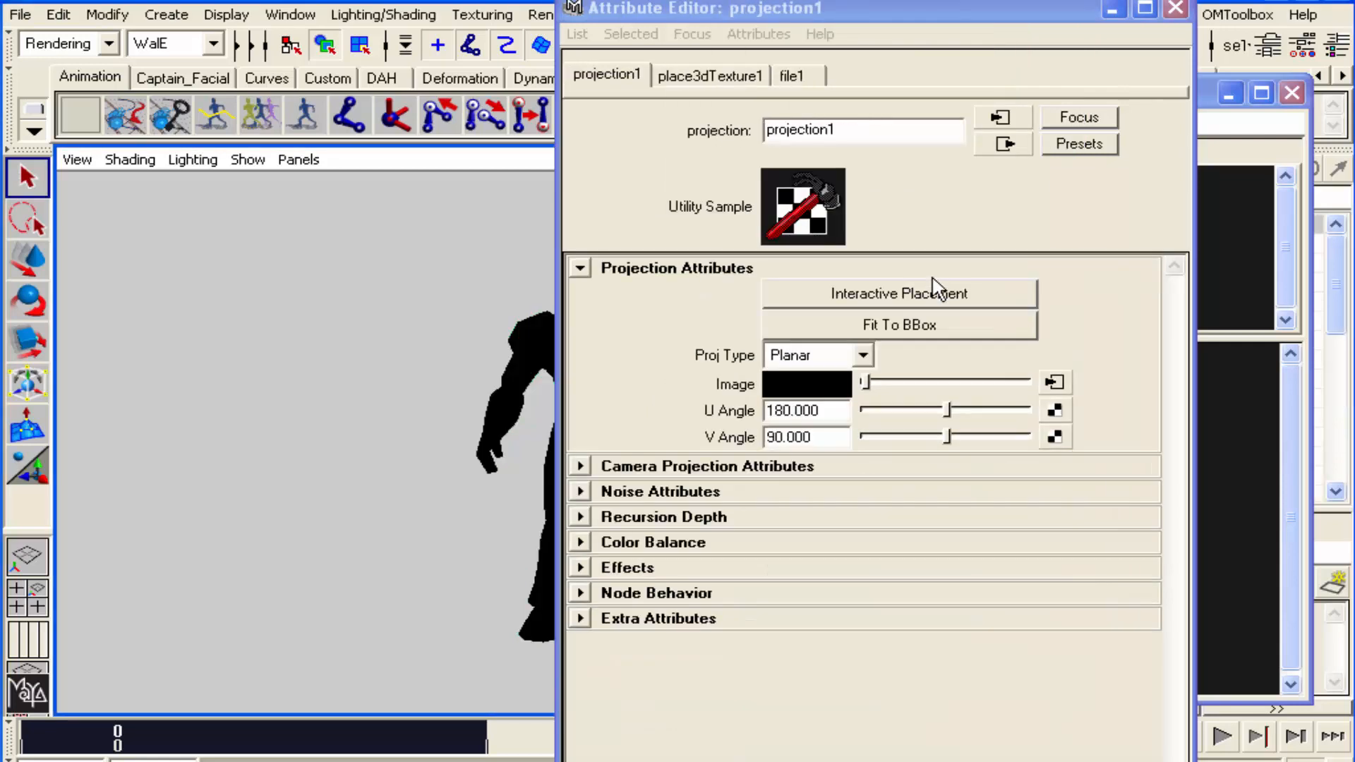
Fit the planar projection on Sentinel_material's color to the bounding box of the selected robot mesh
click(517, 347)
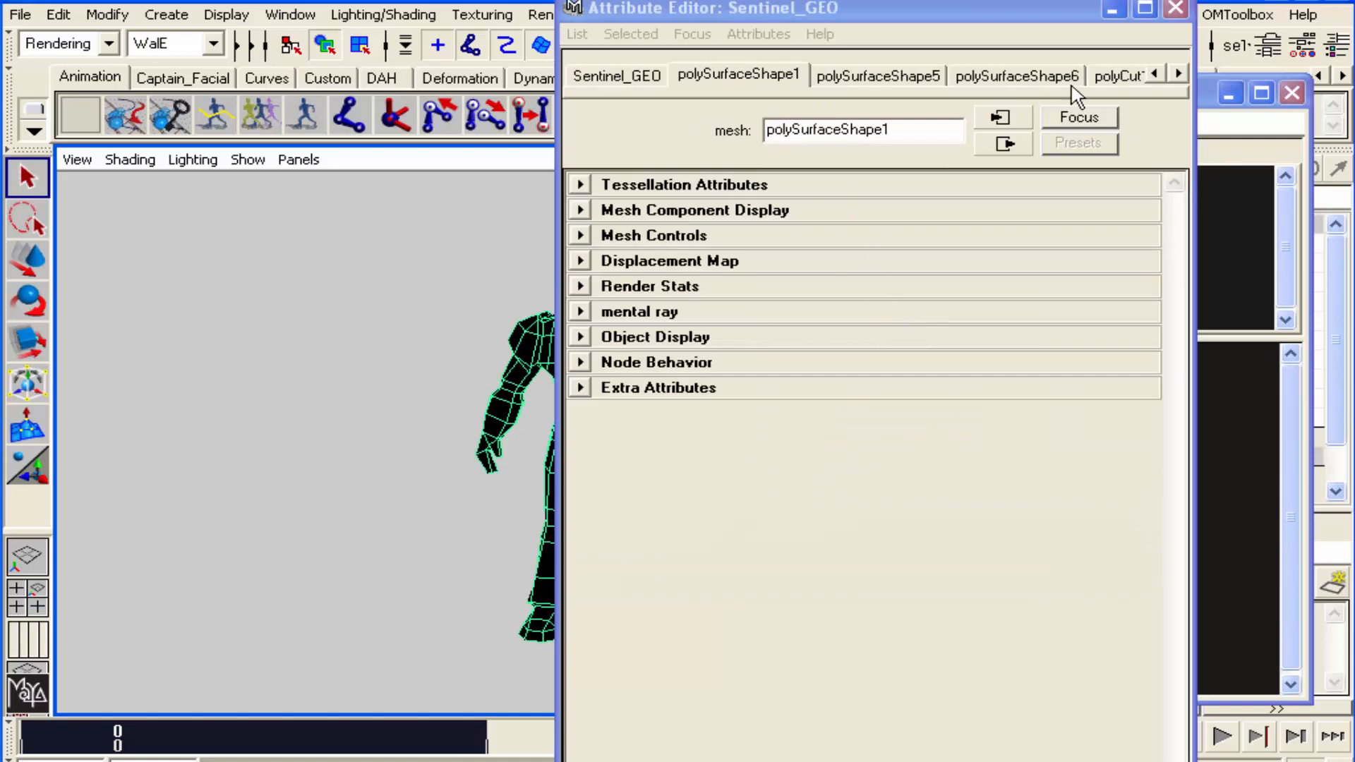
click(1176, 8)
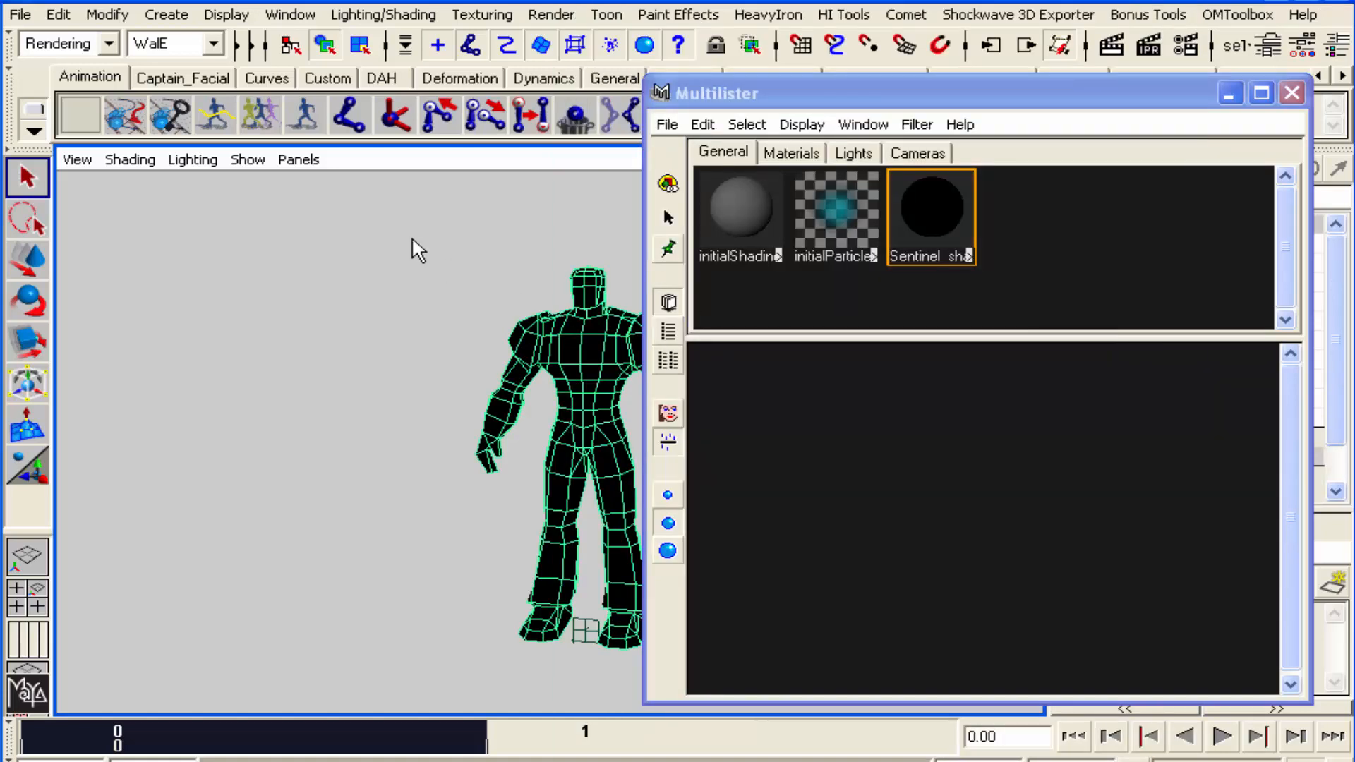
double_click(938, 218)
drag(774, 11, 964, 0)
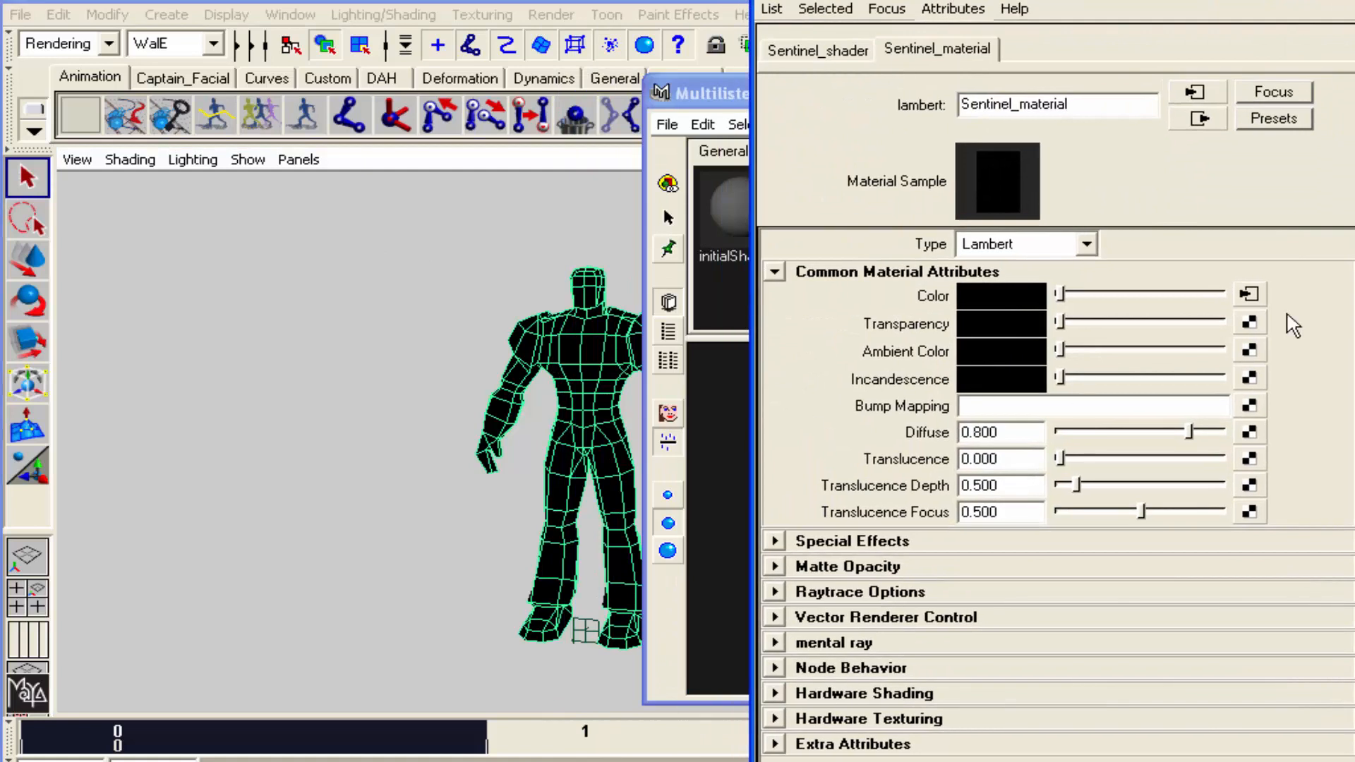
drag(1069, 2, 1000, 21)
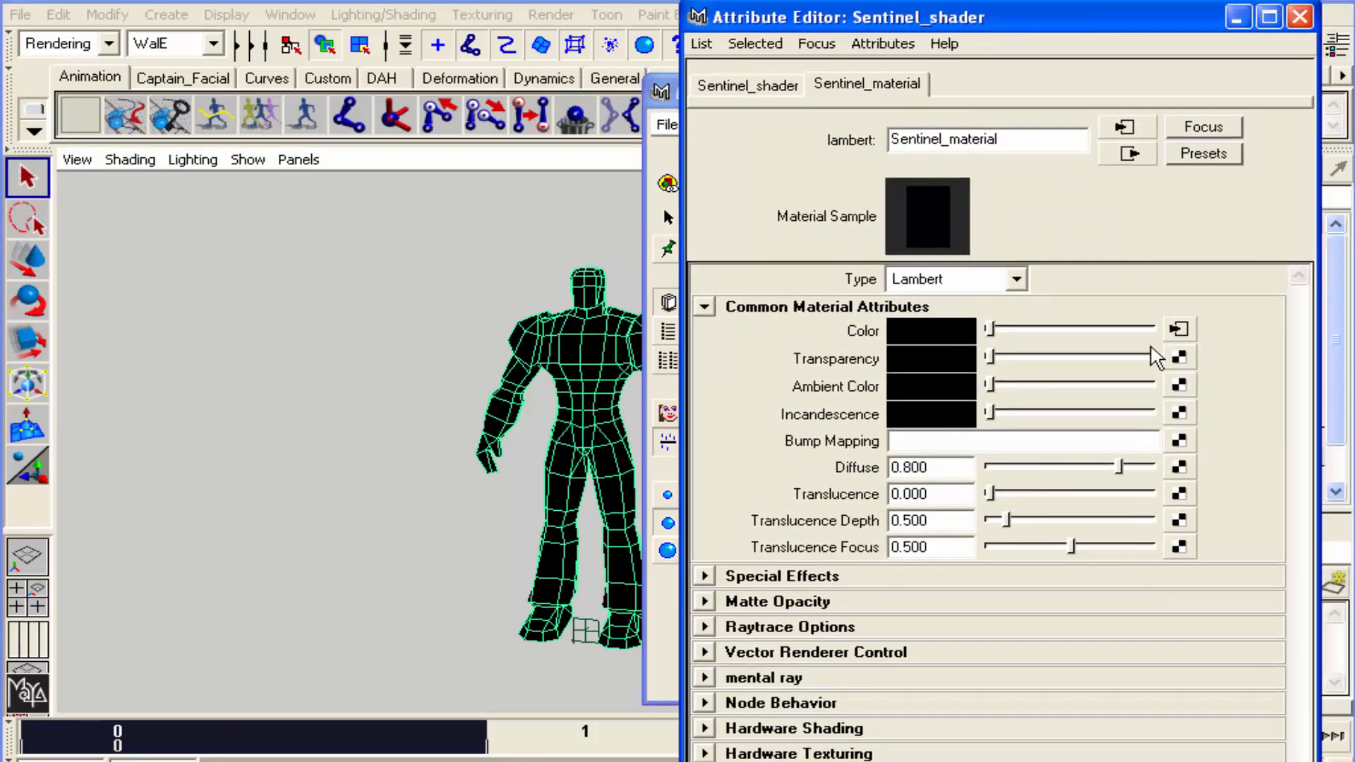
click(1178, 328)
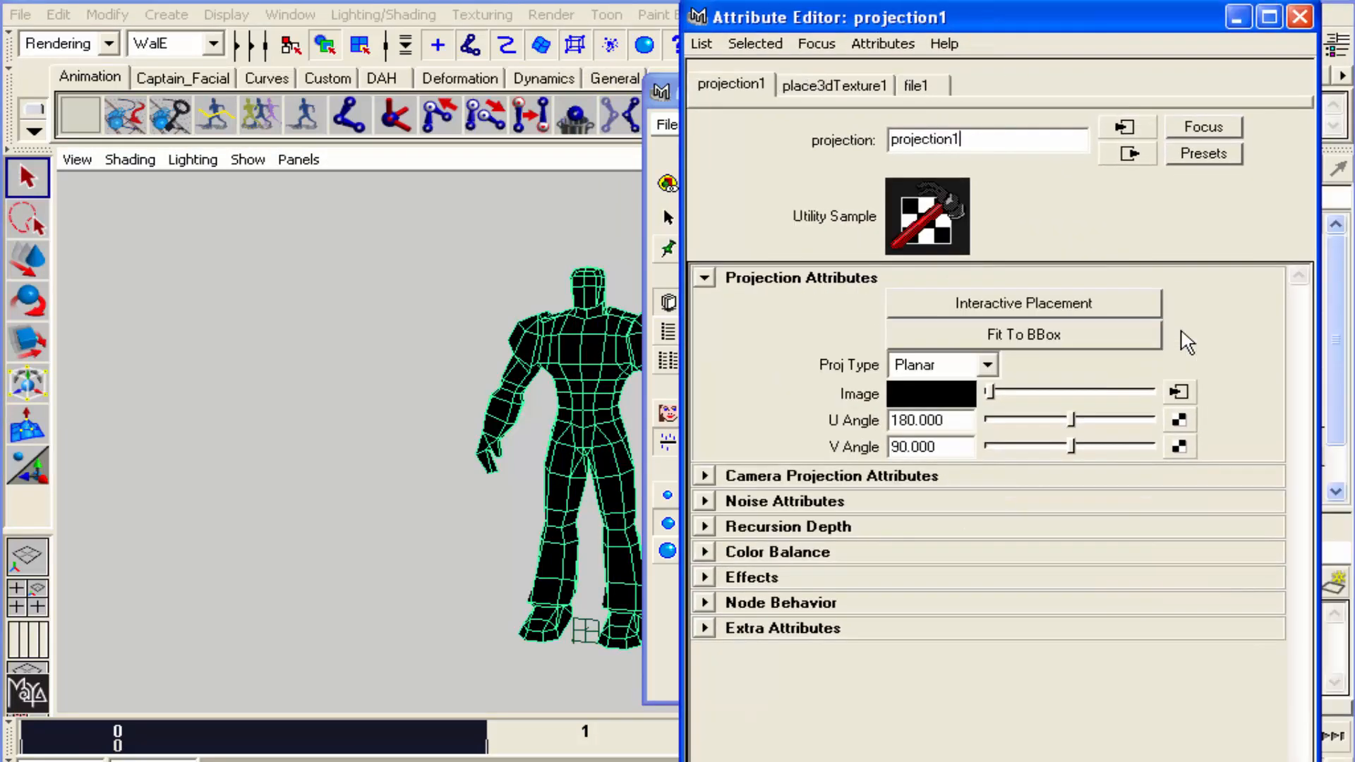
click(1049, 331)
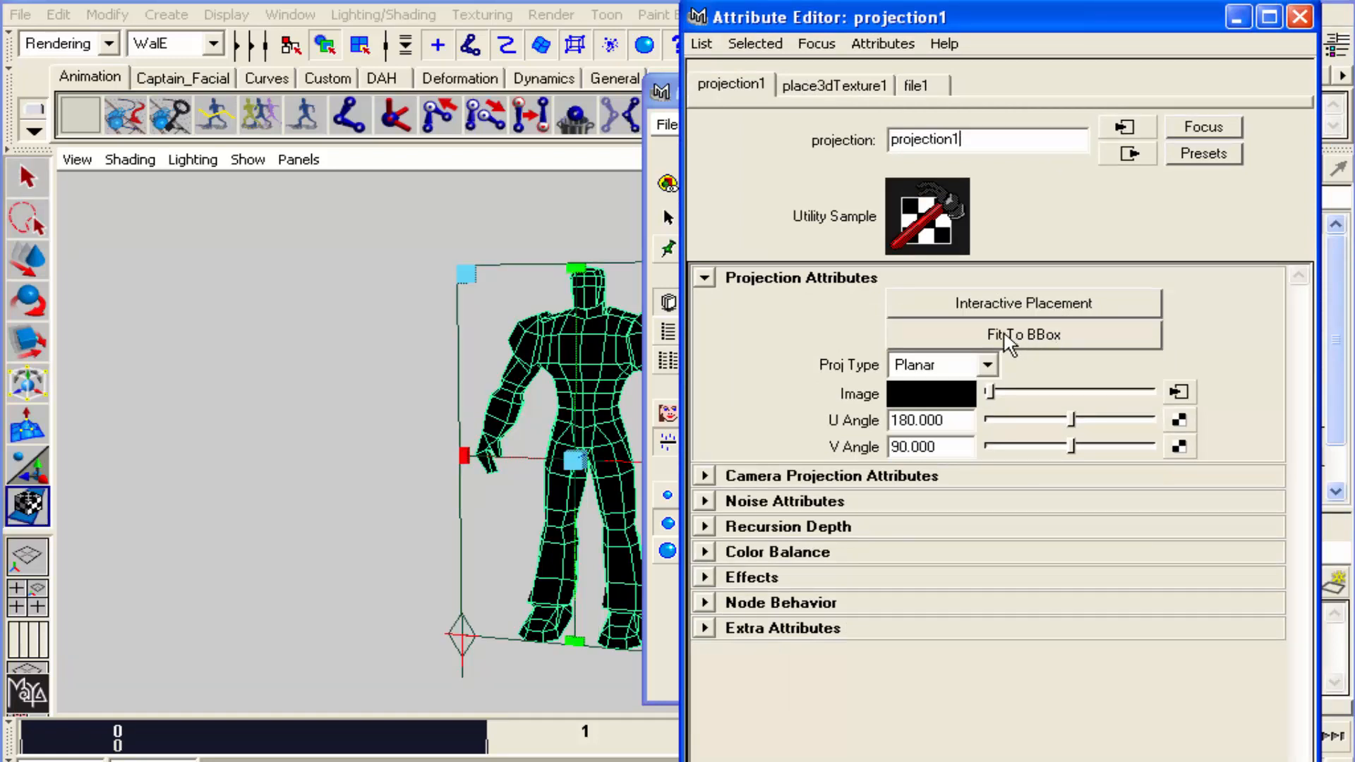
click(1300, 17)
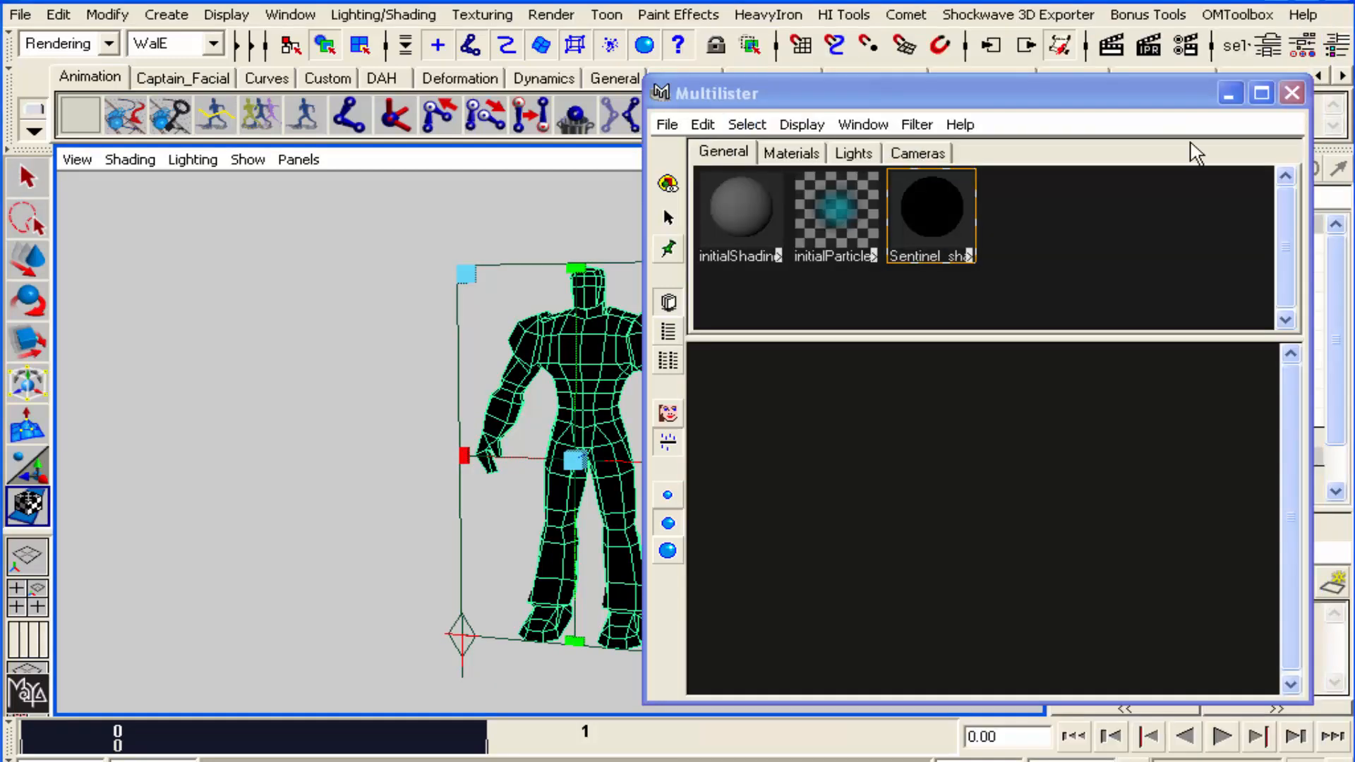
Switch to the front view and frame the robot with its projection placement box
click(148, 554)
key(space)
drag(173, 550, 169, 583)
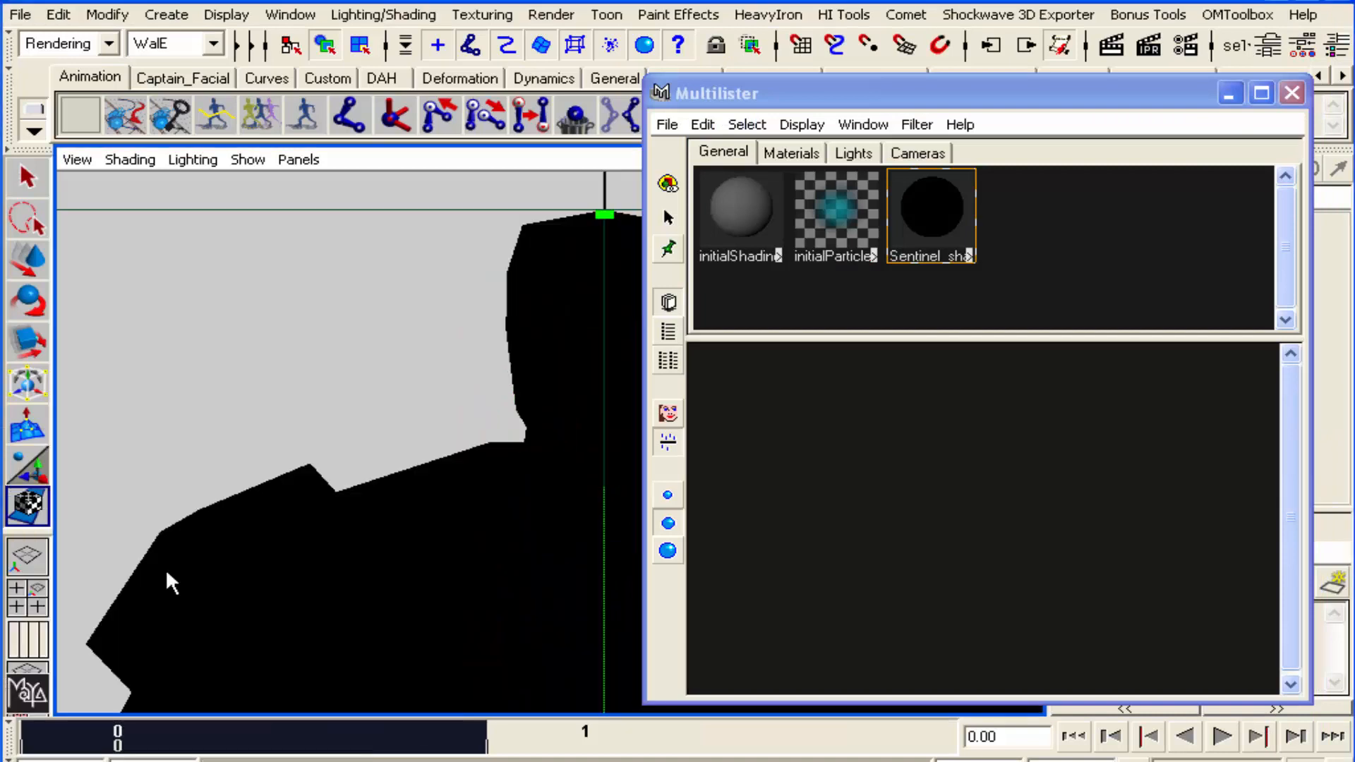
click(454, 475)
key(f)
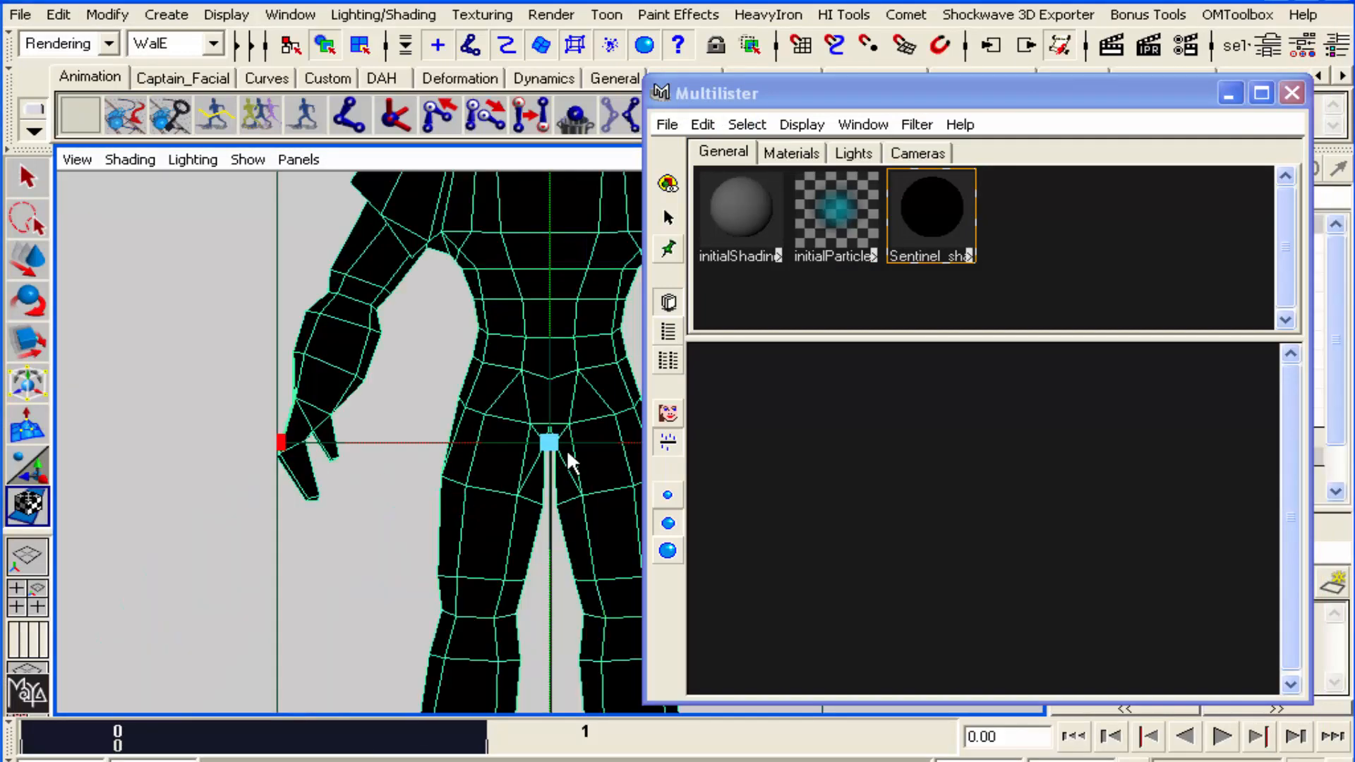
scroll(566, 449, down, 6)
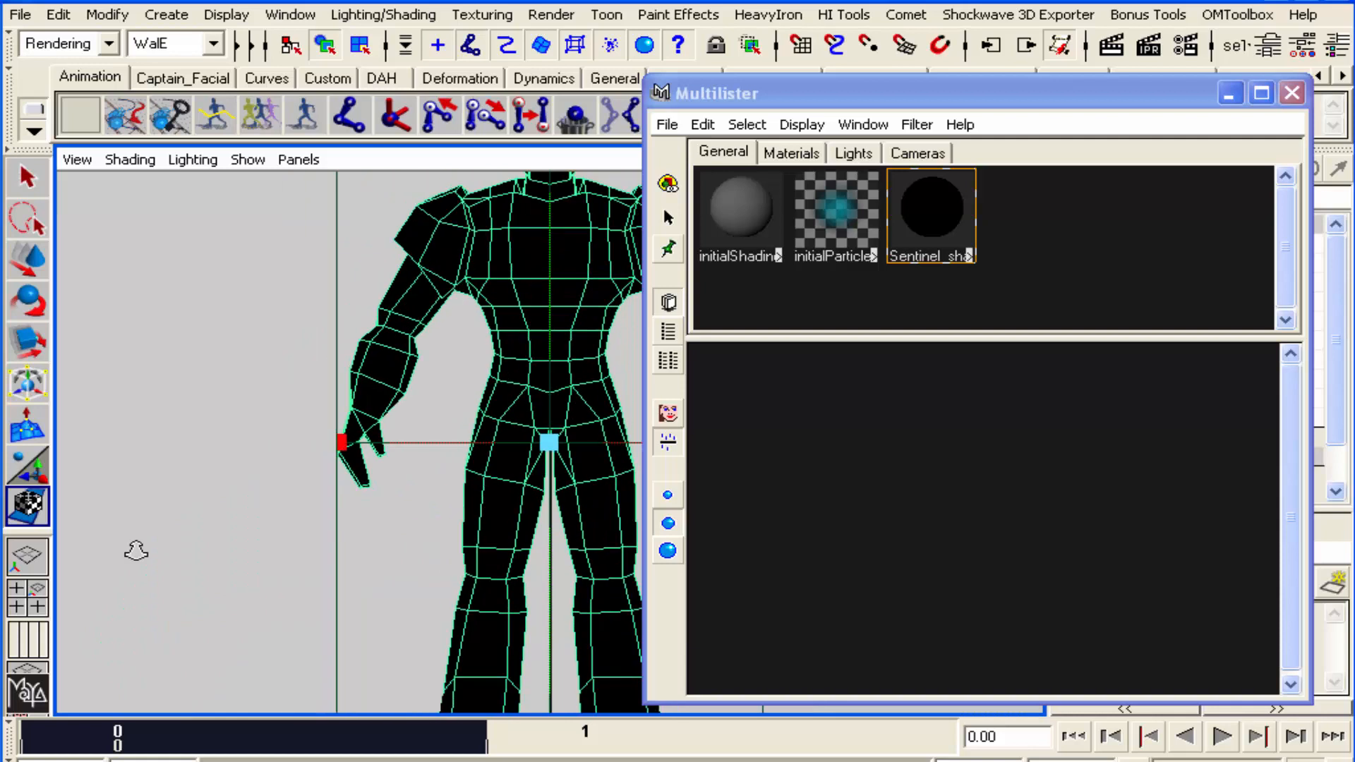
Limit the front view's display to polygons and texture placements, leaving the projection manipulator for the Select tool
click(247, 160)
click(266, 248)
click(255, 161)
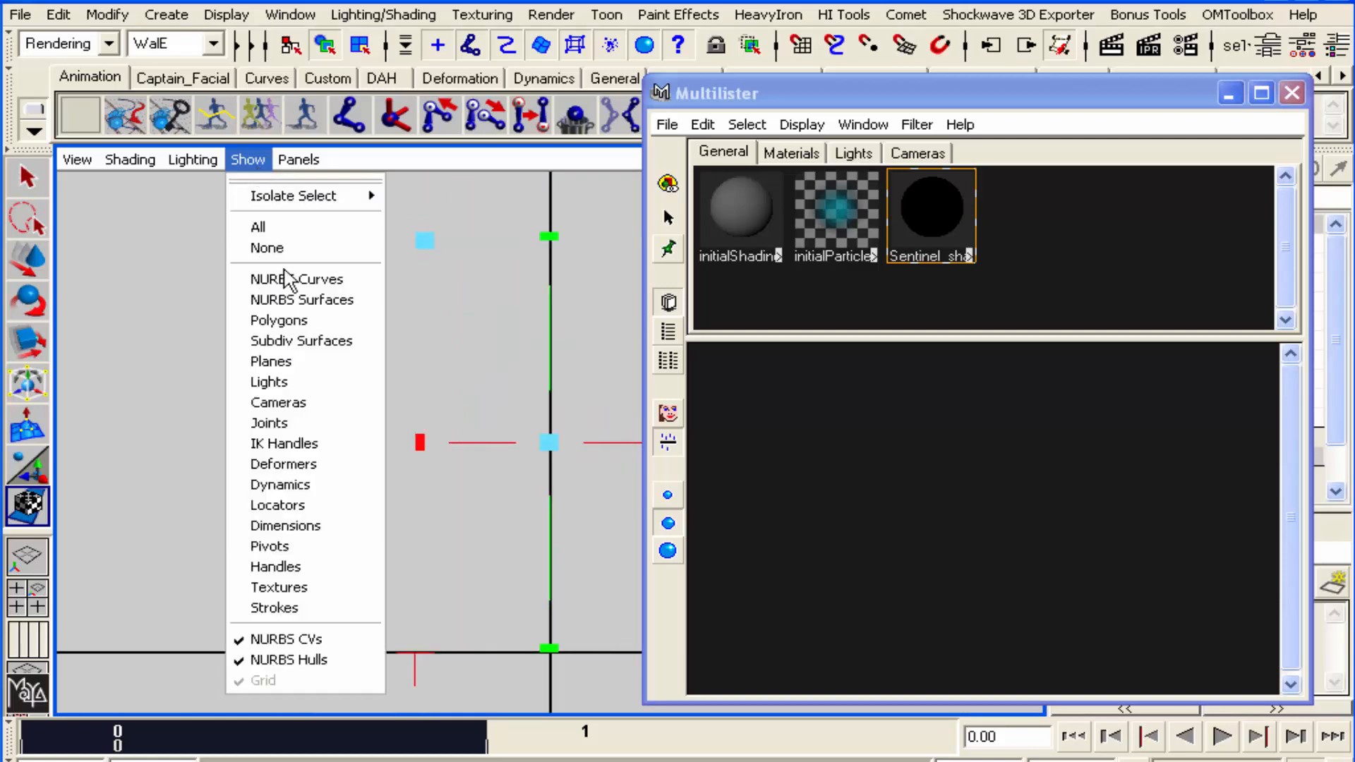
click(288, 321)
click(295, 300)
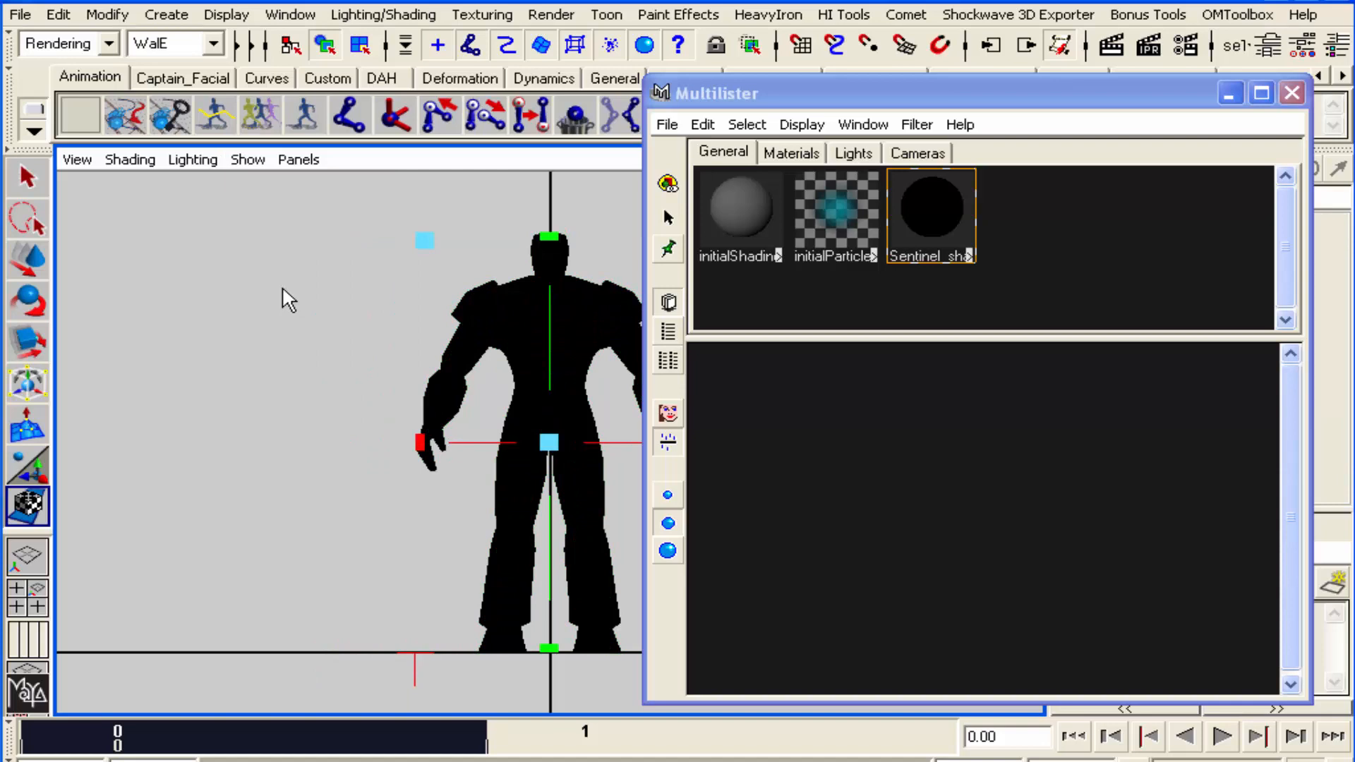
click(33, 176)
click(252, 159)
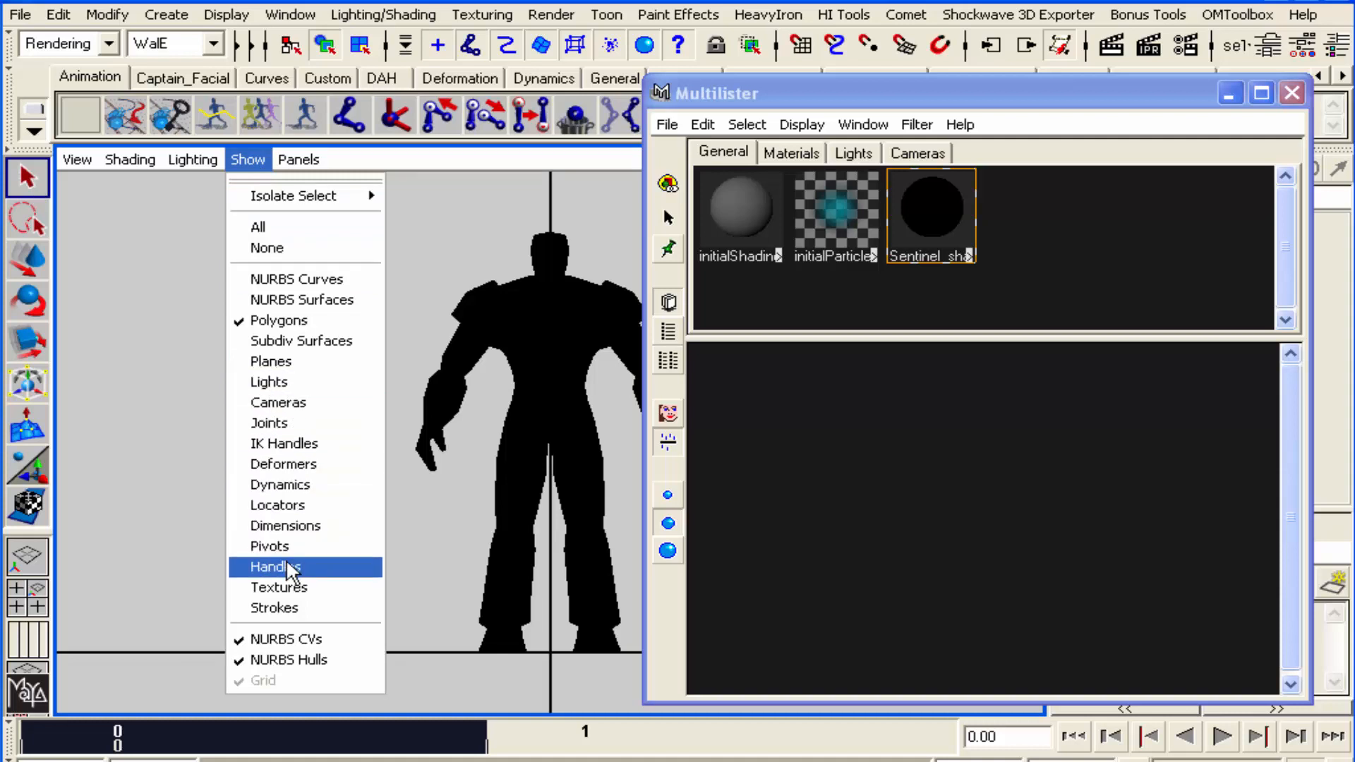
click(288, 591)
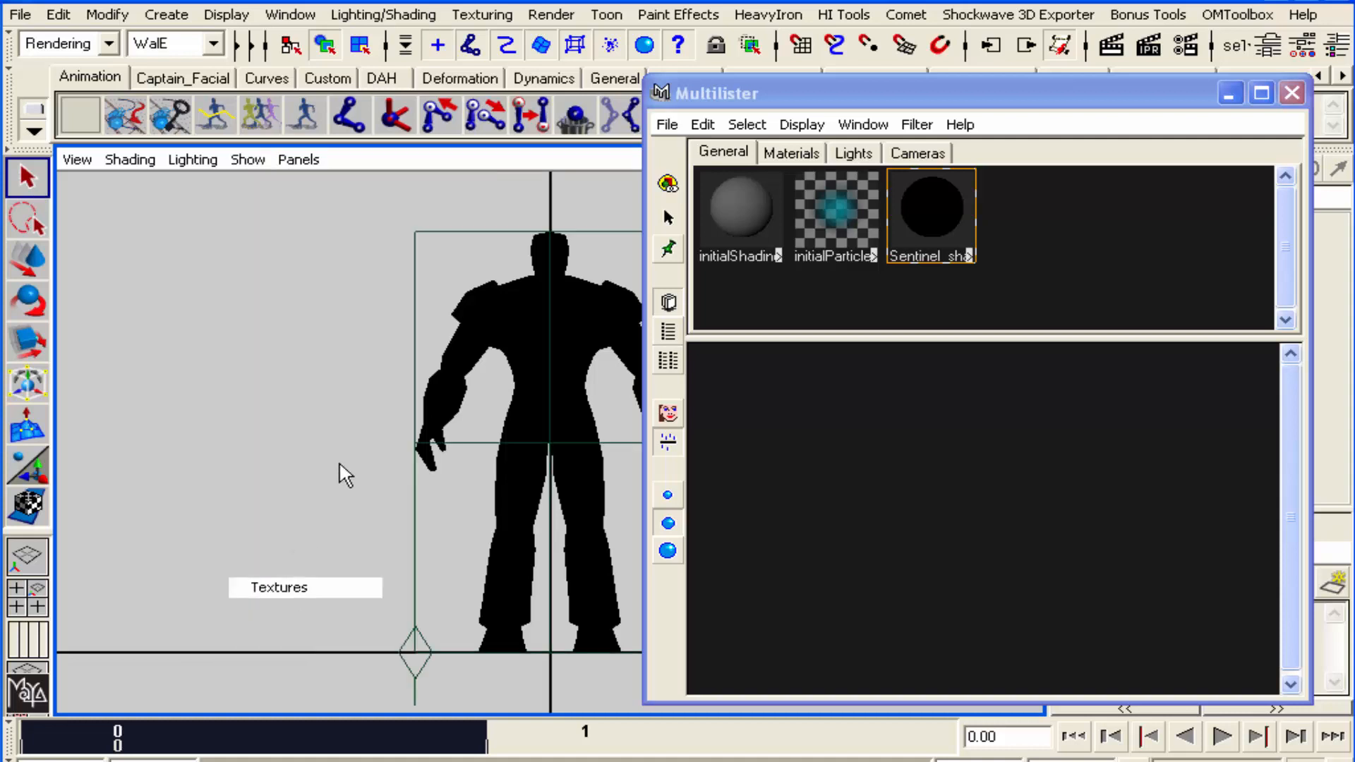
Review the projection node connected to Sentinel_material's color, select the robot mesh, and close the node's attributes
drag(999, 91, 1133, 65)
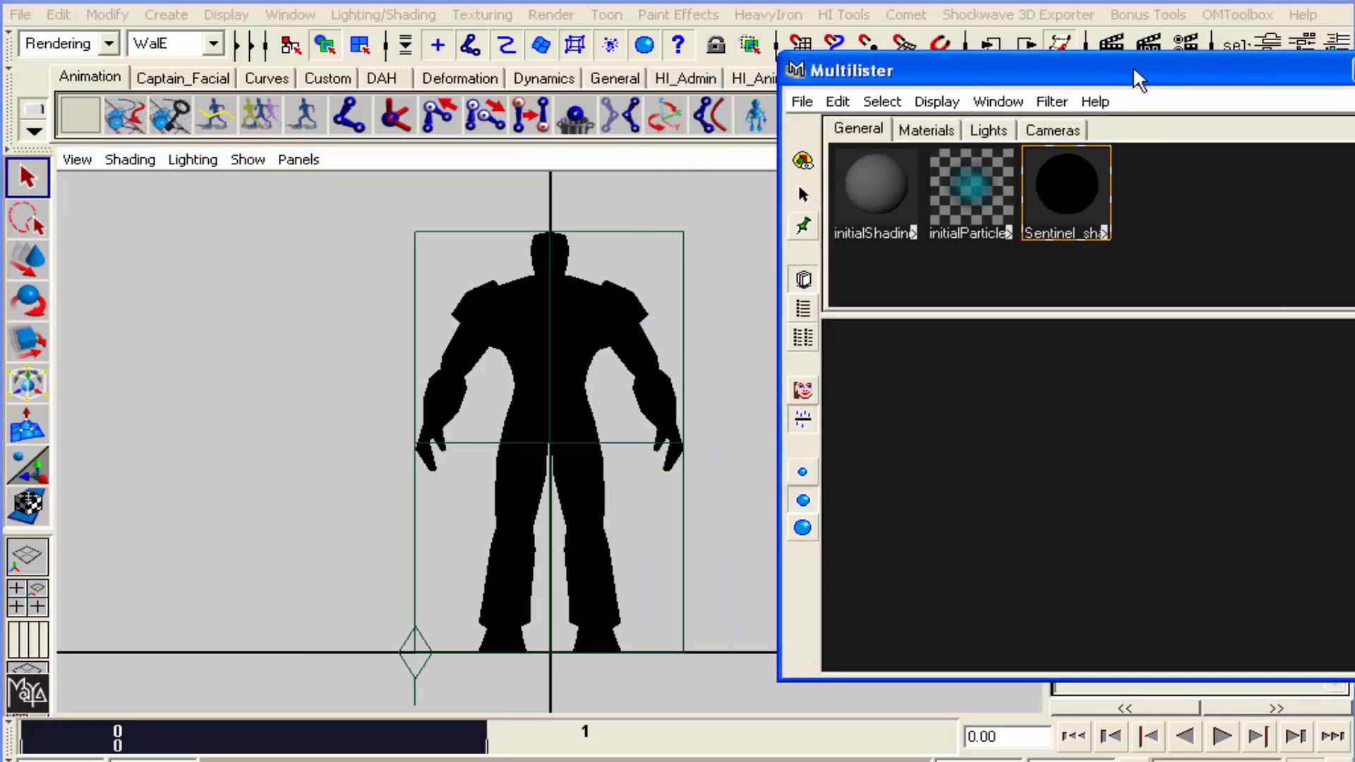
double_click(1077, 193)
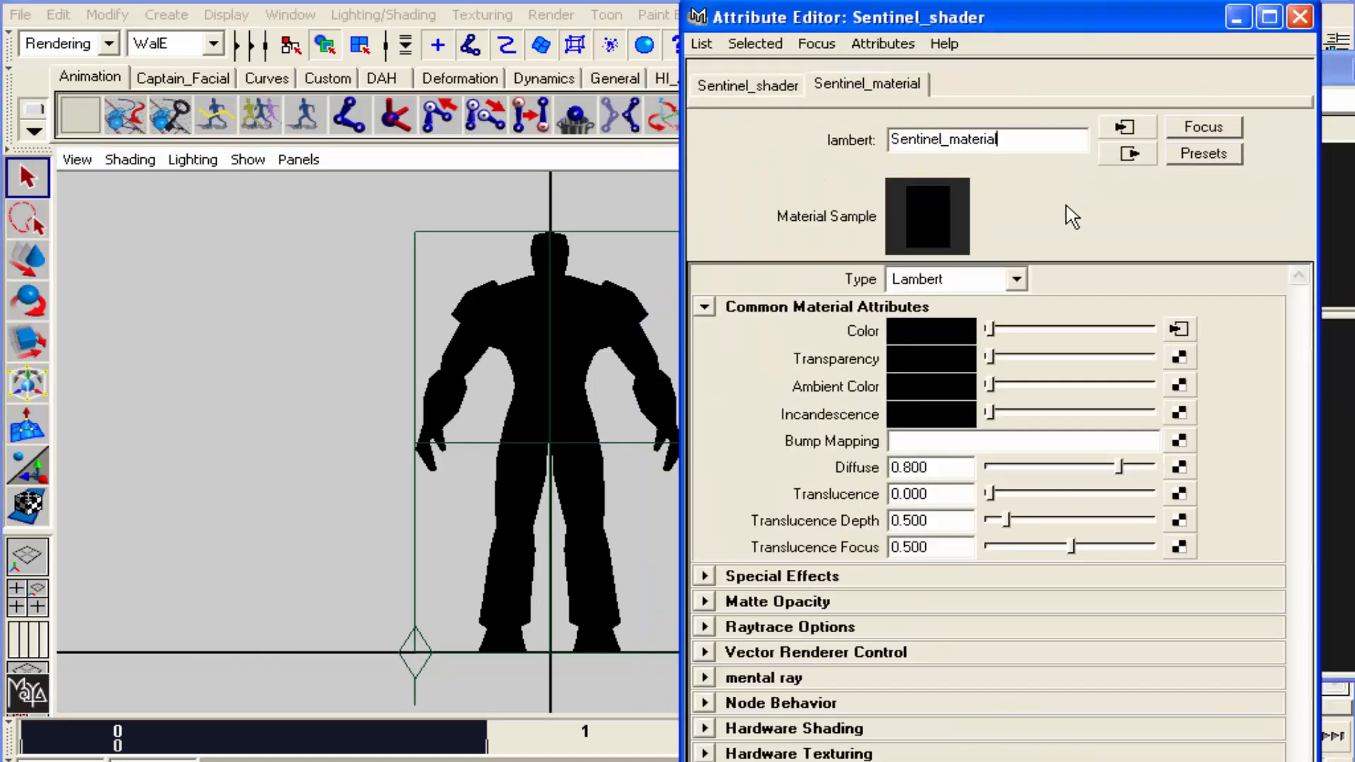
click(1177, 328)
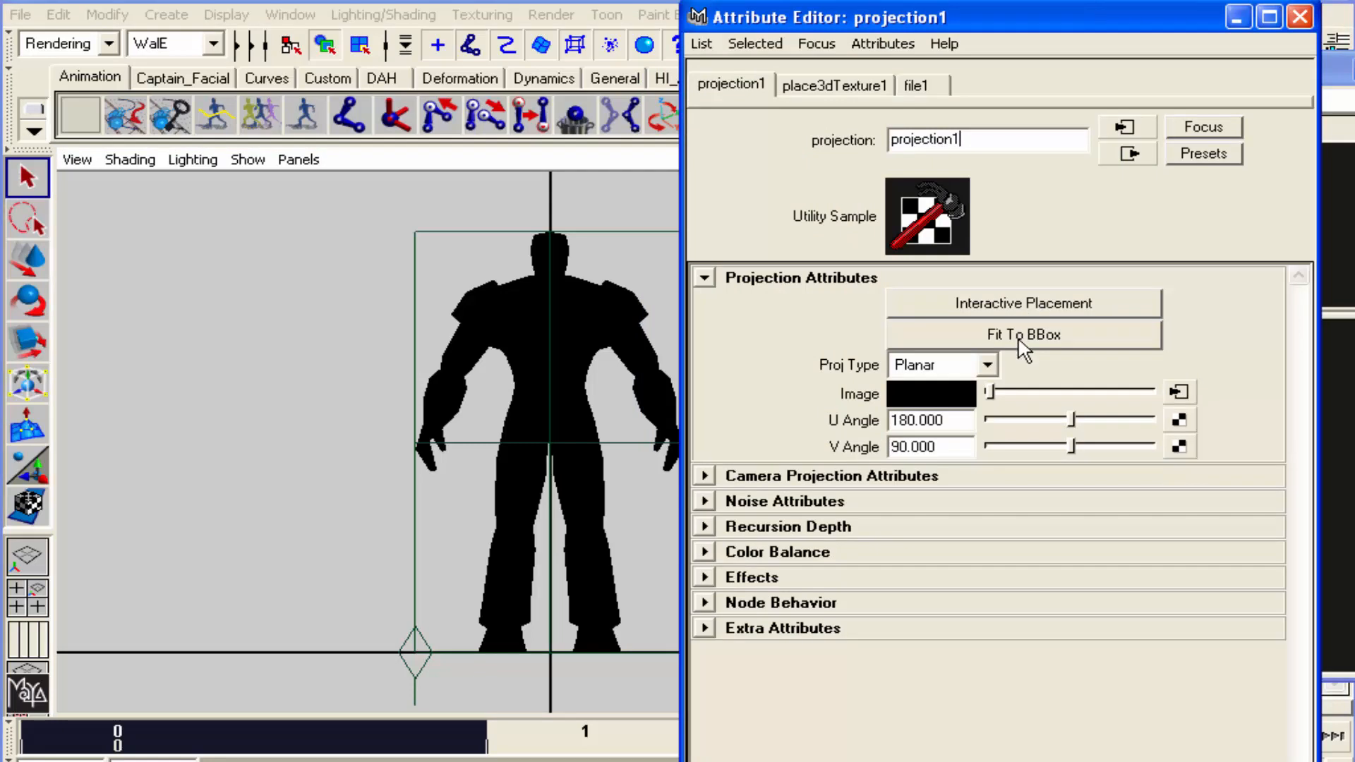
click(624, 317)
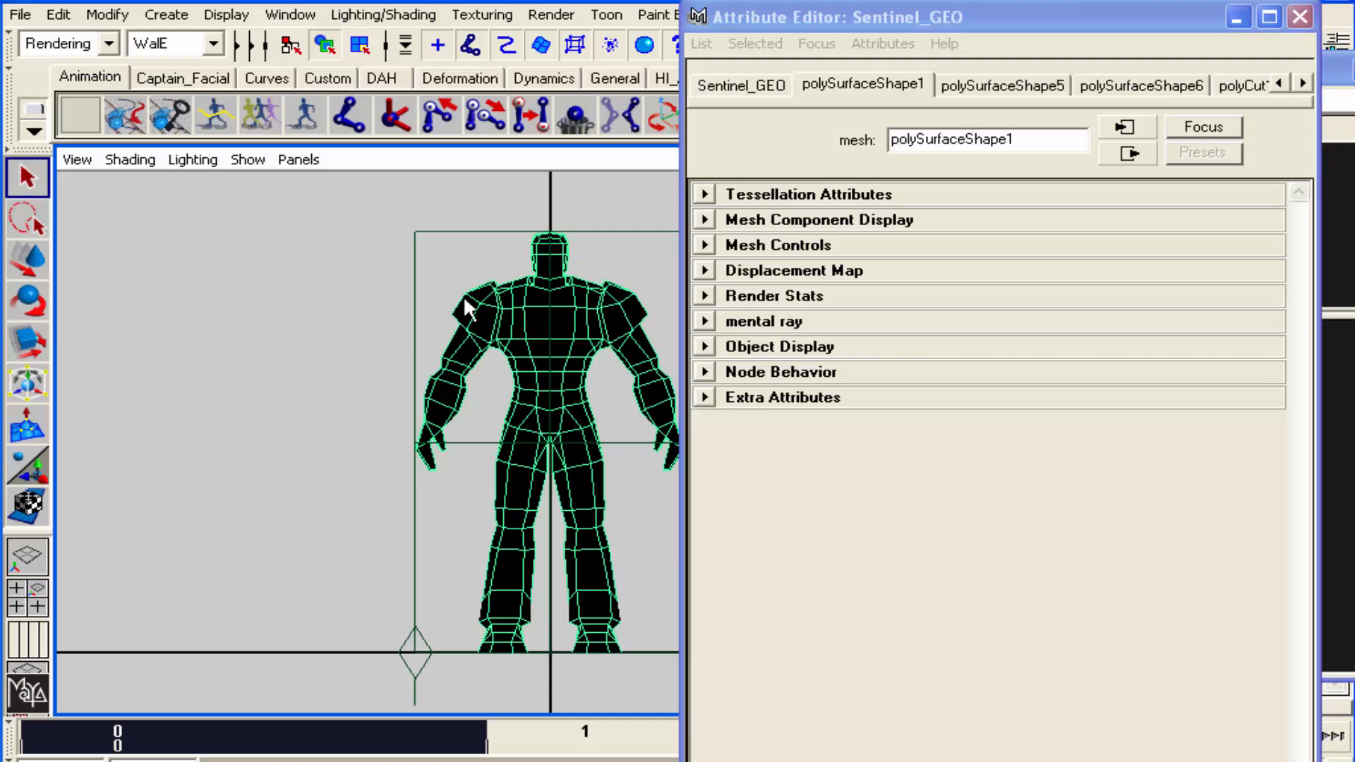
click(1301, 17)
drag(1059, 71, 1276, 0)
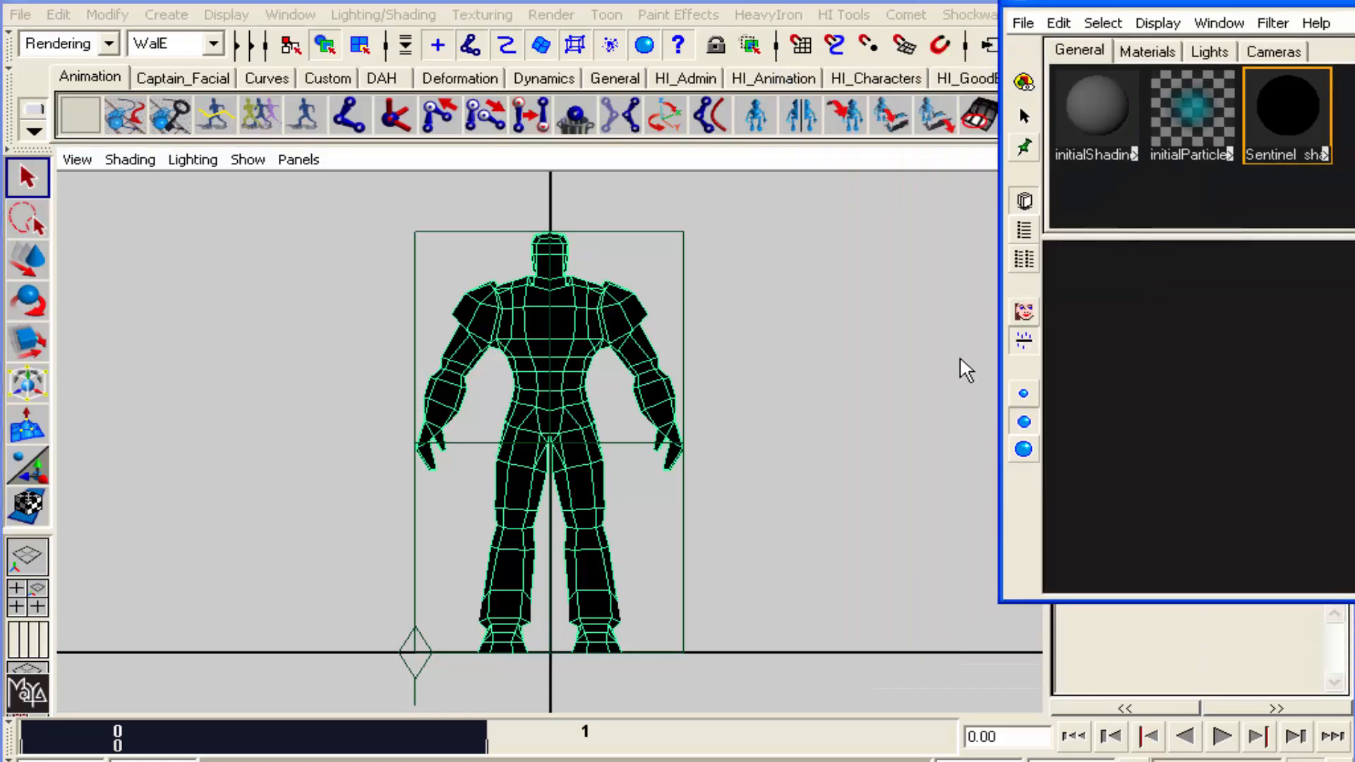
Try scaling the projection placement box horizontally far beyond the robot's hands, and undo the change
click(659, 253)
key(5)
key(e)
key(r)
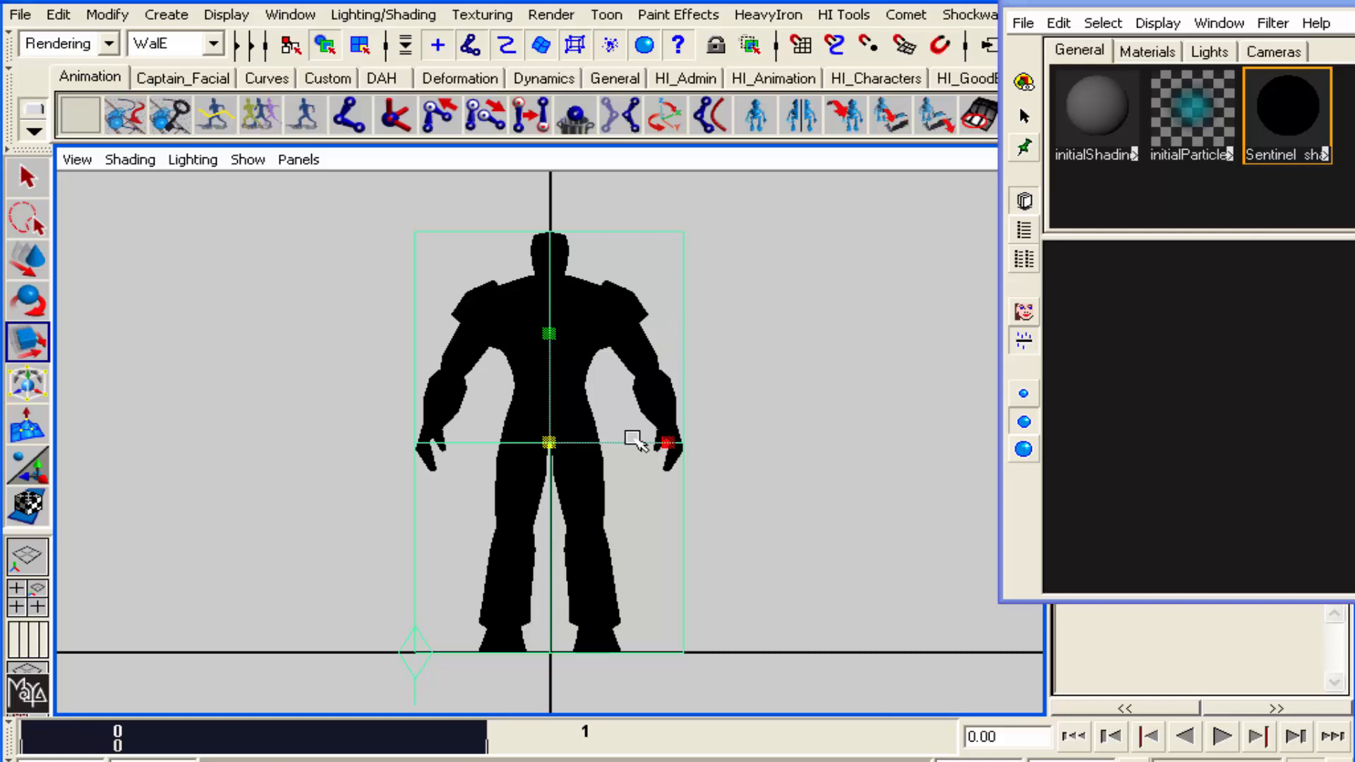
drag(663, 442, 794, 442)
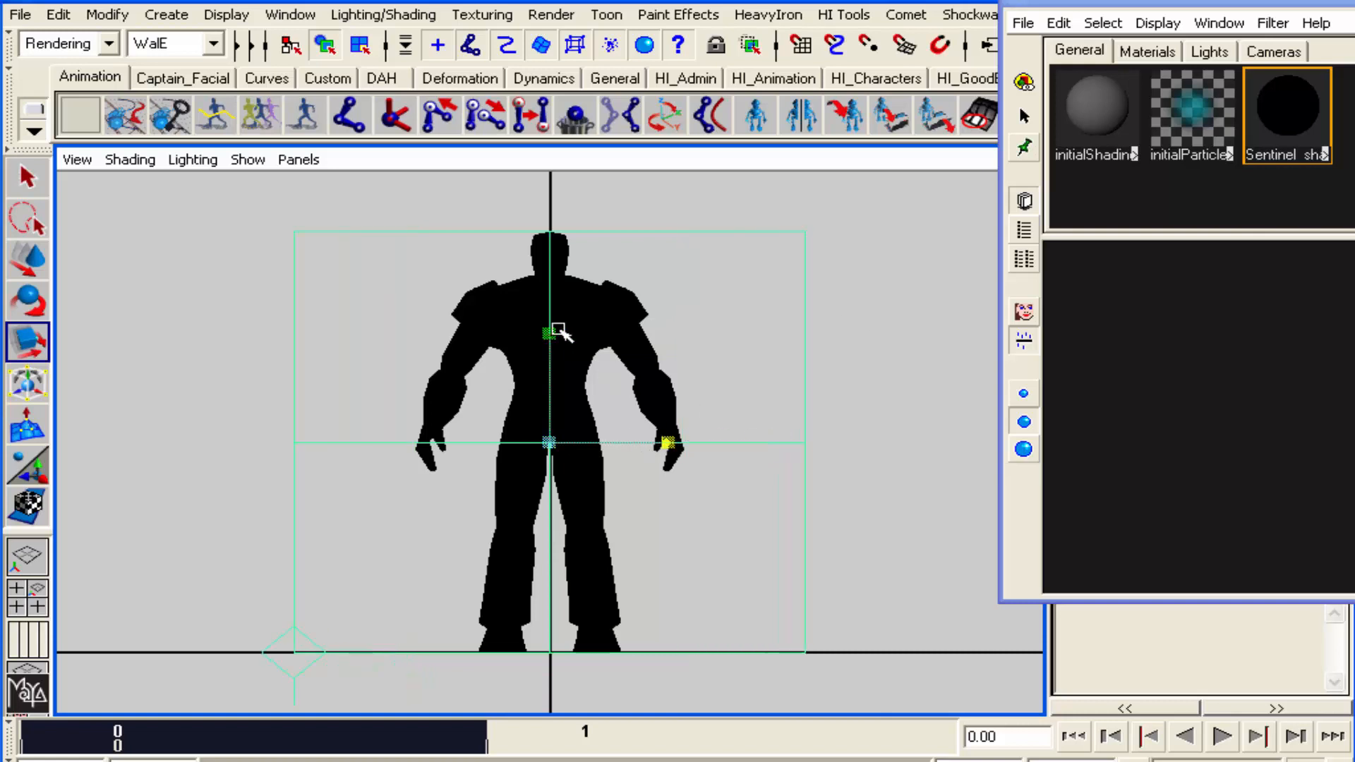
key(ctrl+z)
click(775, 386)
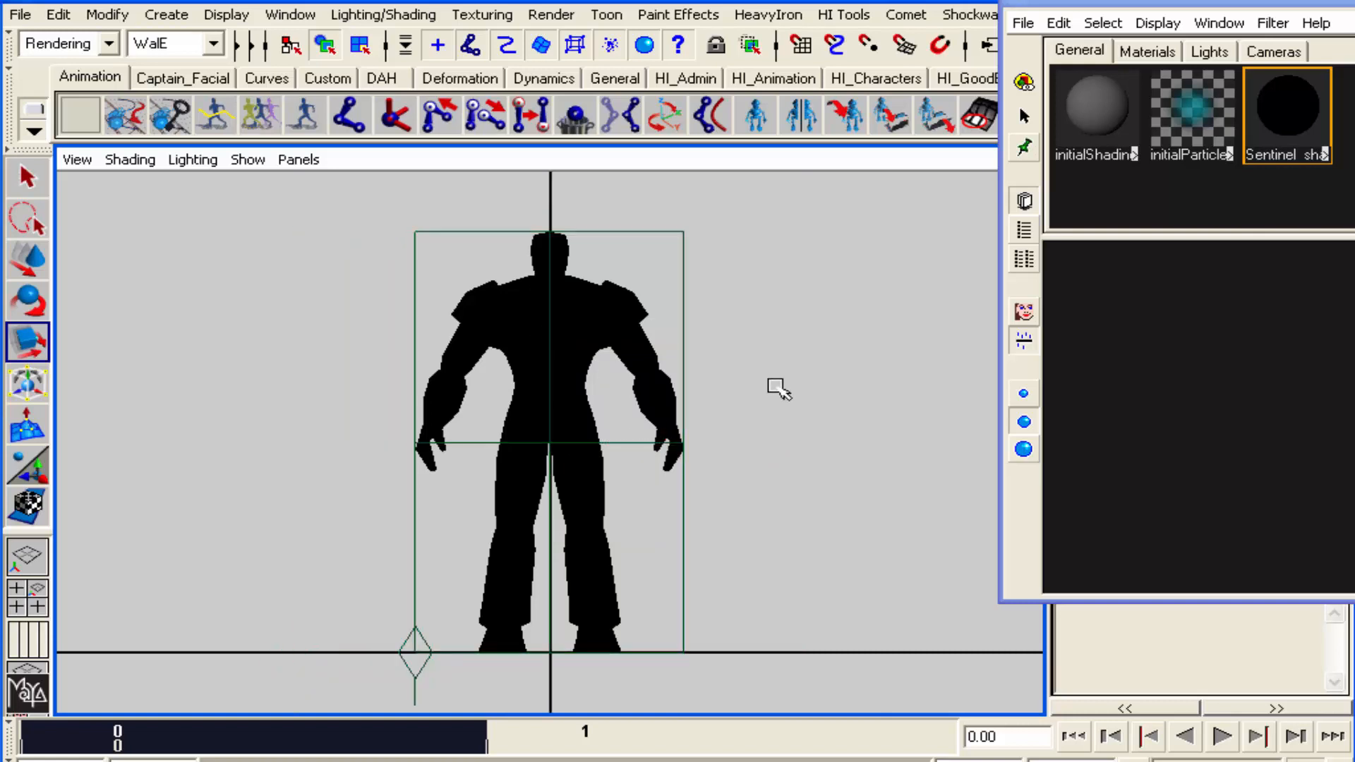
Scale the projection placement box slightly taller and wider, leaving a small margin around the robot's silhouette
click(644, 231)
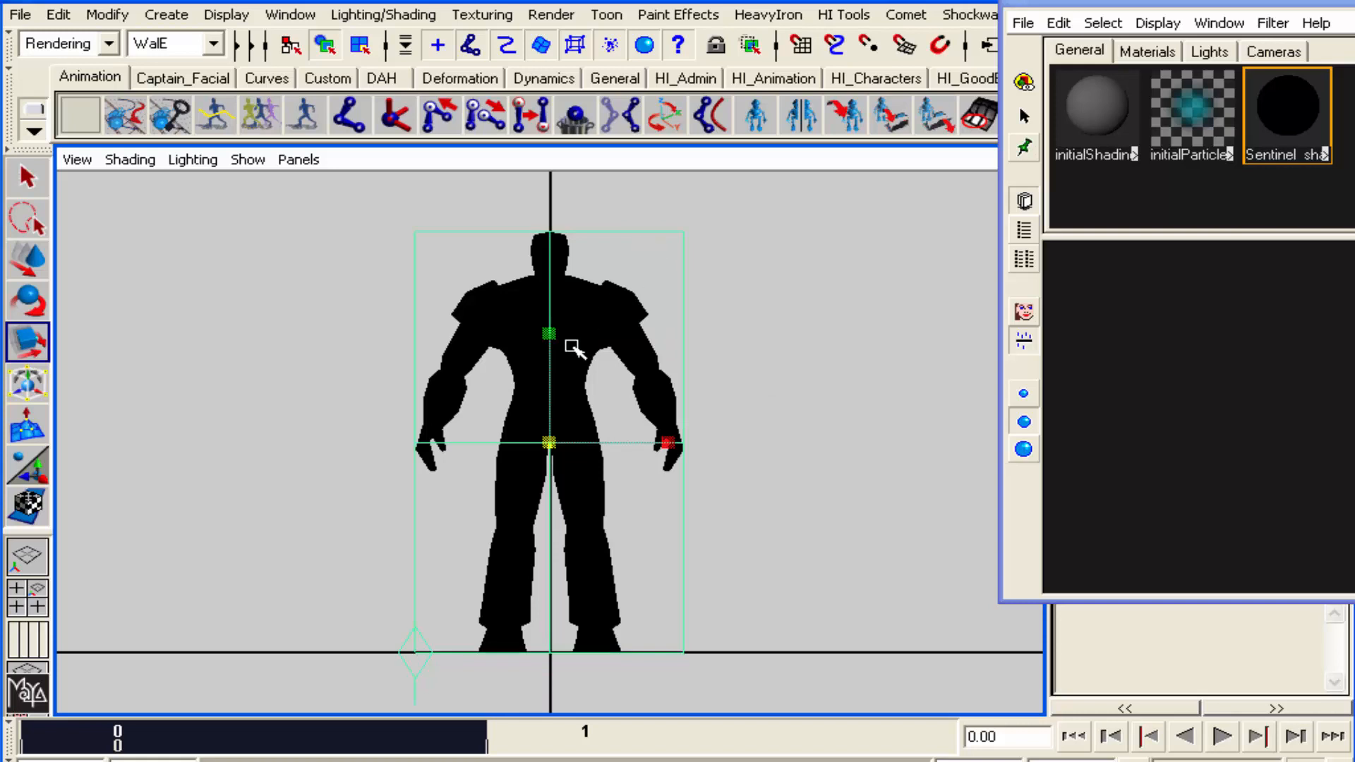
drag(558, 332, 557, 332)
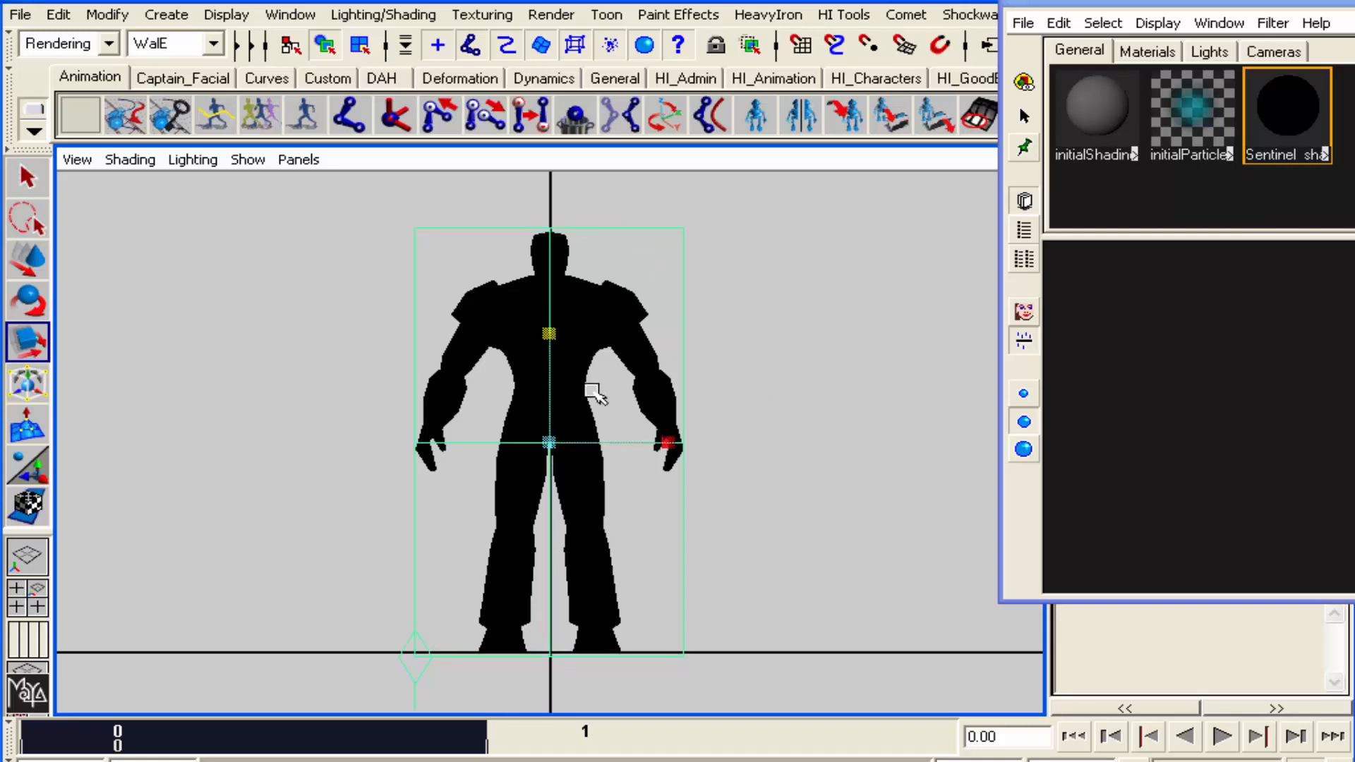
drag(667, 441, 676, 442)
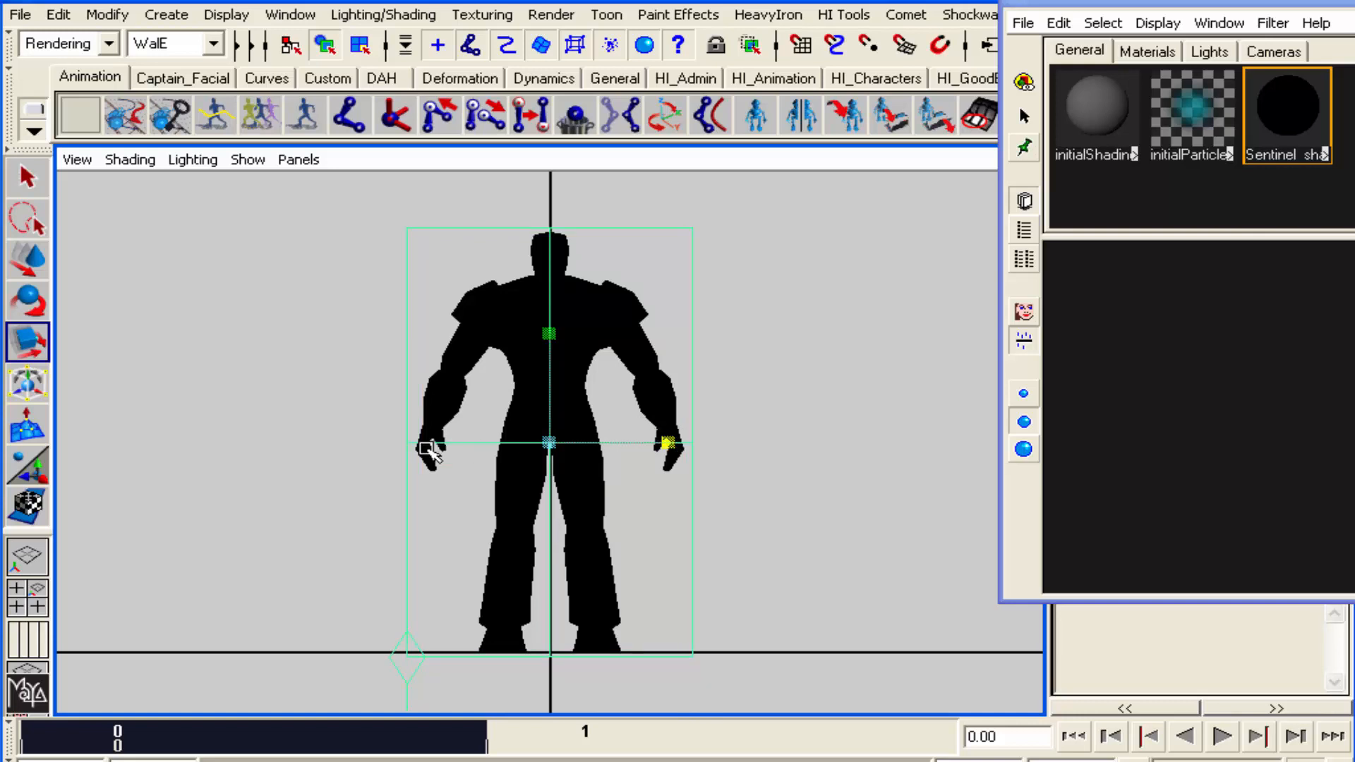
Inspect the margin between the robot's silhouette and the placement box in the front view, from the head down to the hands and feet
alt+right_drag(597, 326, 919, 418)
alt+middle_drag(919, 418, 791, 683)
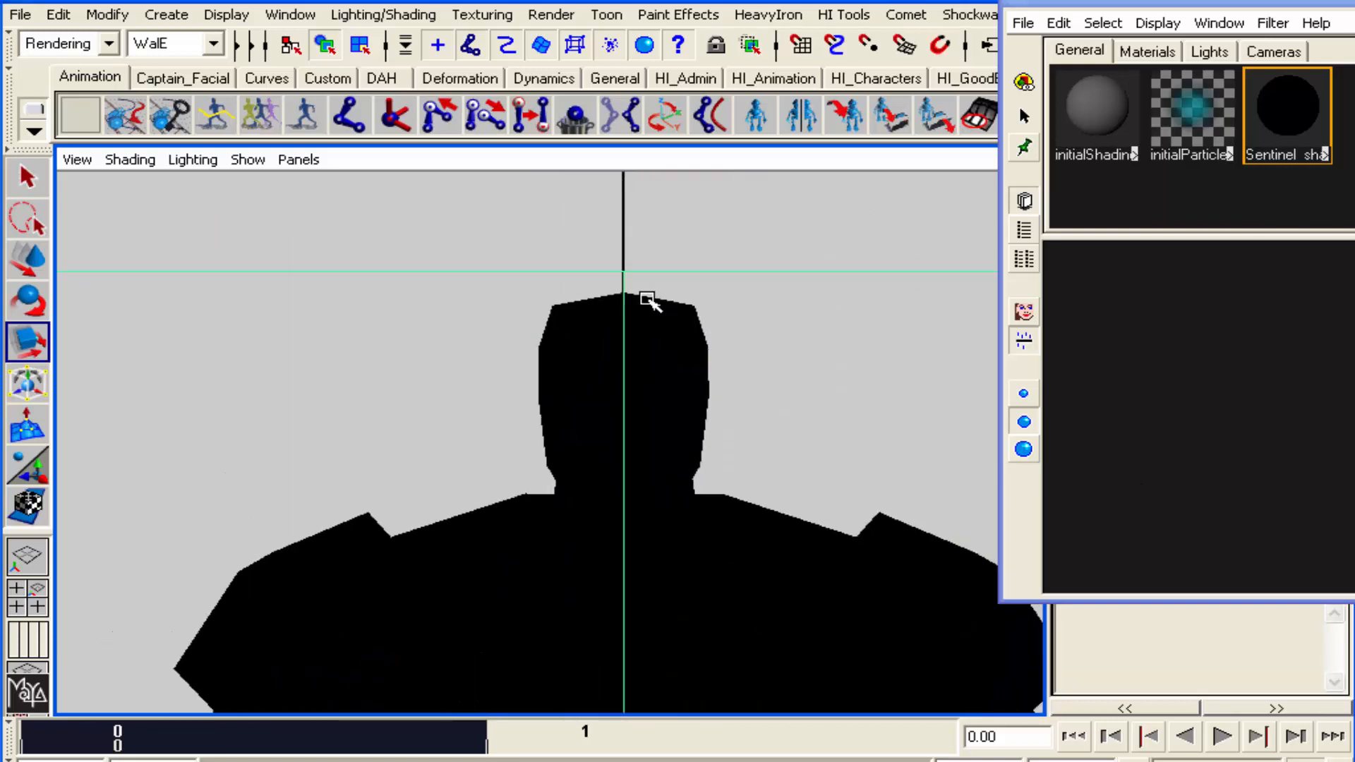
alt+middle_drag(743, 453, 639, 218)
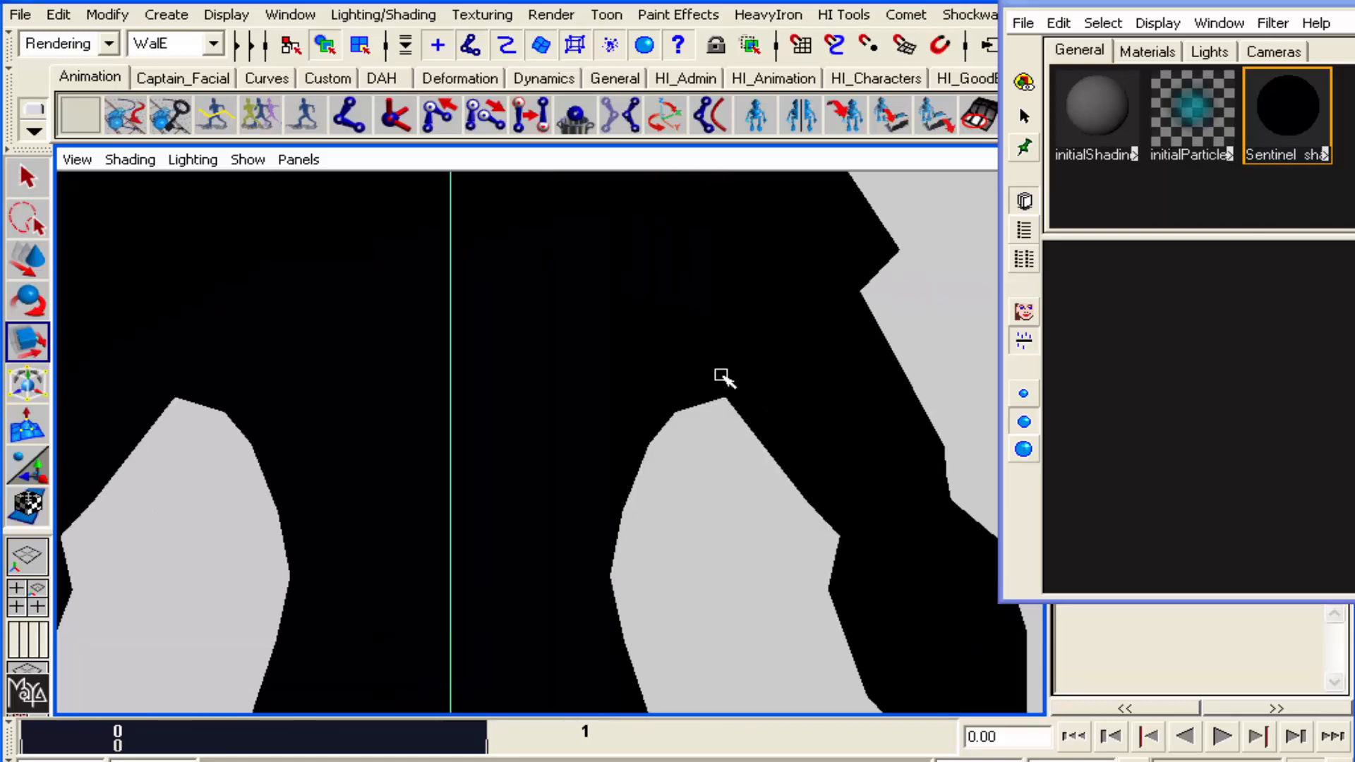
alt+middle_drag(763, 491, 515, 206)
alt+middle_drag(688, 509, 625, 329)
alt+middle_drag(703, 547, 1016, 390)
alt+right_drag(889, 417, 259, 490)
alt+right_drag(543, 461, 450, 491)
alt+middle_drag(451, 490, 451, 483)
alt+right_drag(573, 449, 442, 429)
alt+middle_drag(486, 393, 476, 460)
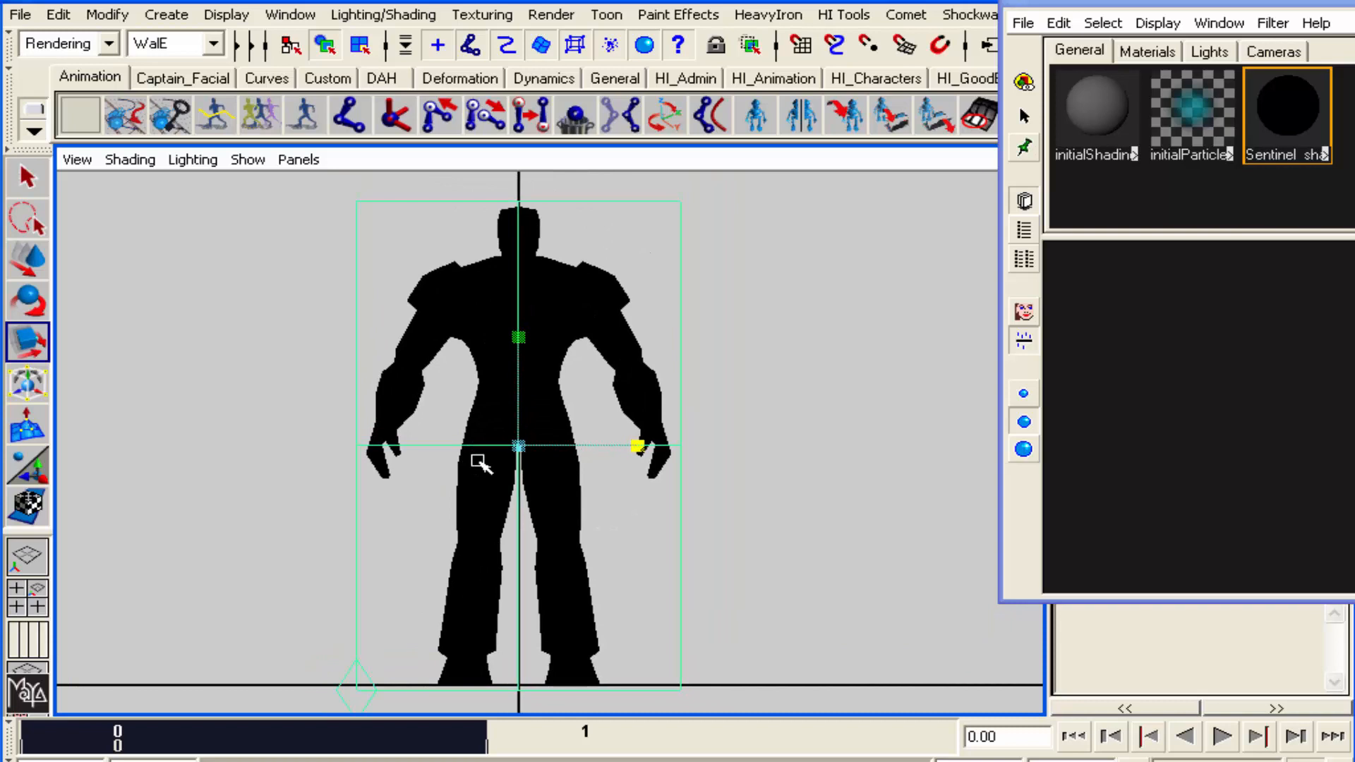
click(794, 510)
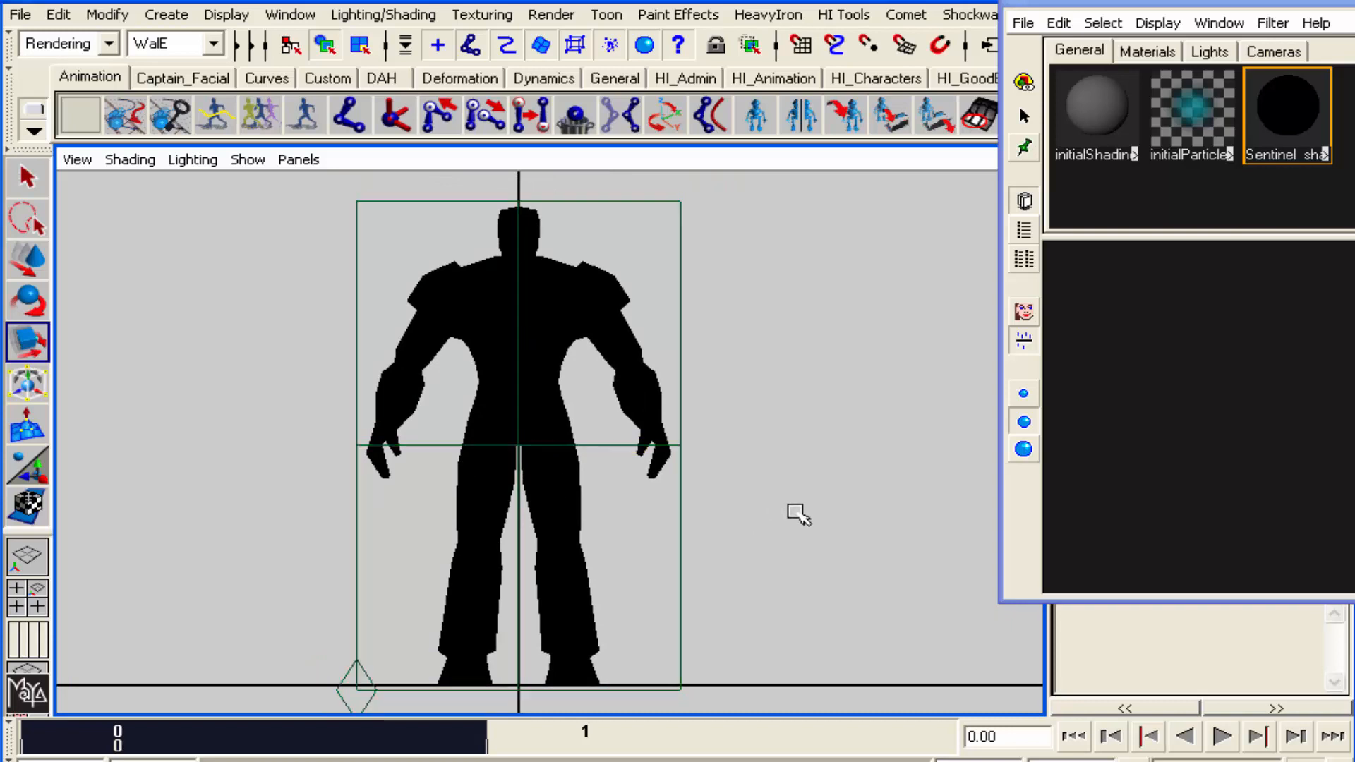
Undo the placement box scaling and its earlier fit to the mesh's bounding box
click(692, 296)
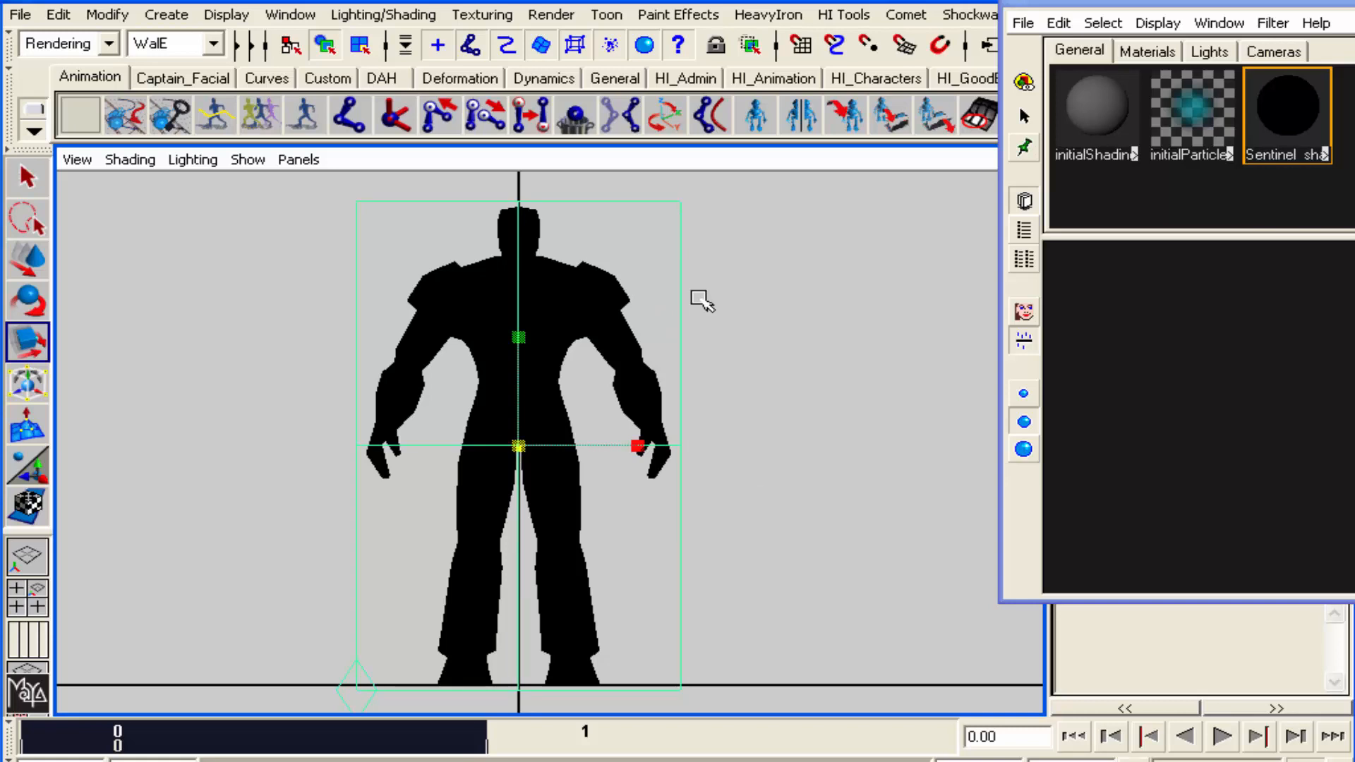
key(z)
key(z)
key(z)
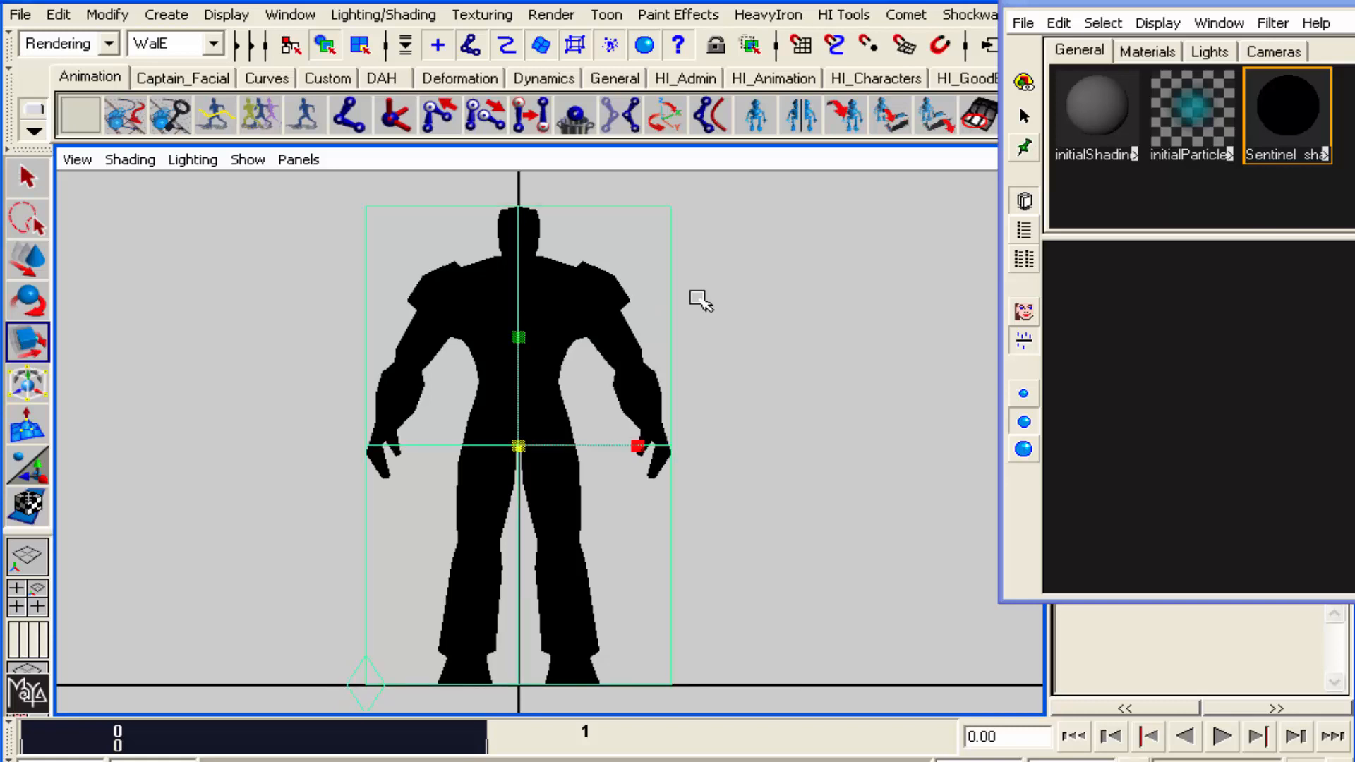
key(z)
key(z)
key(z)
key(z)
key(z)
key(z)
key(z)
click(518, 674)
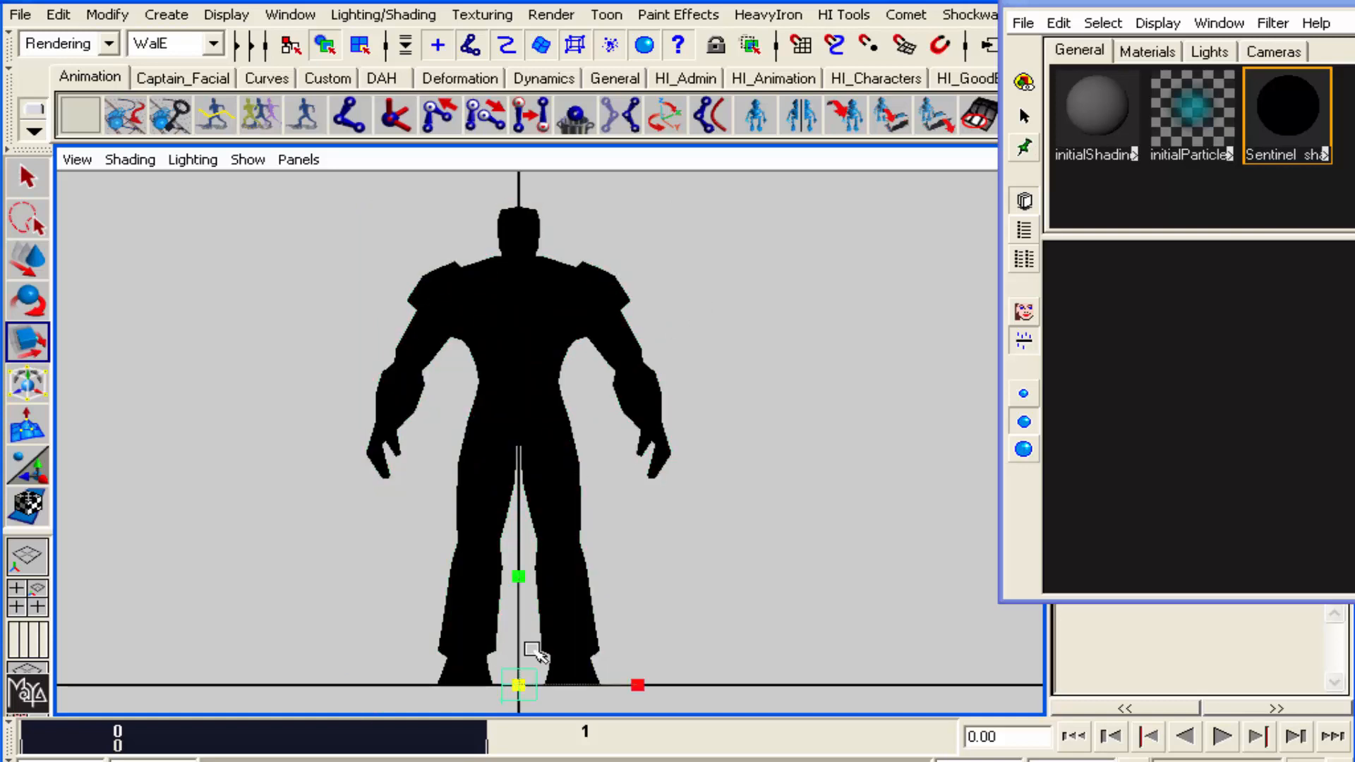
Close the Multilister and check the texture placement node's transform values with the Move tool active
alt+middle_drag(634, 605, 632, 548)
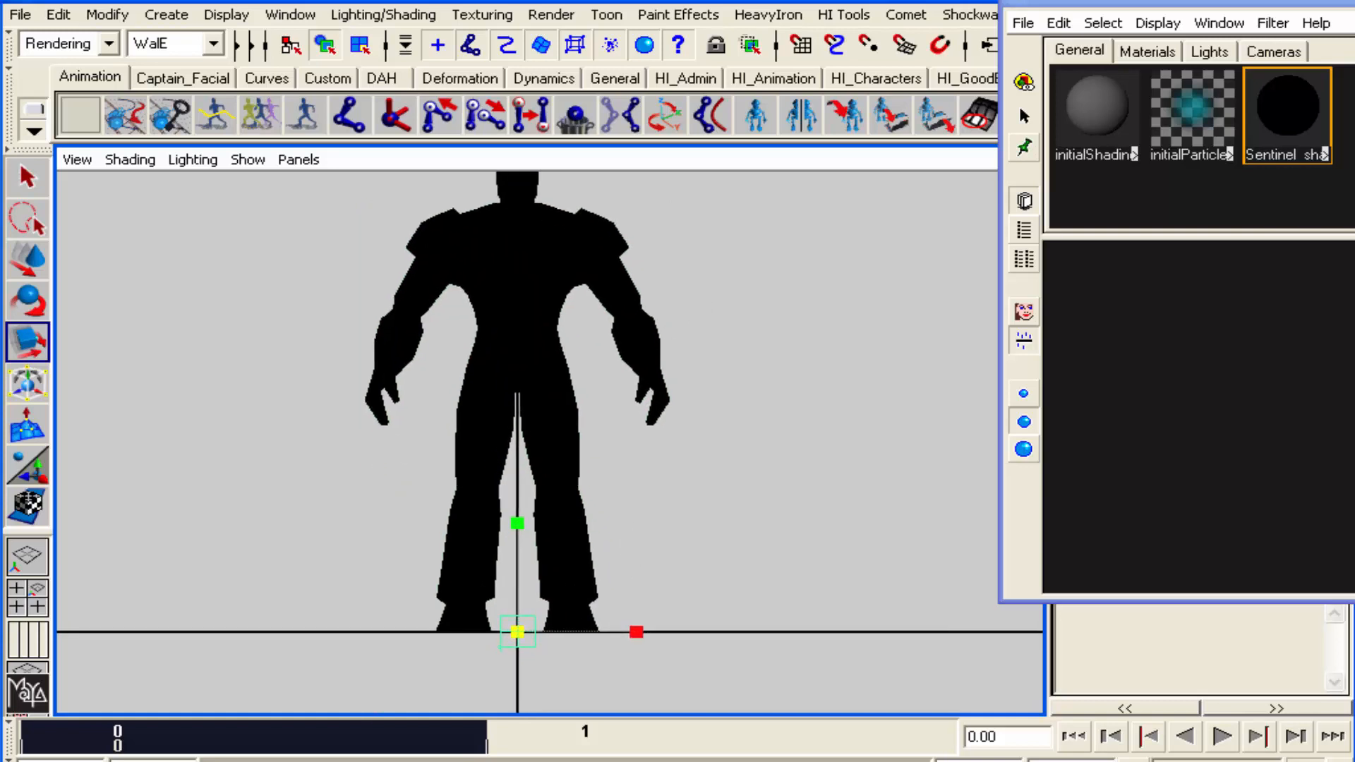
drag(1303, 0, 1184, 47)
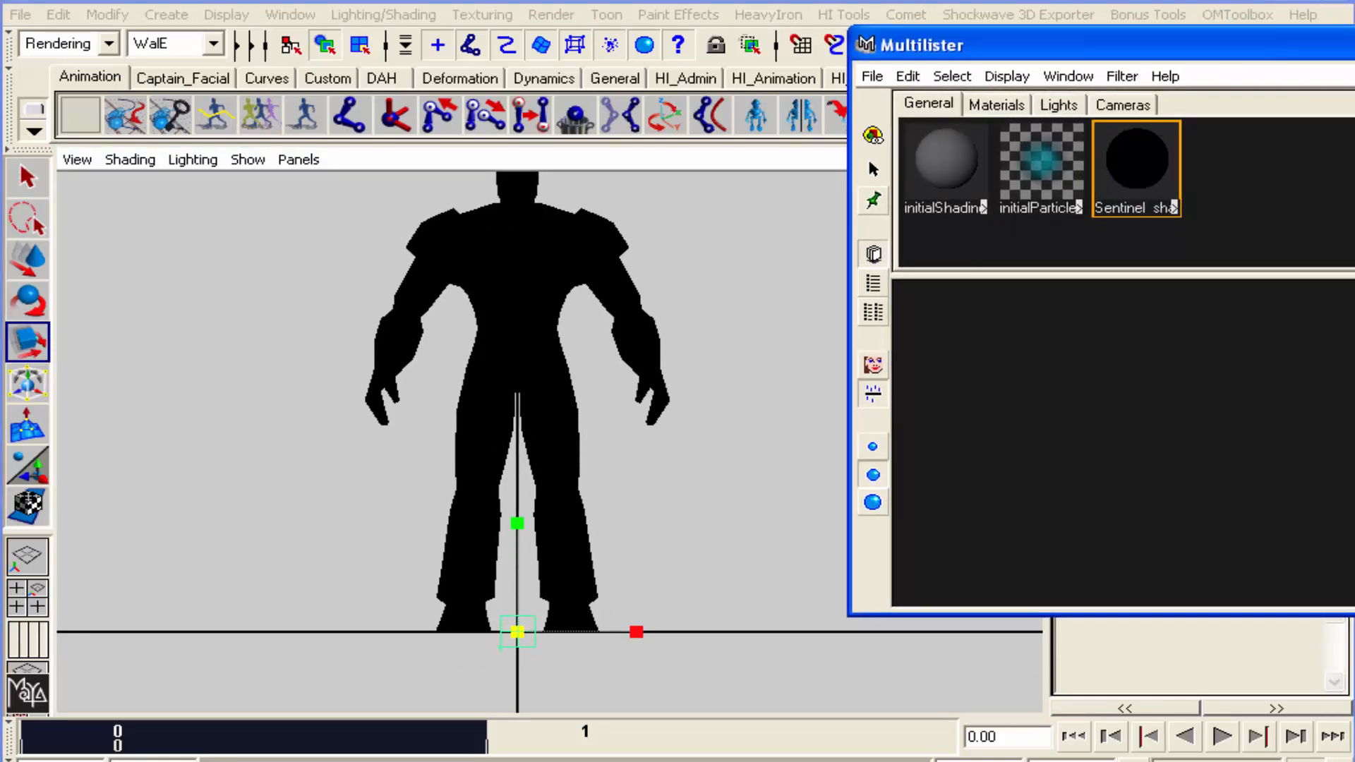
click(1352, 45)
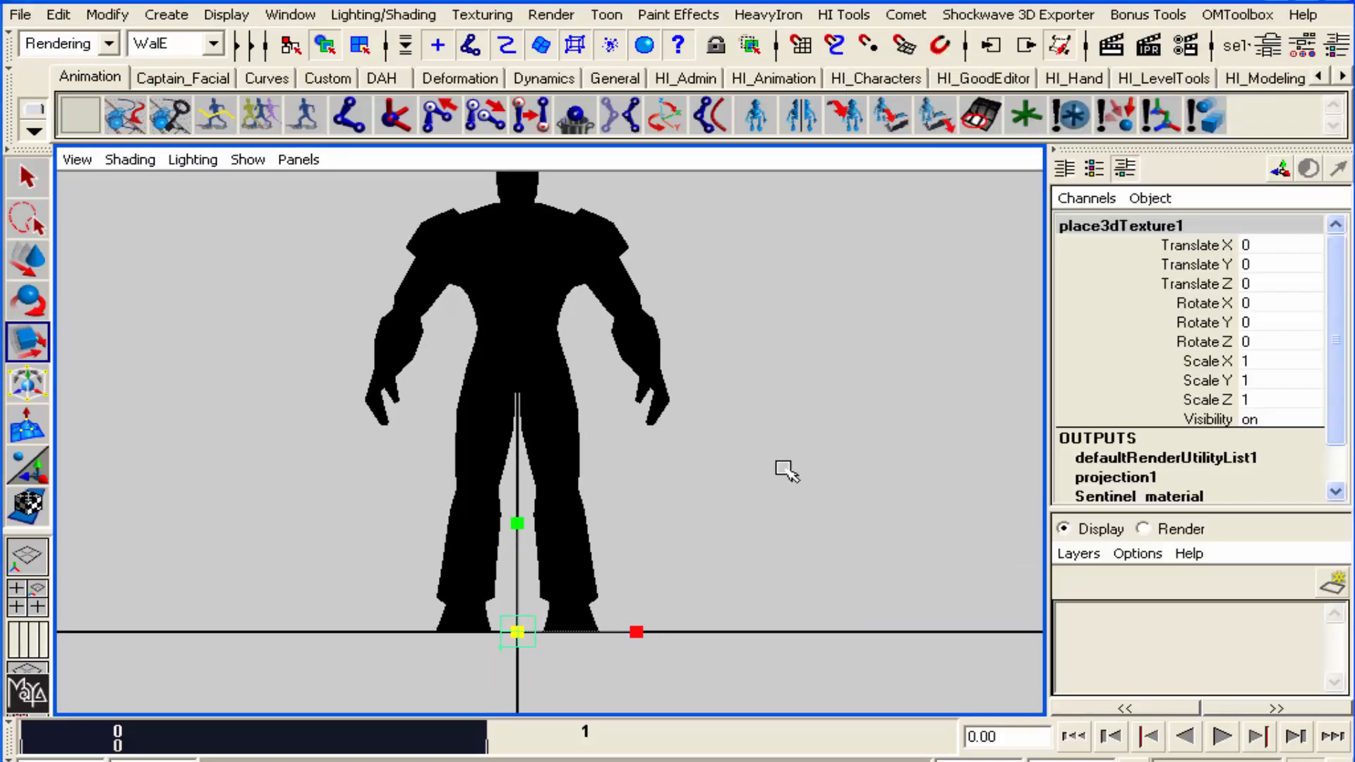
key(w)
click(1269, 262)
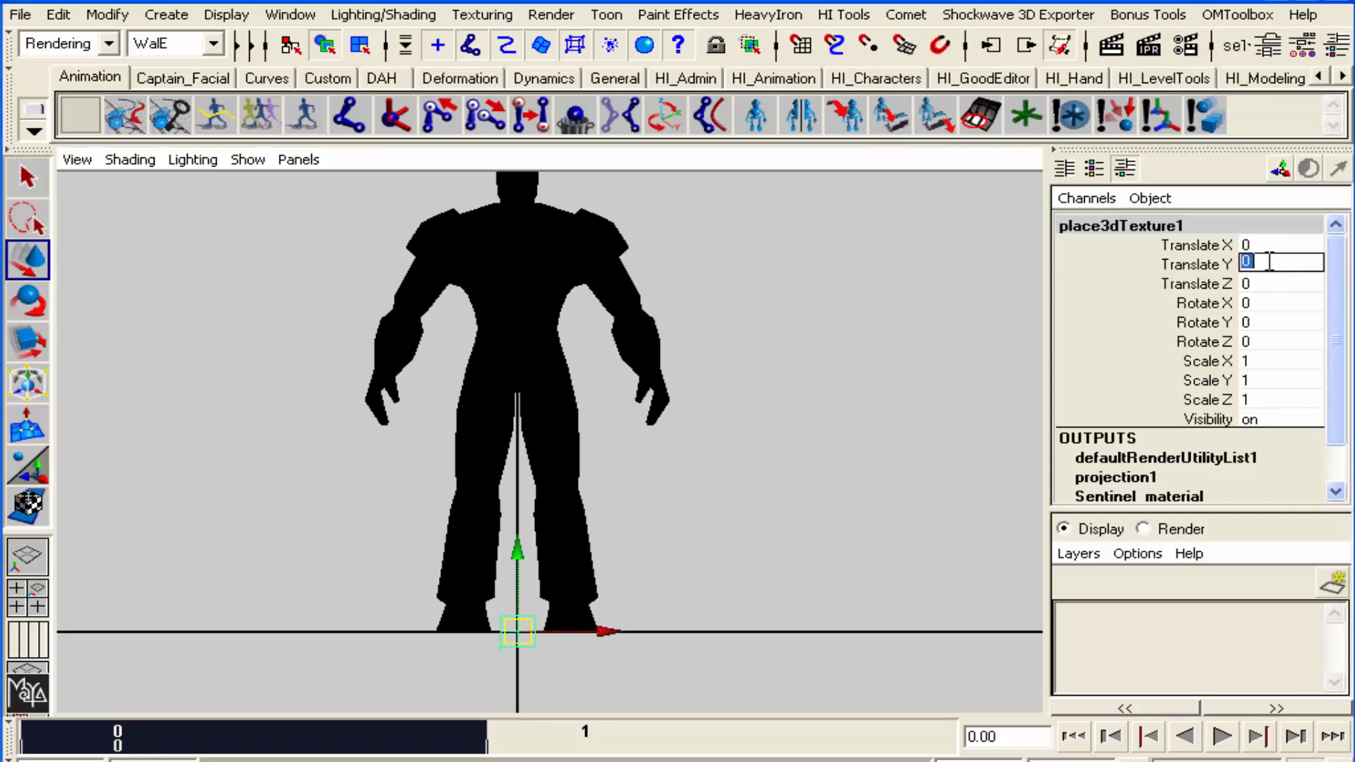
click(984, 464)
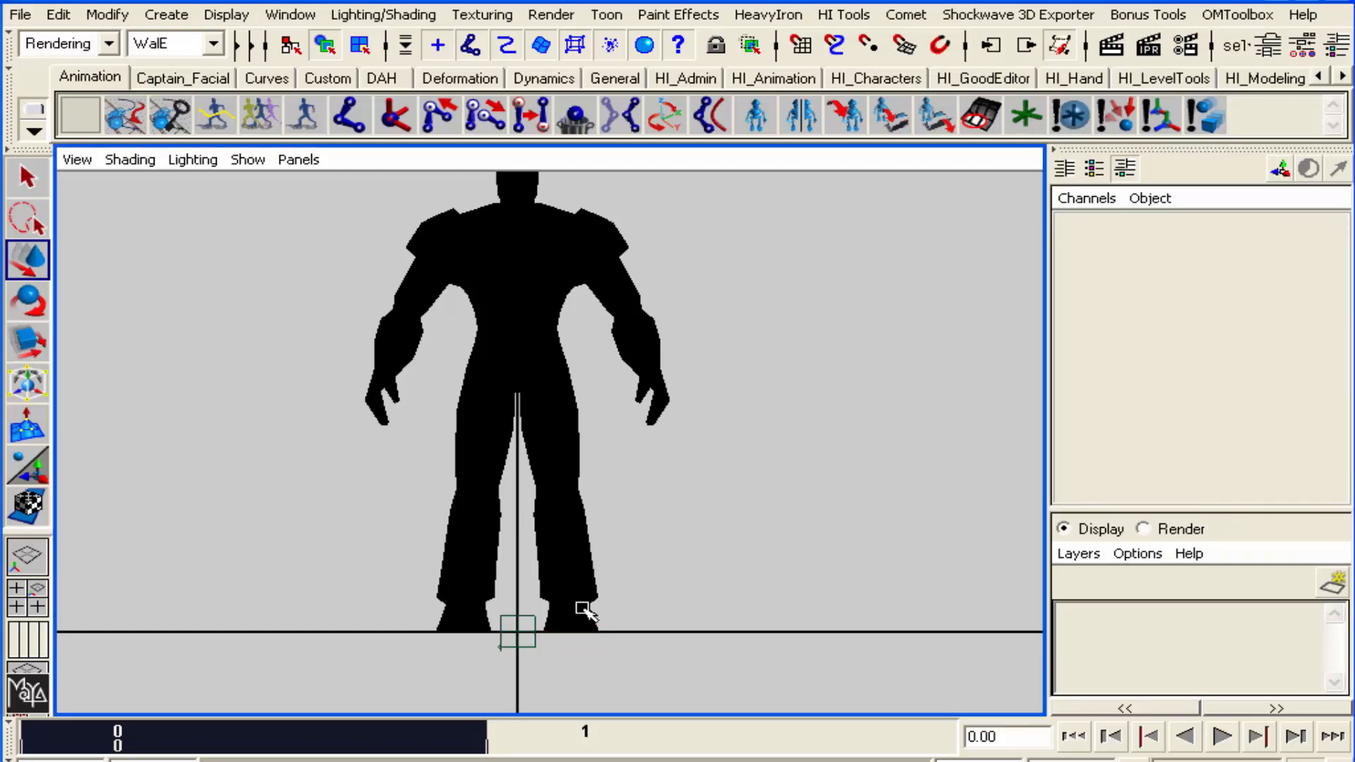
Rename the place3dTexture1 node to Sentinel_3DCube in the Outliner
click(518, 616)
click(657, 551)
key(o)
drag(611, 246, 920, 83)
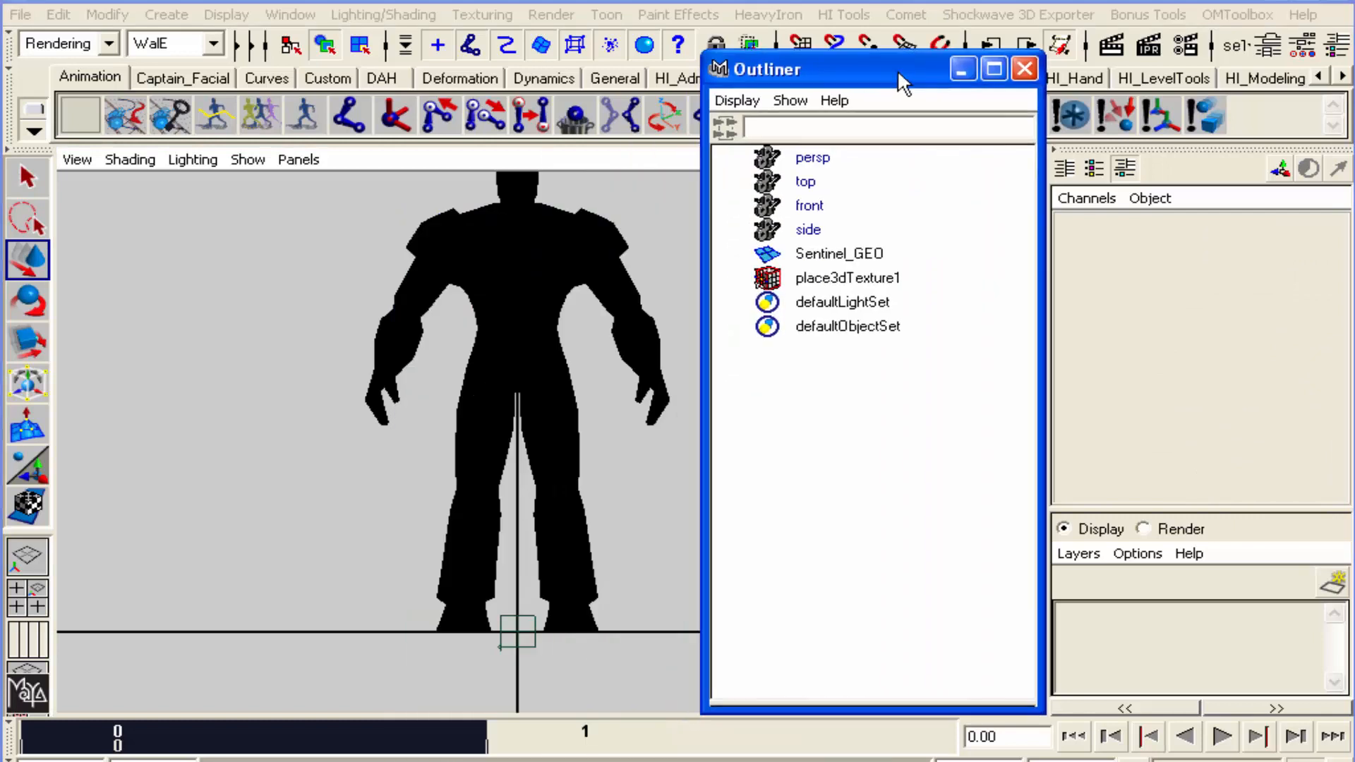
click(856, 277)
double_click(858, 277)
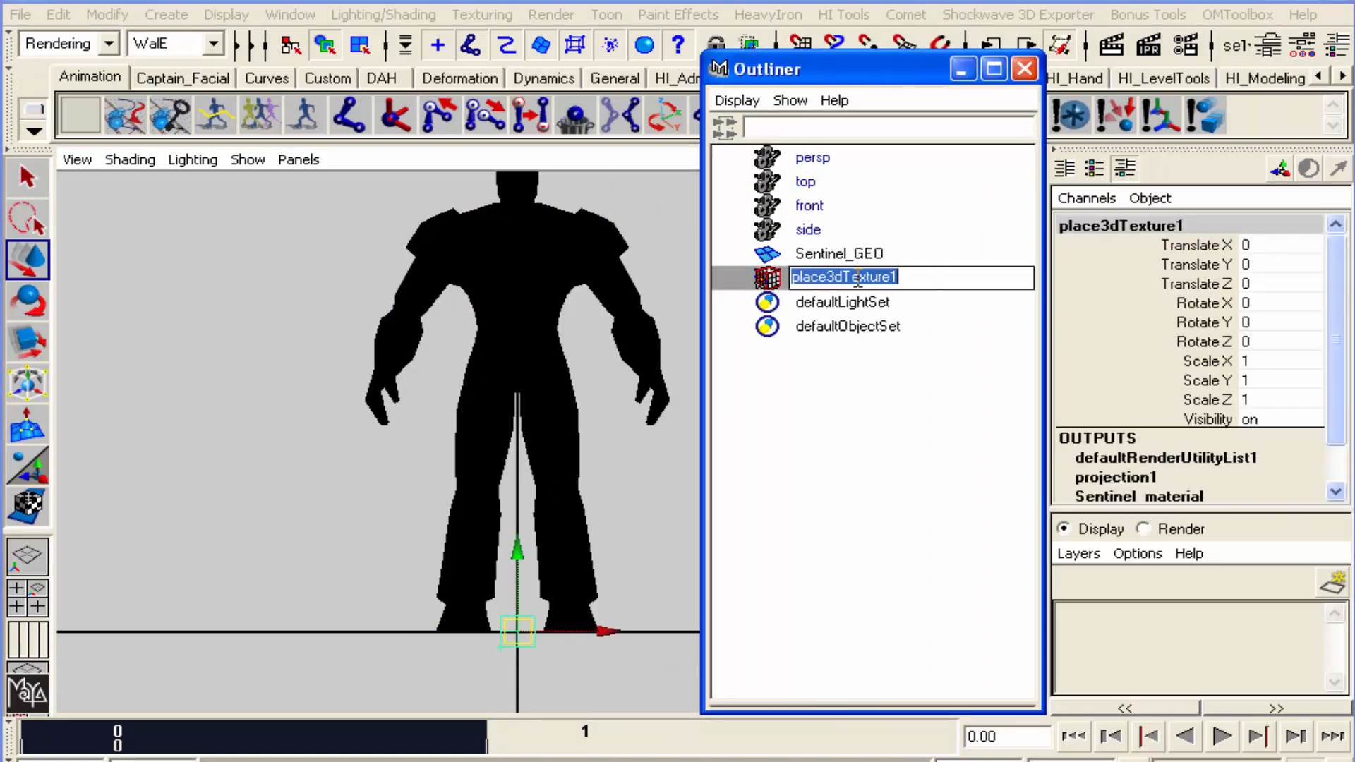
text(Sentinel_3DCube)
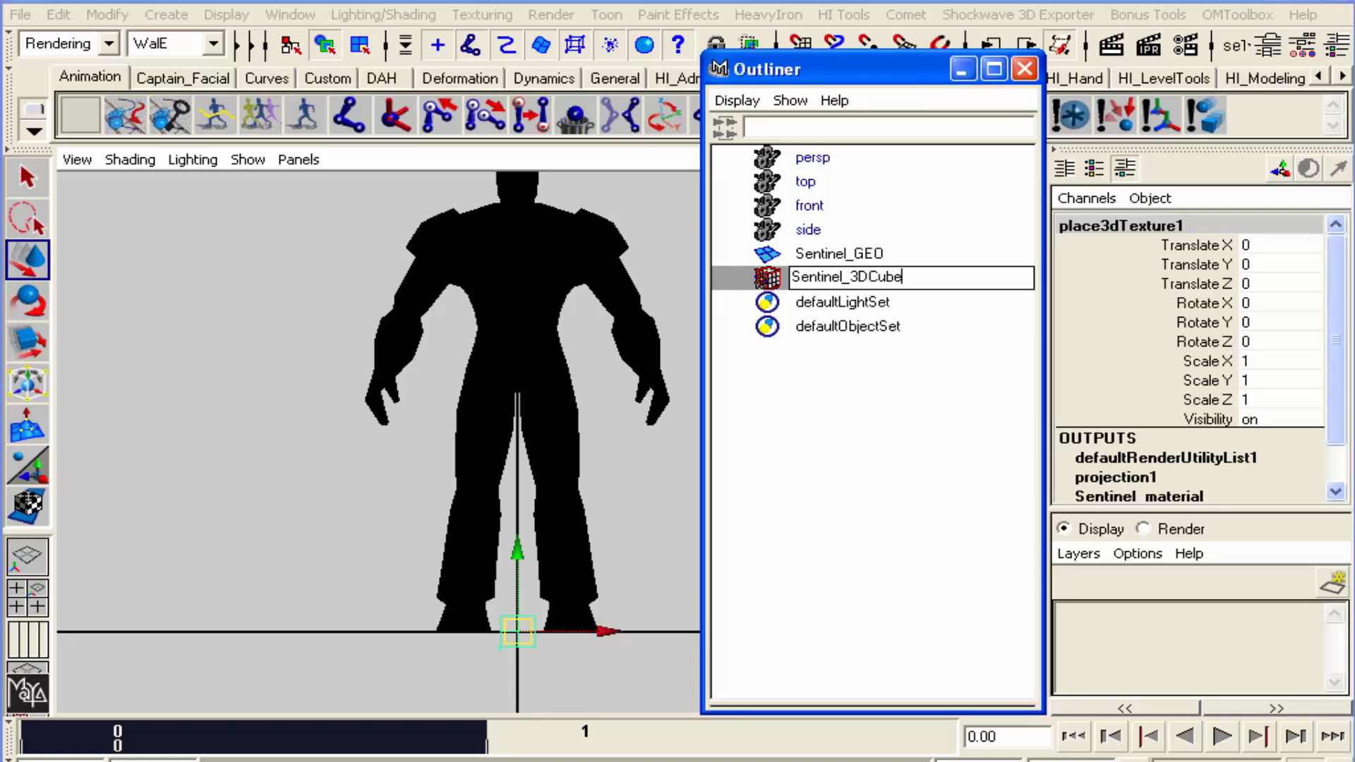
key(Return)
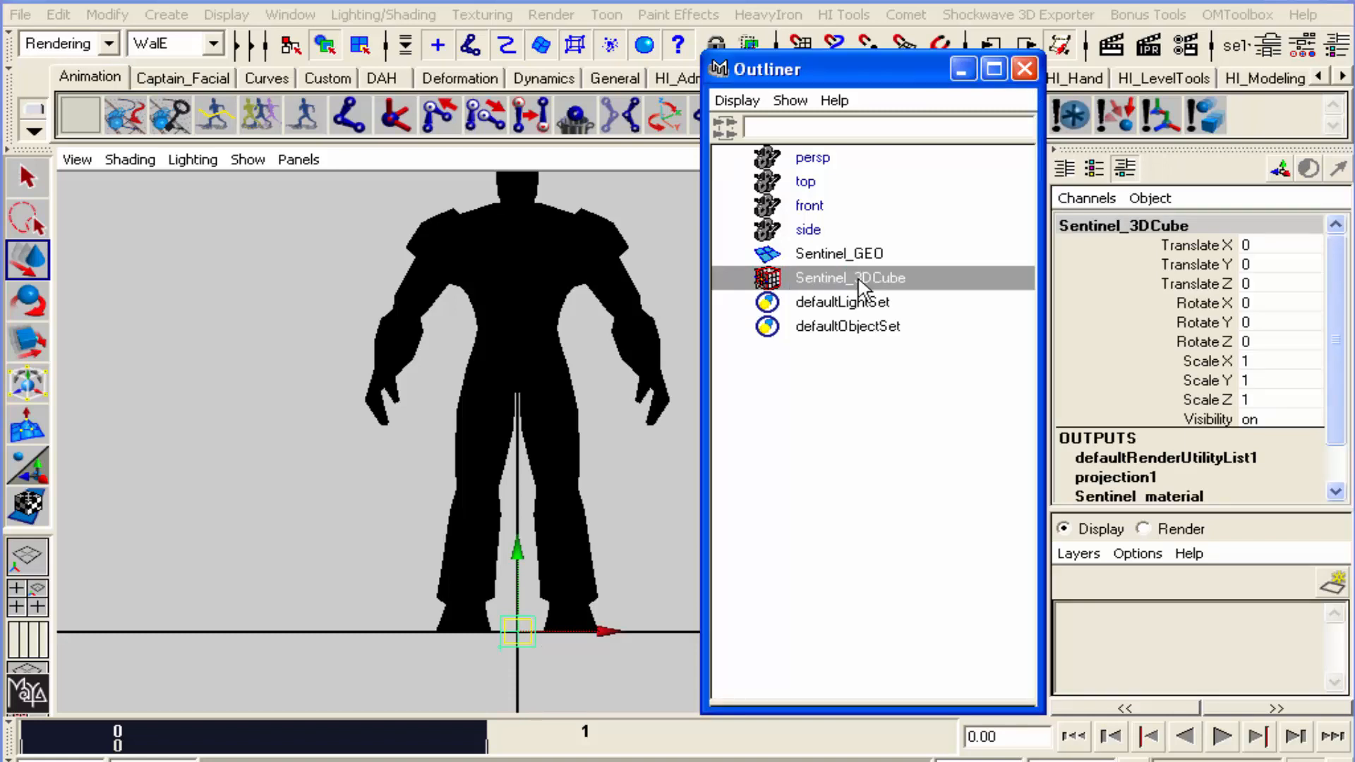
click(1025, 68)
click(938, 389)
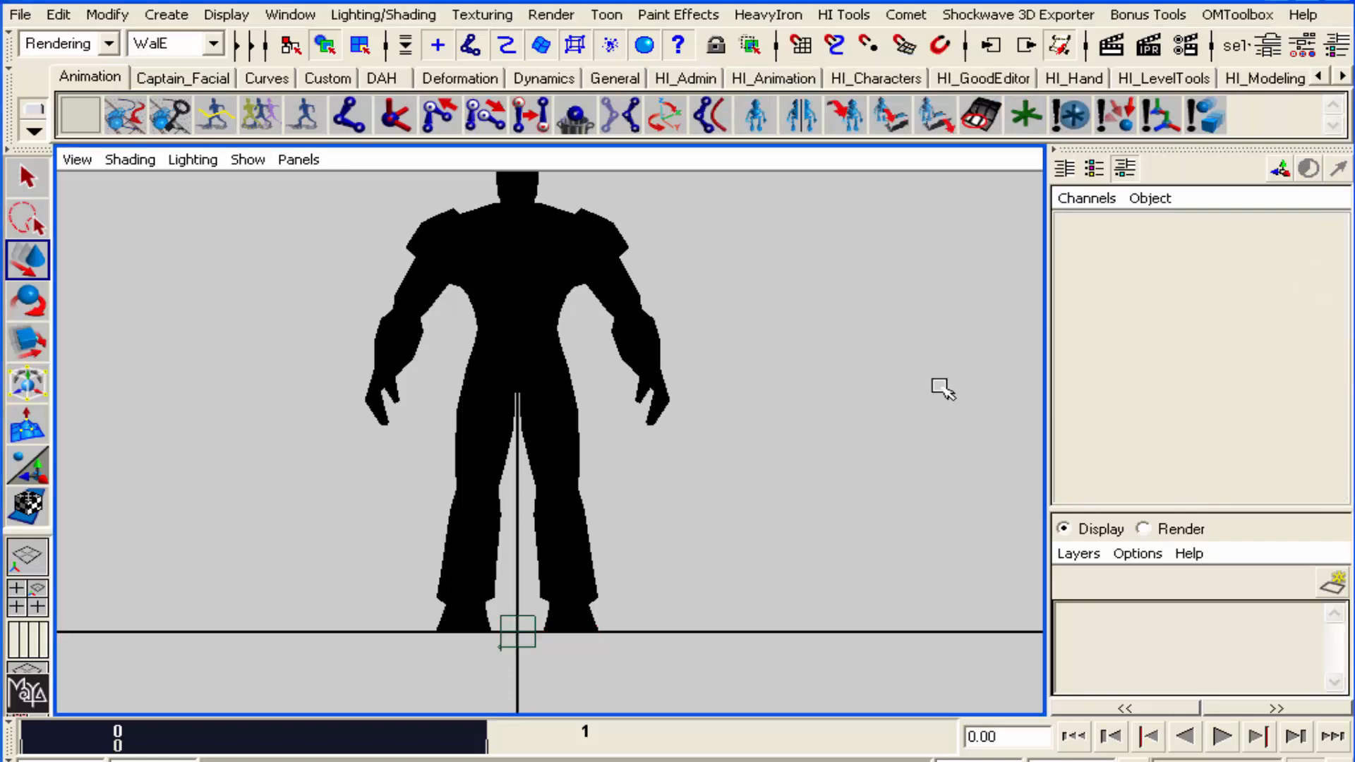
Rename the projection1 node feeding Sentinel_material's color to Sentinel_Hammer
click(533, 628)
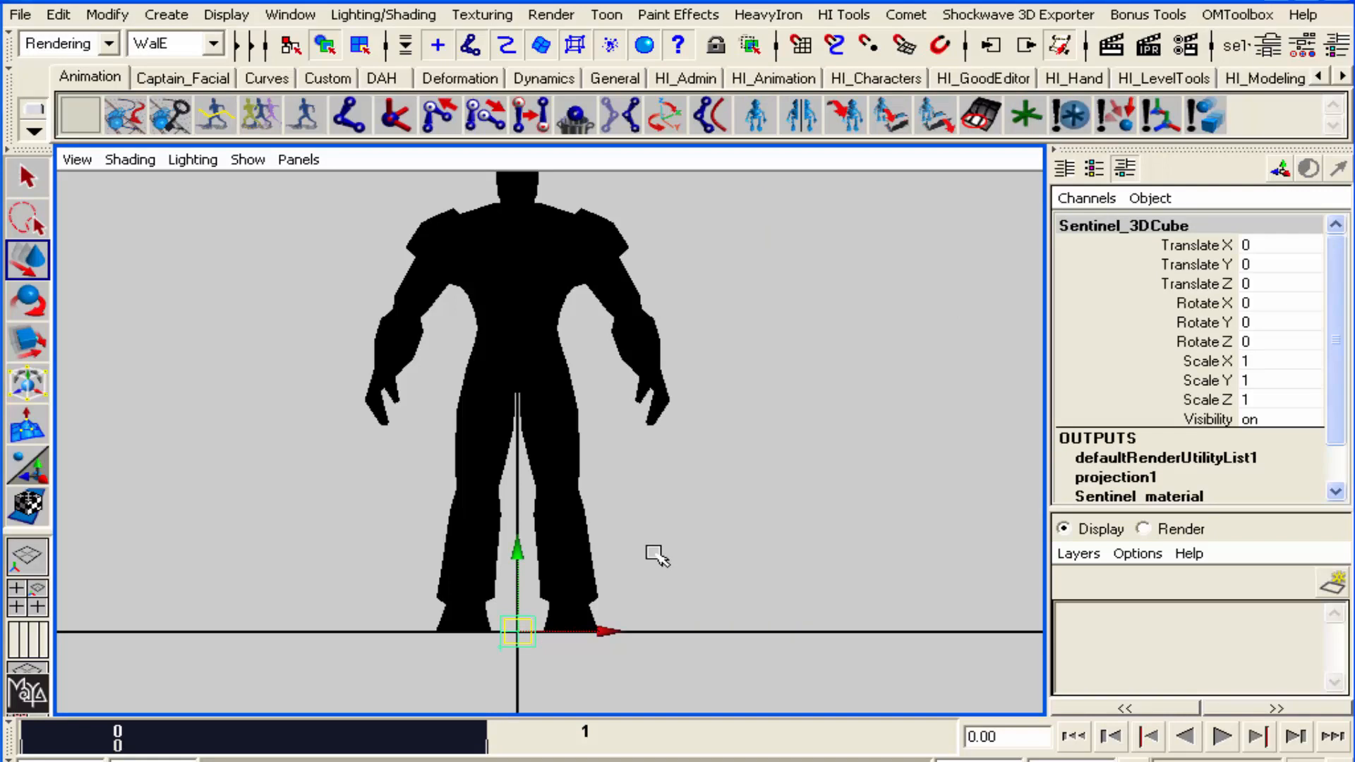
key(shift+m)
double_click(1139, 164)
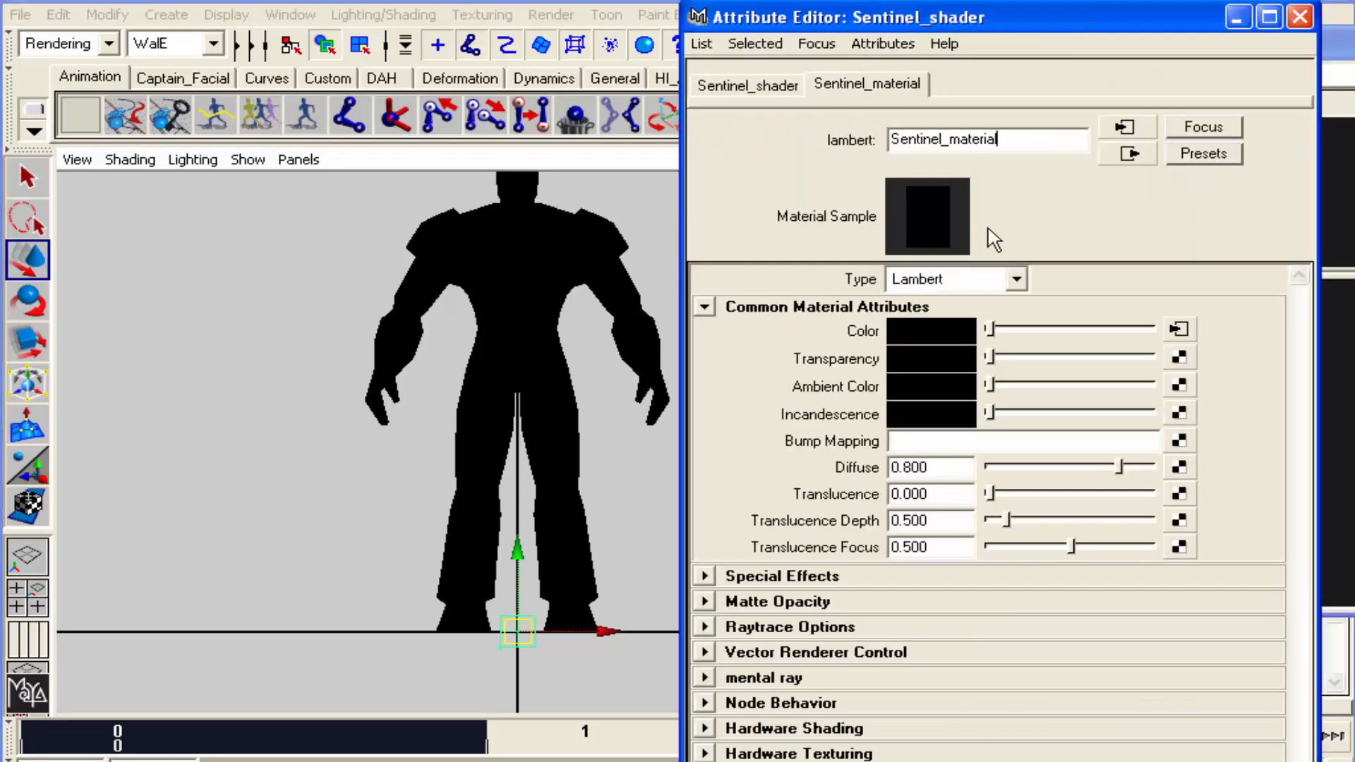
click(1126, 127)
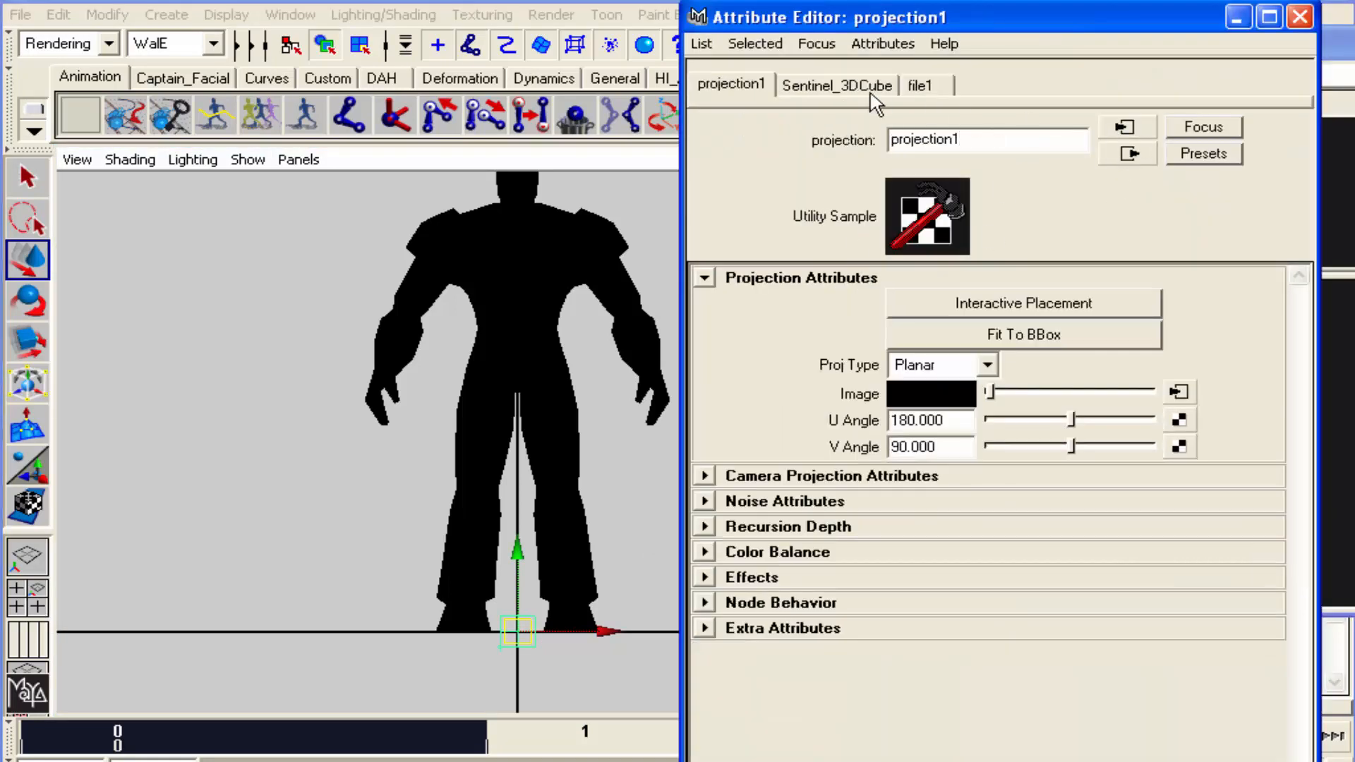
double_click(971, 146)
text(Se)
key(Return)
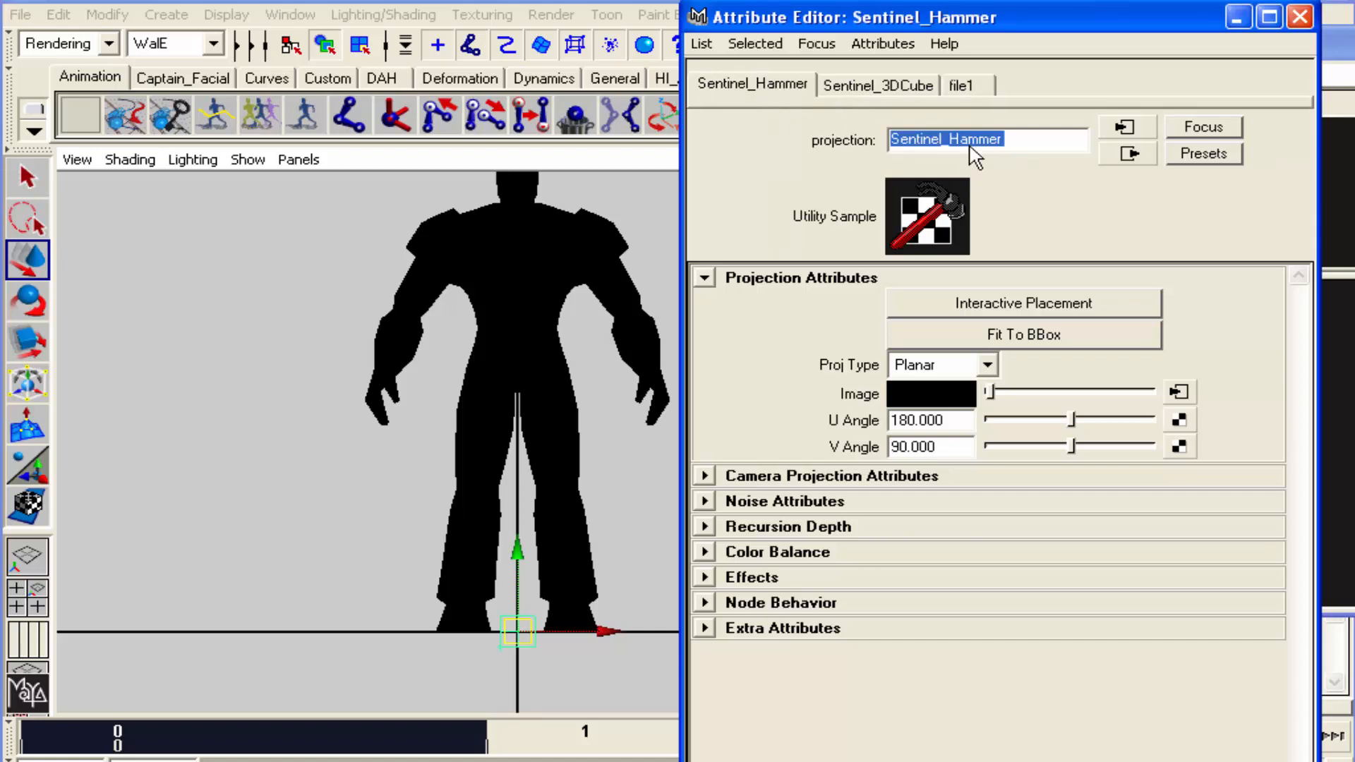
Rename the projection's file1 texture node to Sentinel_File and close the Attribute Editor
click(961, 86)
text(Sentinel_File)
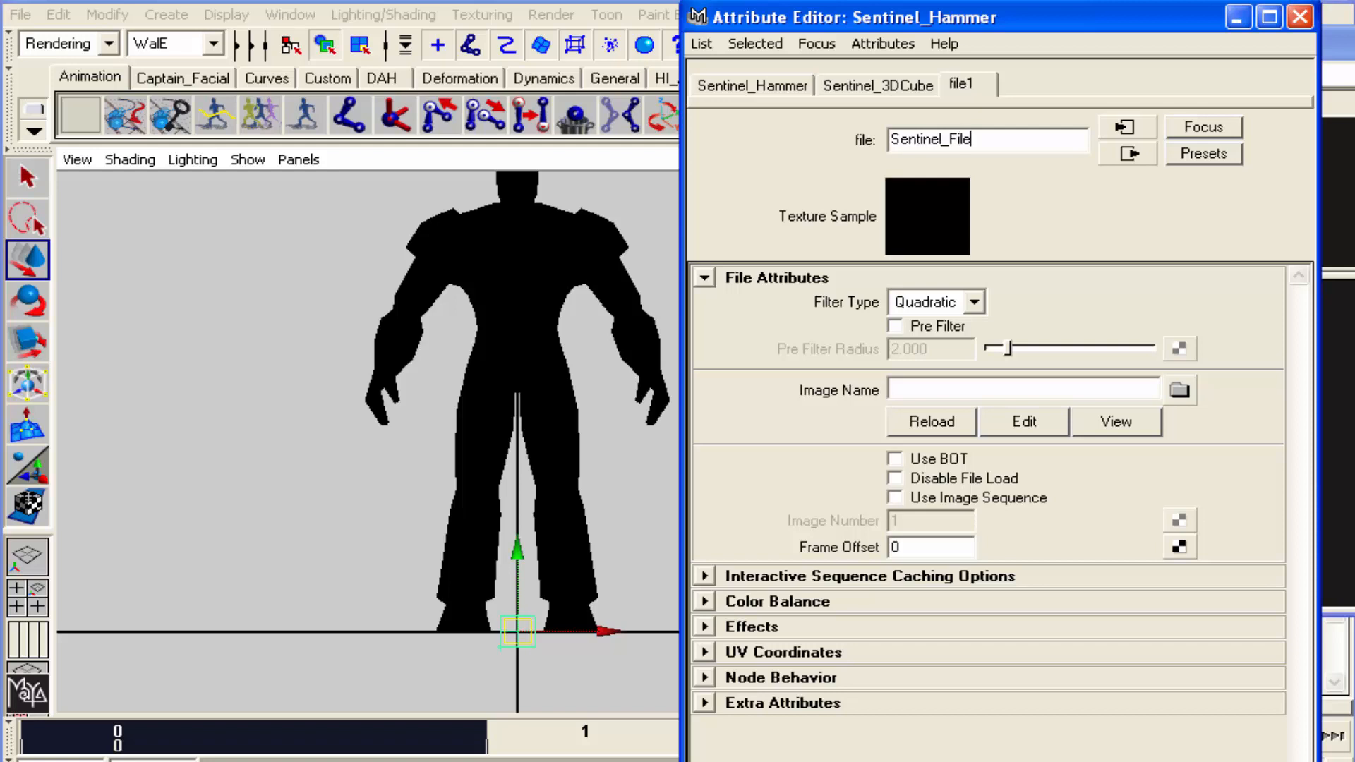
key(Return)
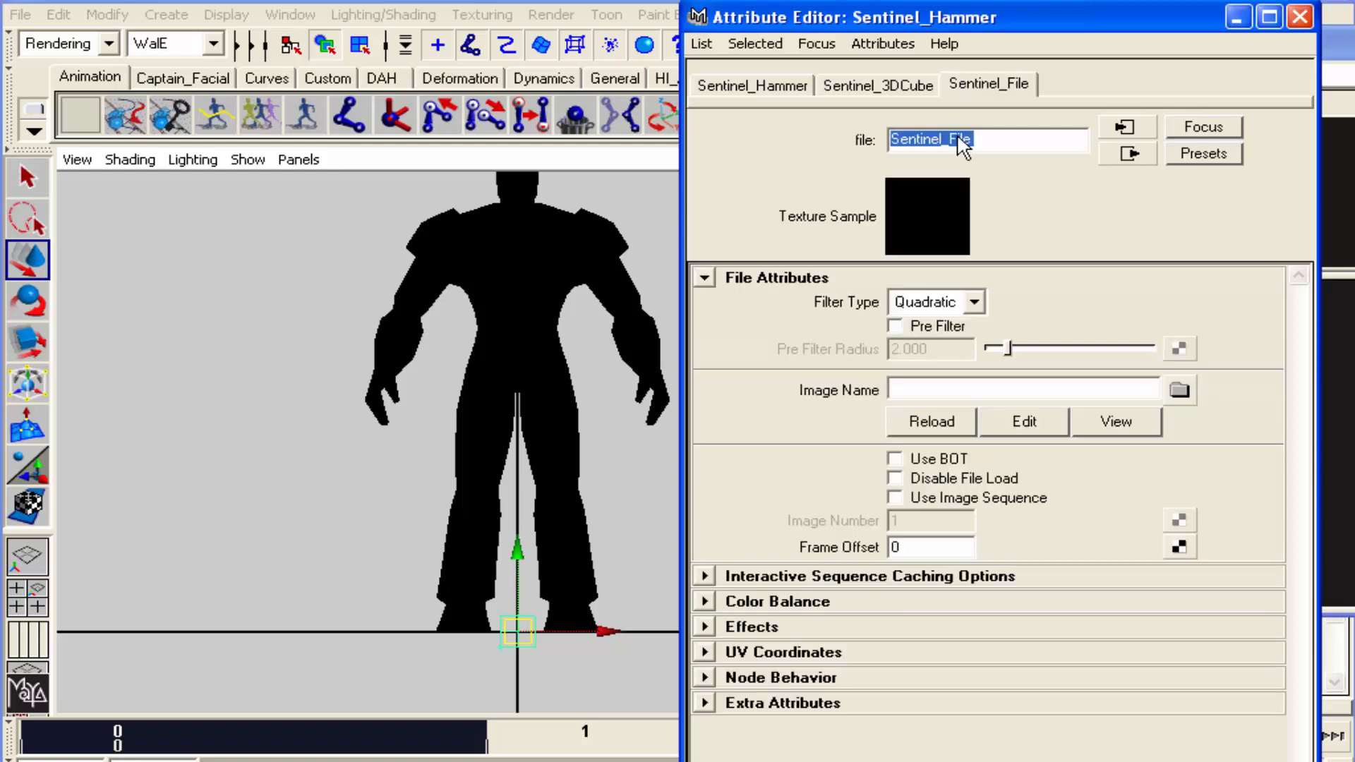
click(1297, 14)
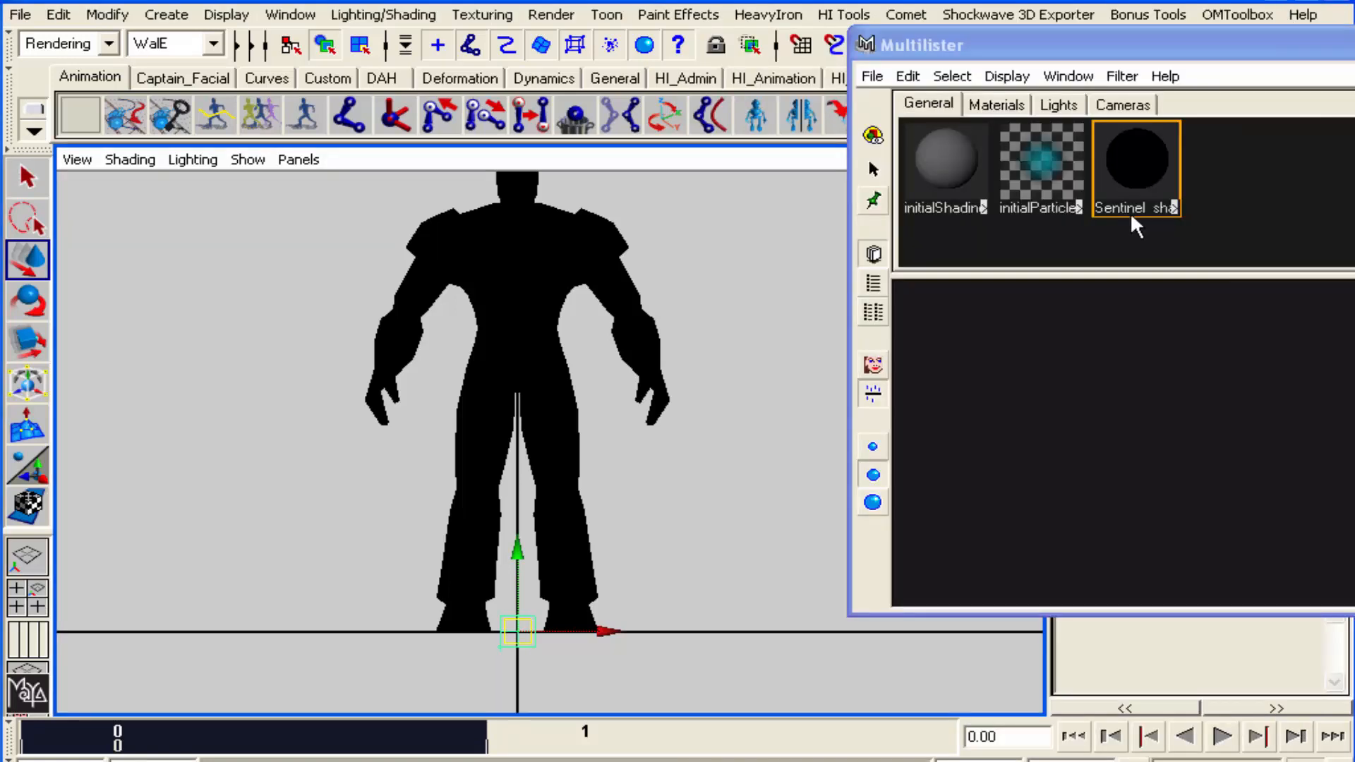
Set the Filter Type of the Sentinel_File texture node to Off, and close the Attribute Editor and Multilister
double_click(1137, 168)
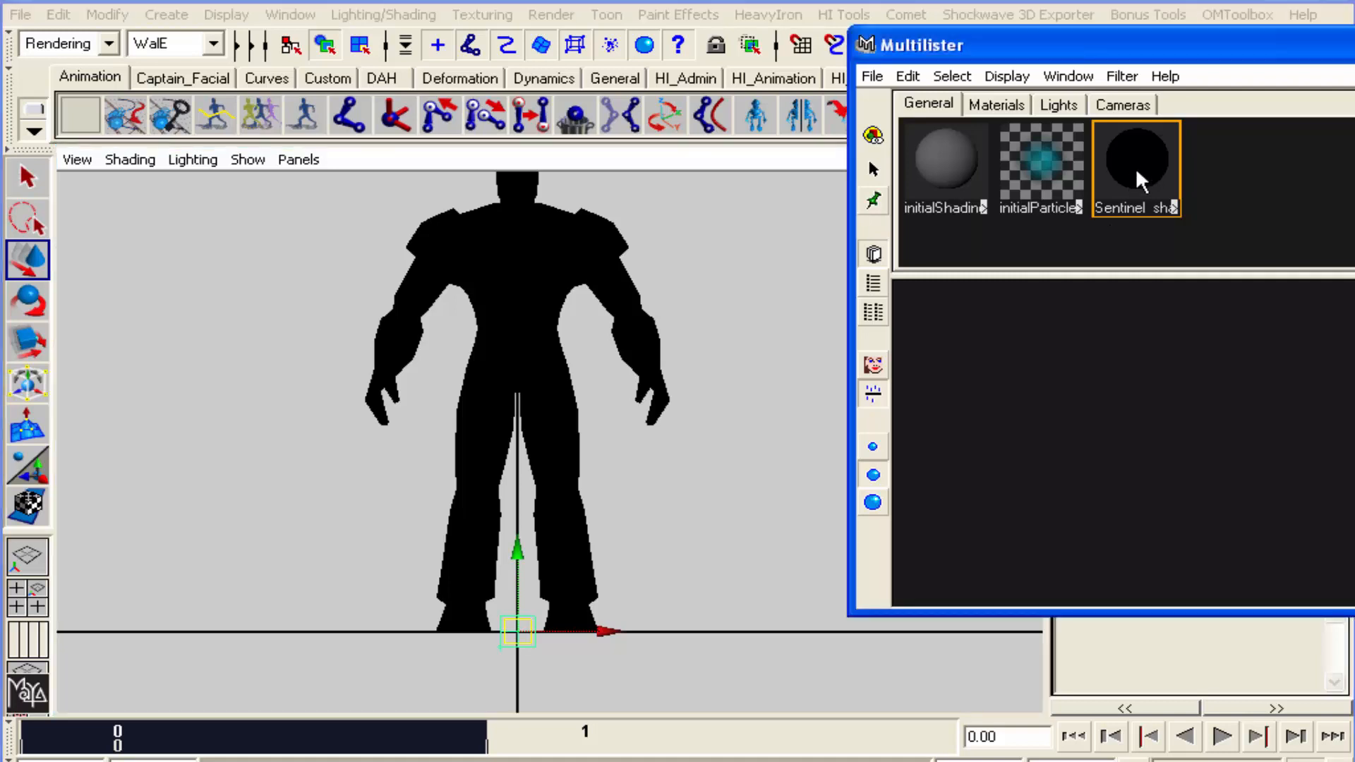
click(778, 91)
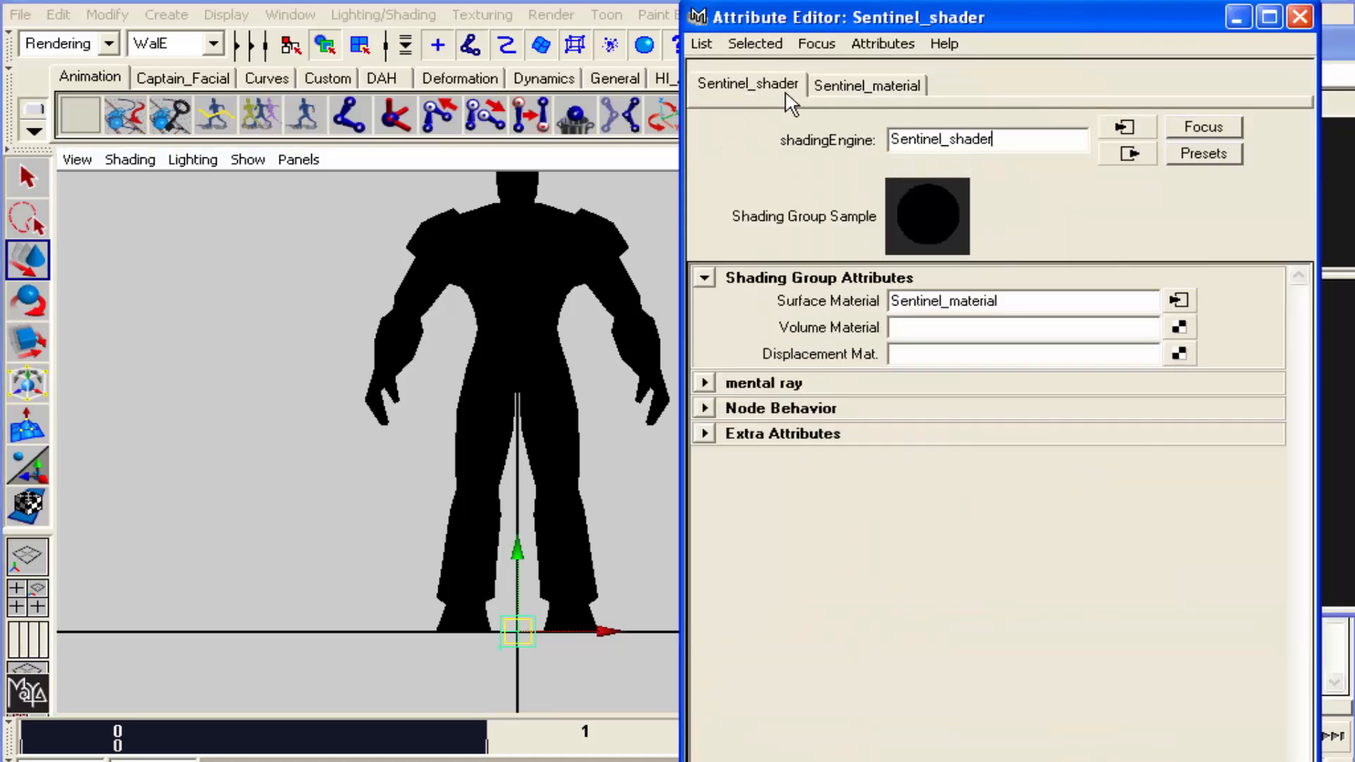
click(871, 90)
click(1125, 128)
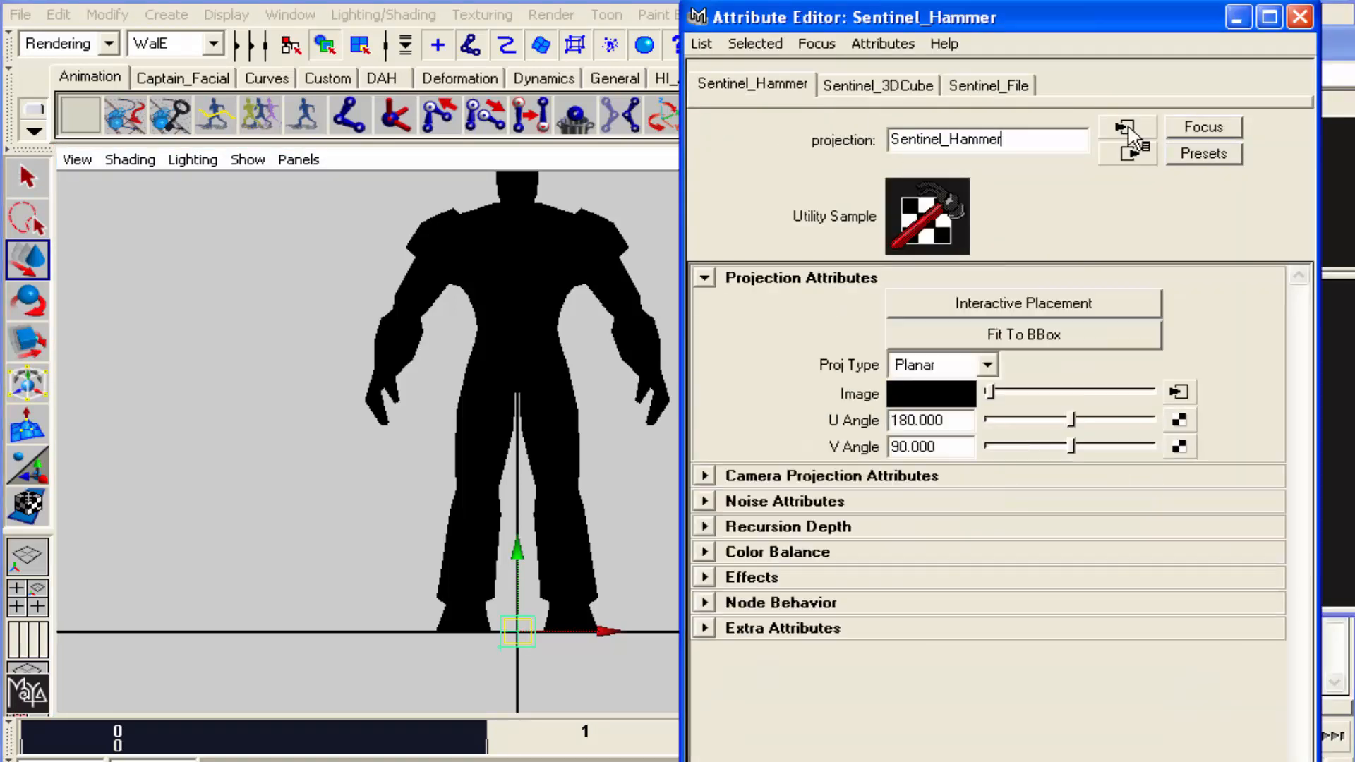
click(896, 95)
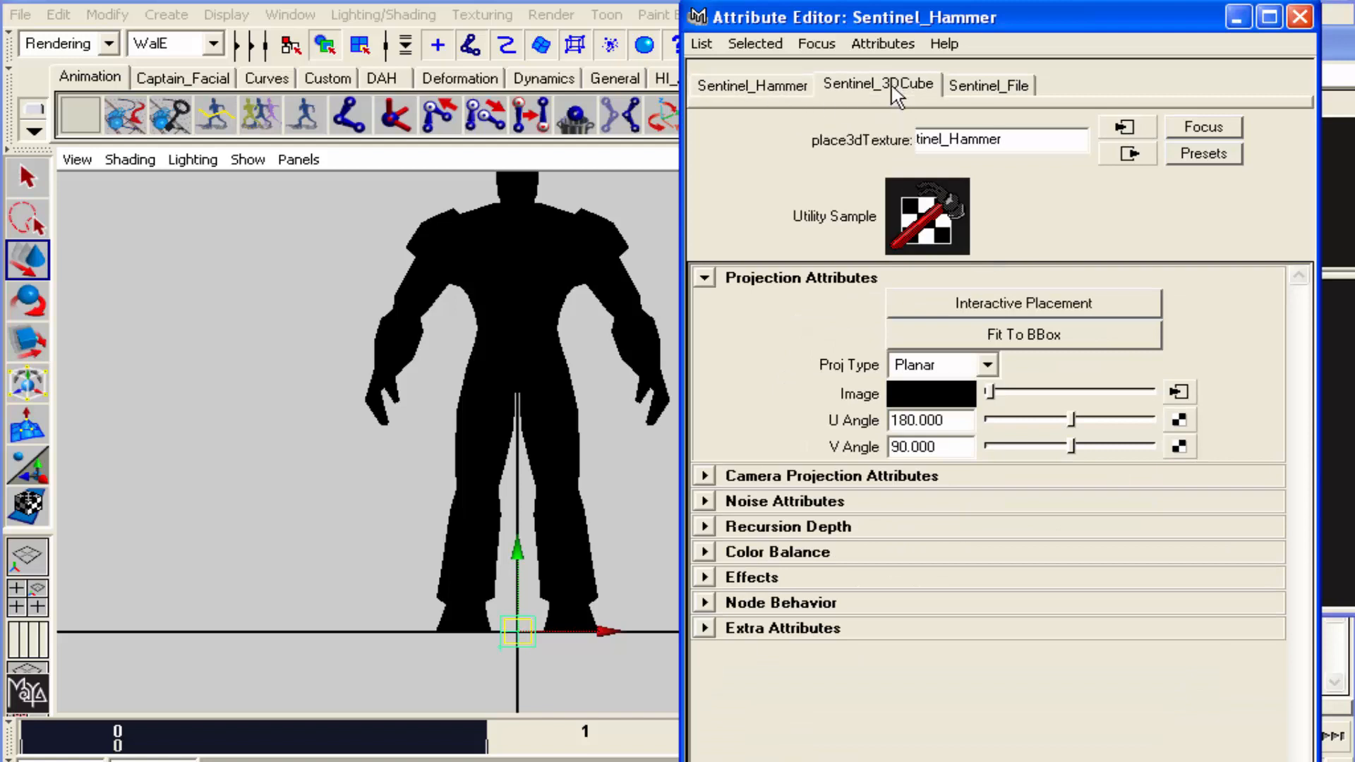
click(991, 90)
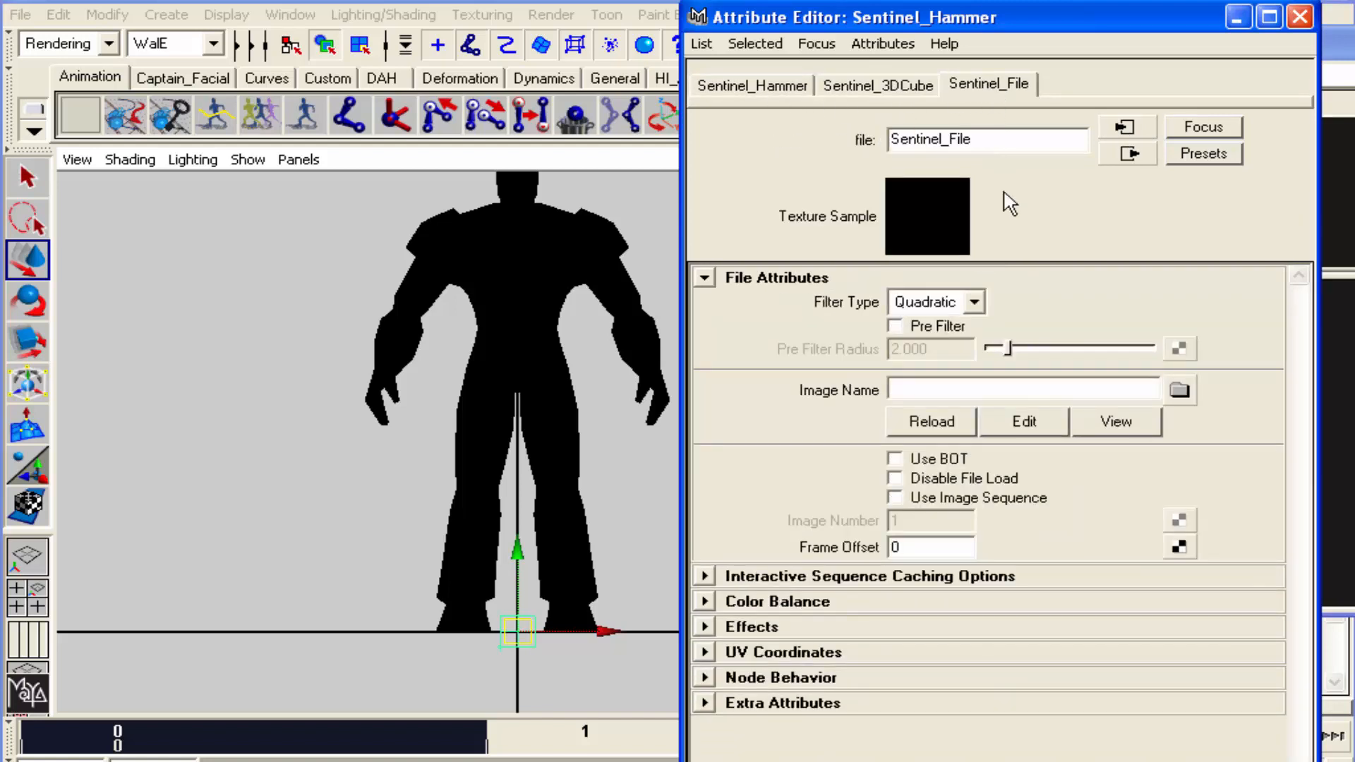
click(975, 302)
click(974, 324)
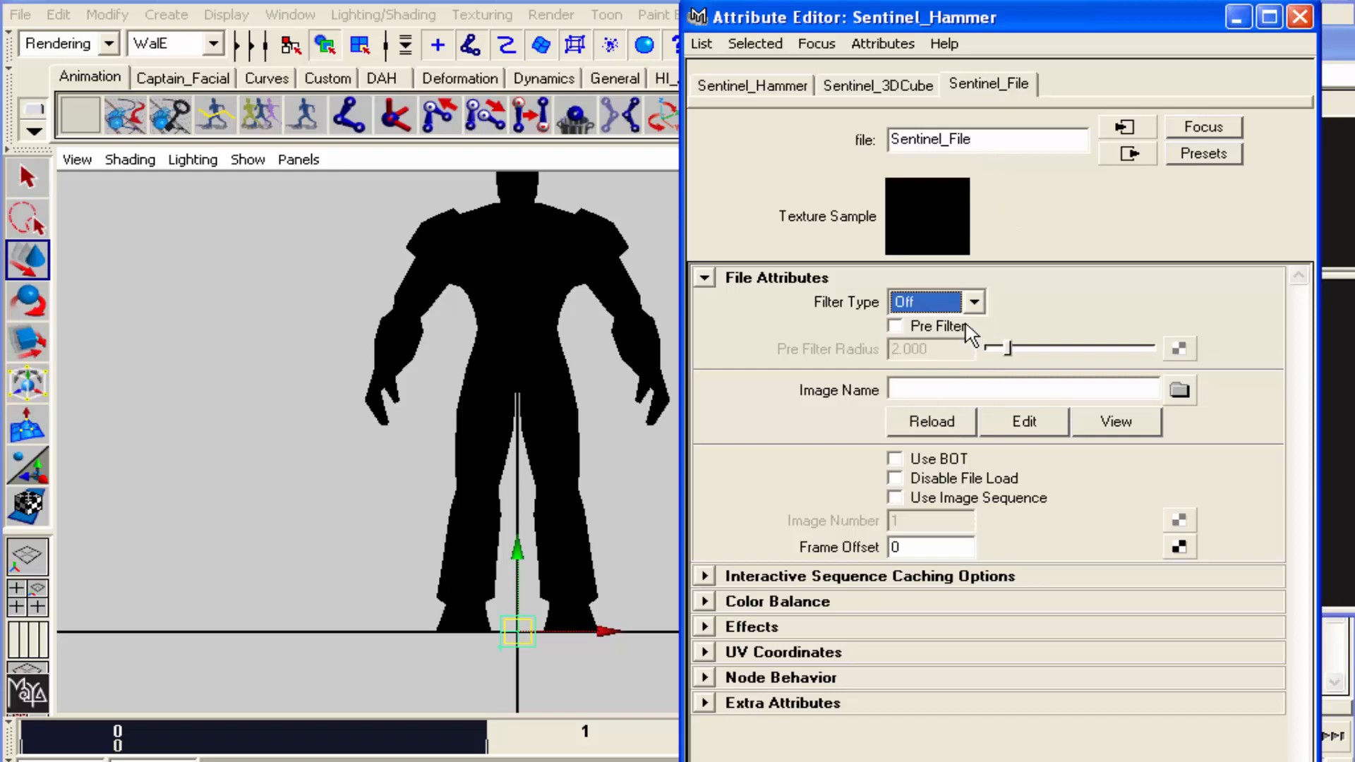
click(1299, 20)
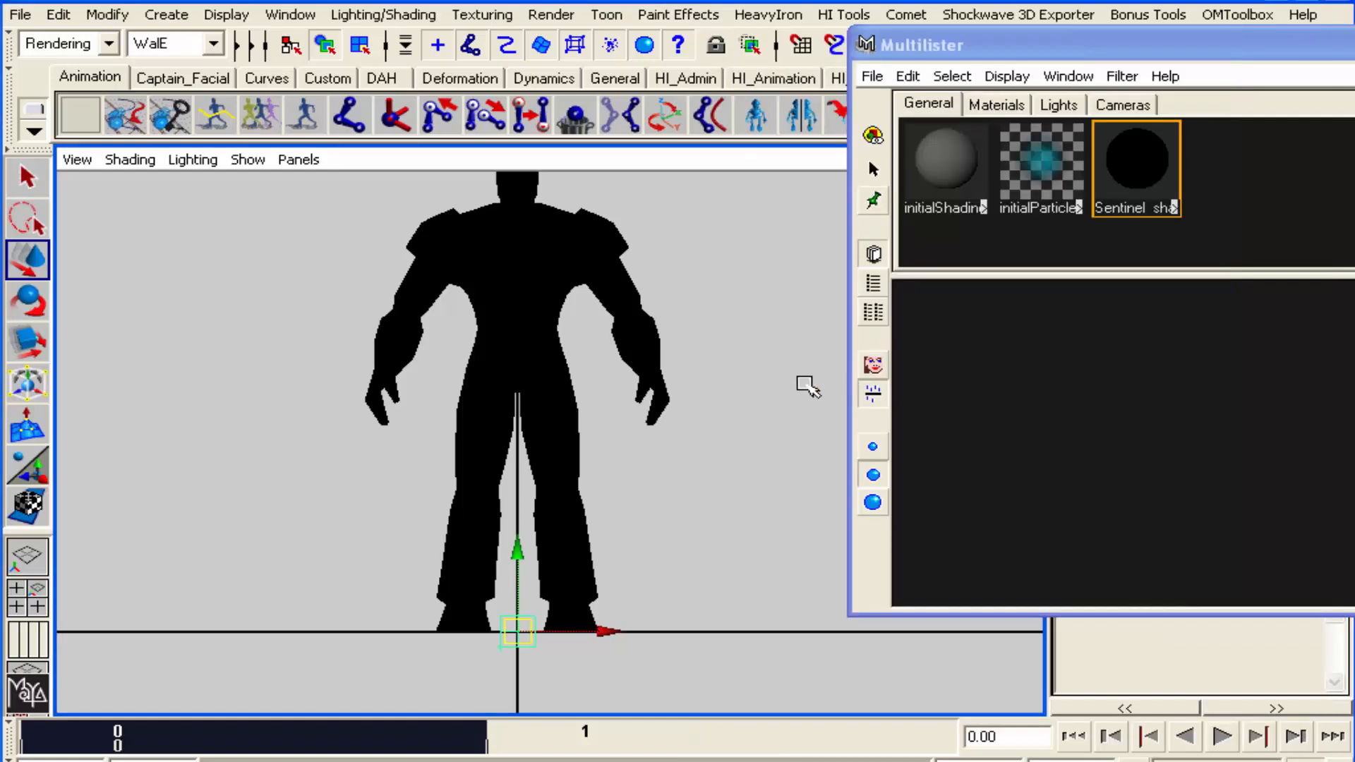
click(802, 387)
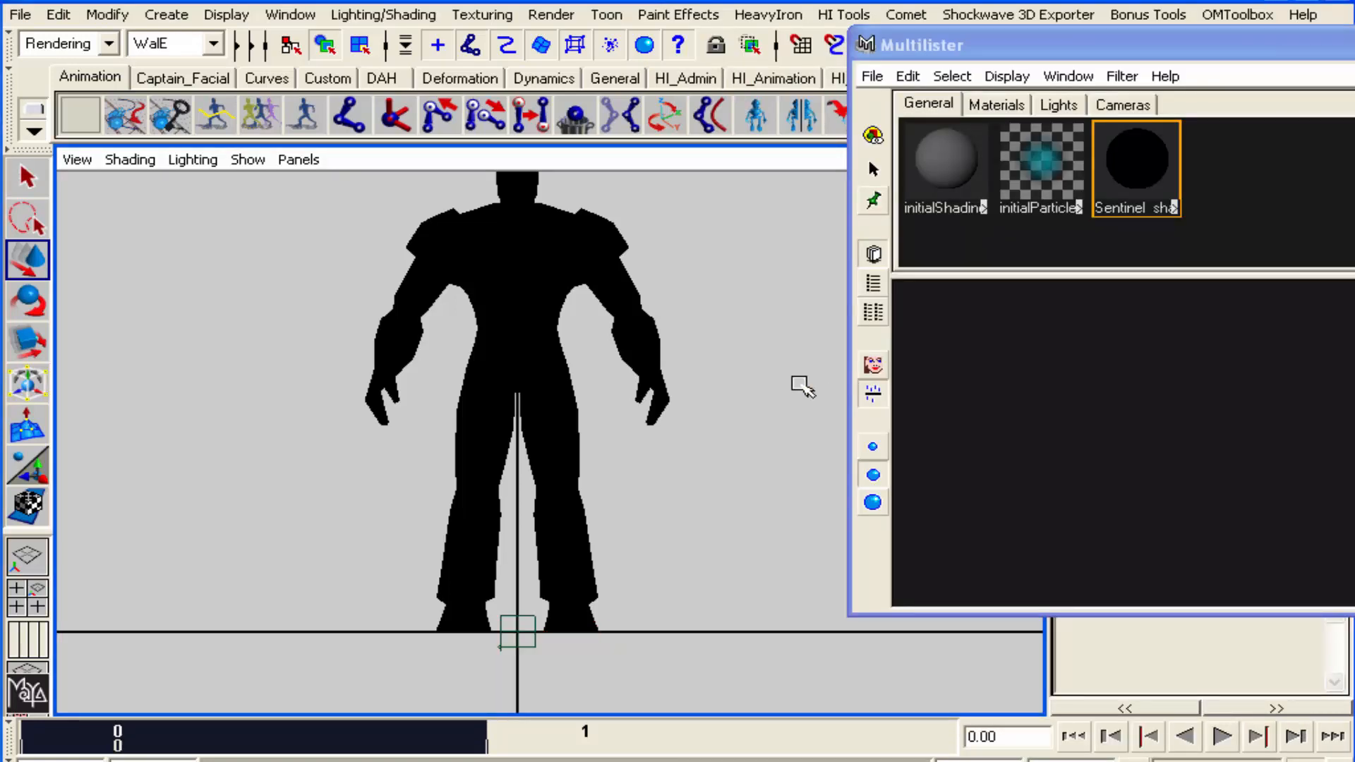
click(1354, 45)
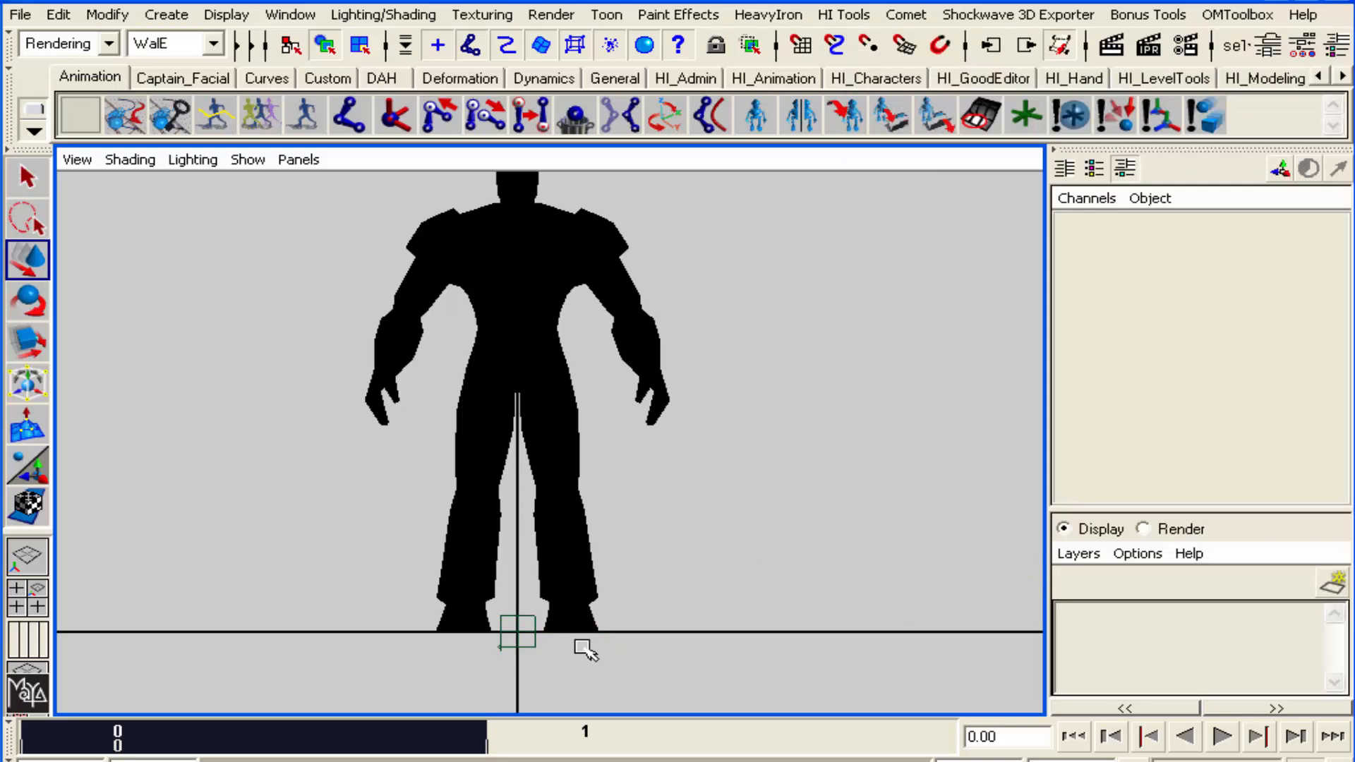
Select the Sentinel_3DCube placement node between the robot's feet and set its Translate Y to 1
click(516, 629)
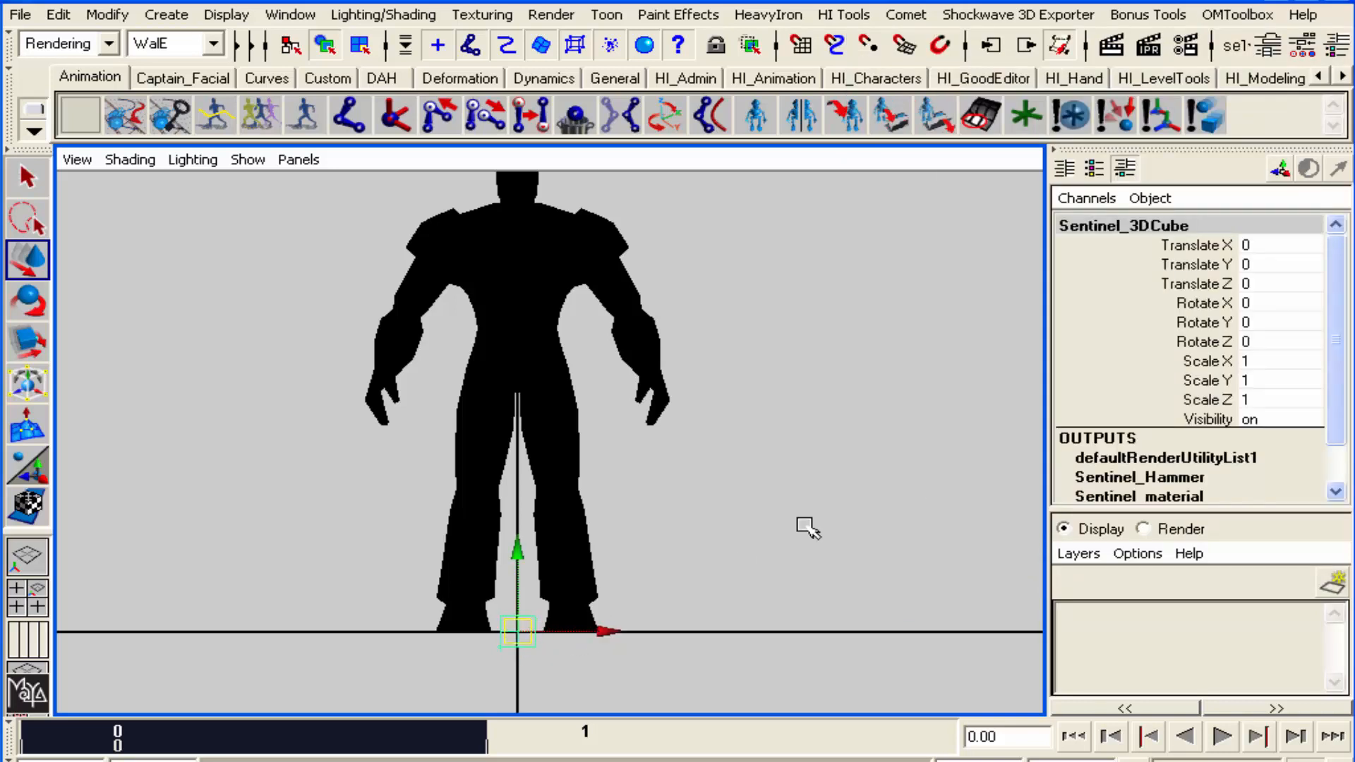
click(1255, 264)
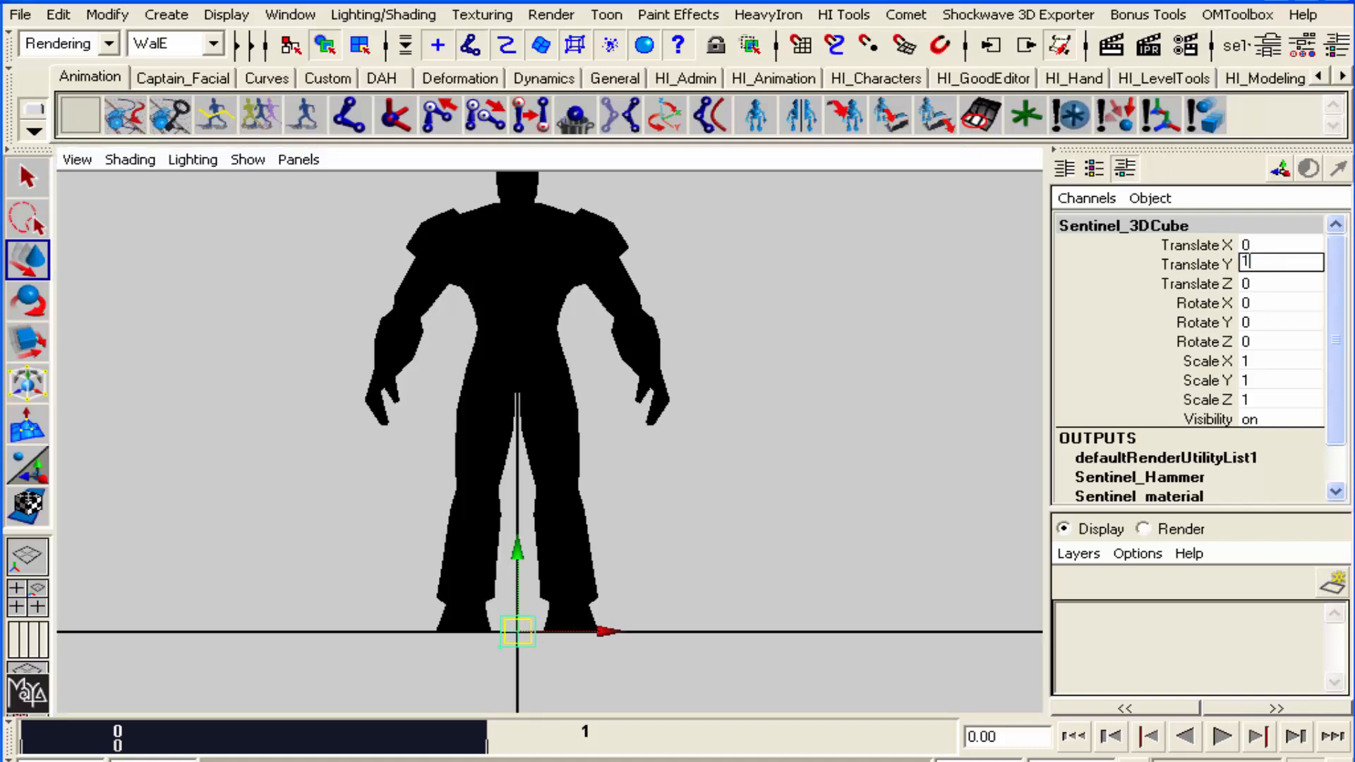
text(1)
key(Return)
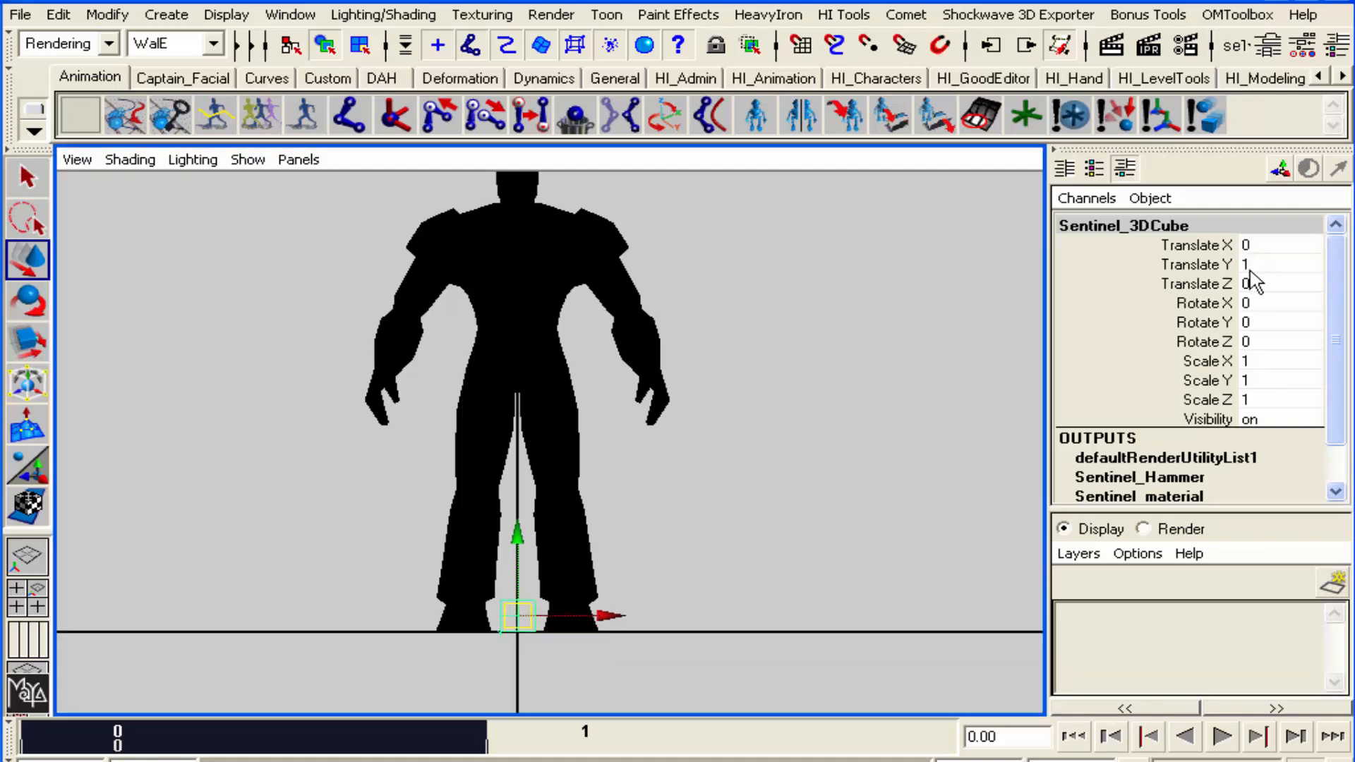
Move the pivot of Sentinel_3DCube to the center of its bottom edge, snapped to the ground line at the origin
alt+middle_drag(534, 632, 595, 529)
alt+right_drag(387, 644, 932, 626)
alt+middle_drag(812, 596, 824, 488)
alt+right_drag(558, 585, 744, 581)
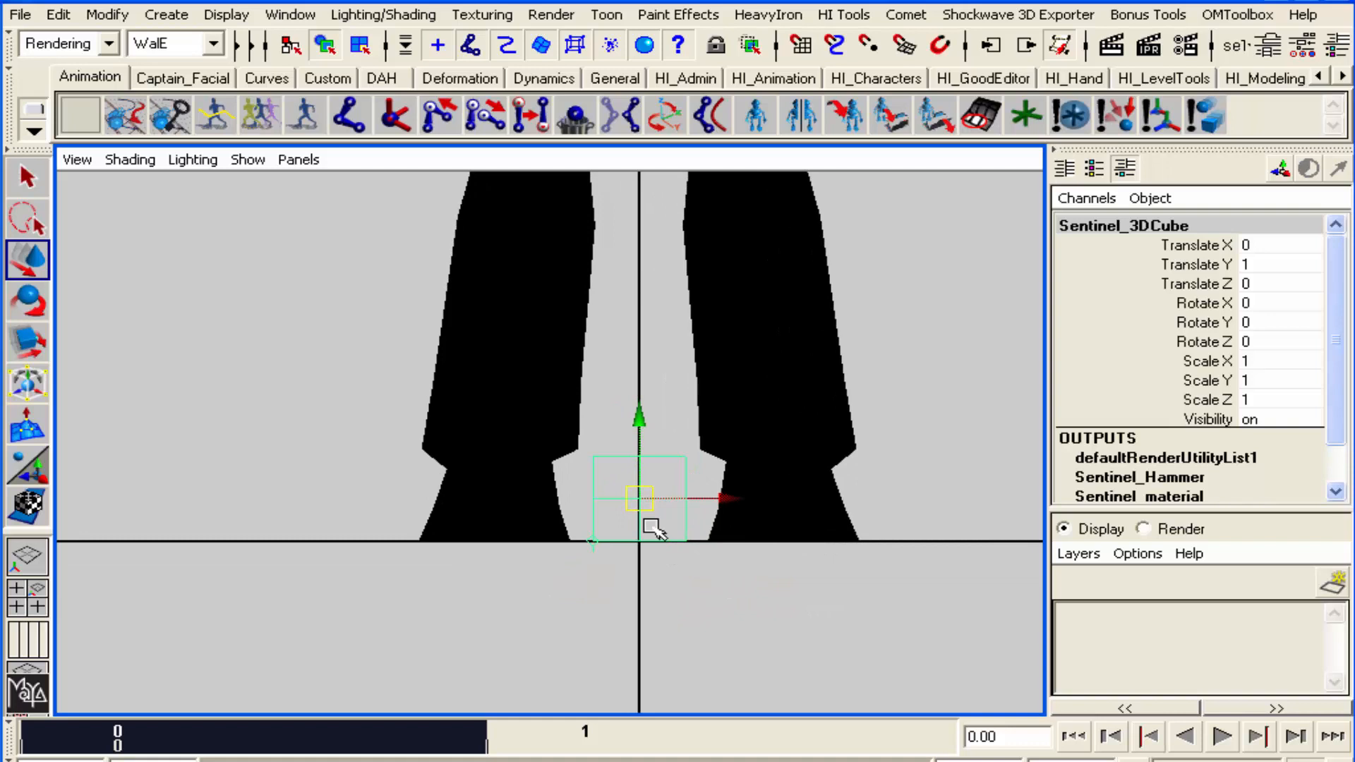
key(Insert)
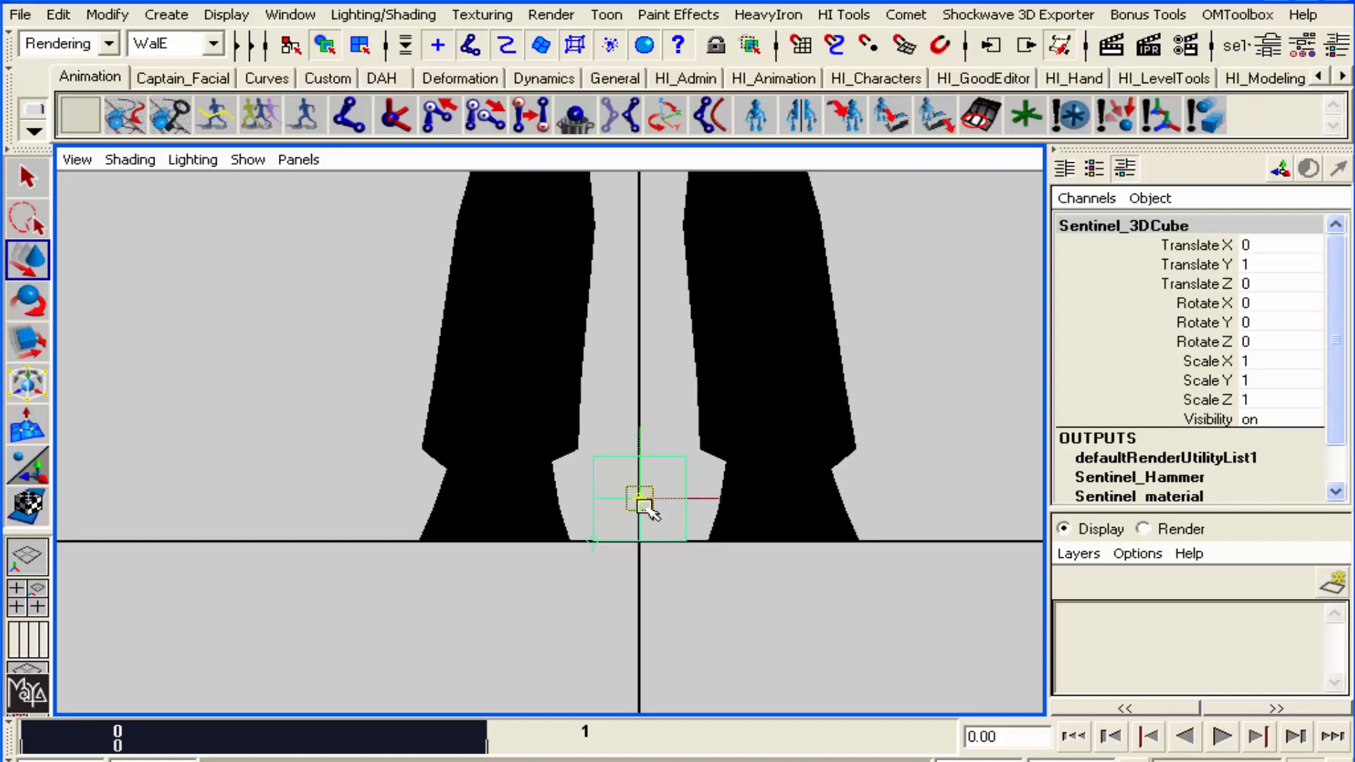
drag(642, 500, 639, 433)
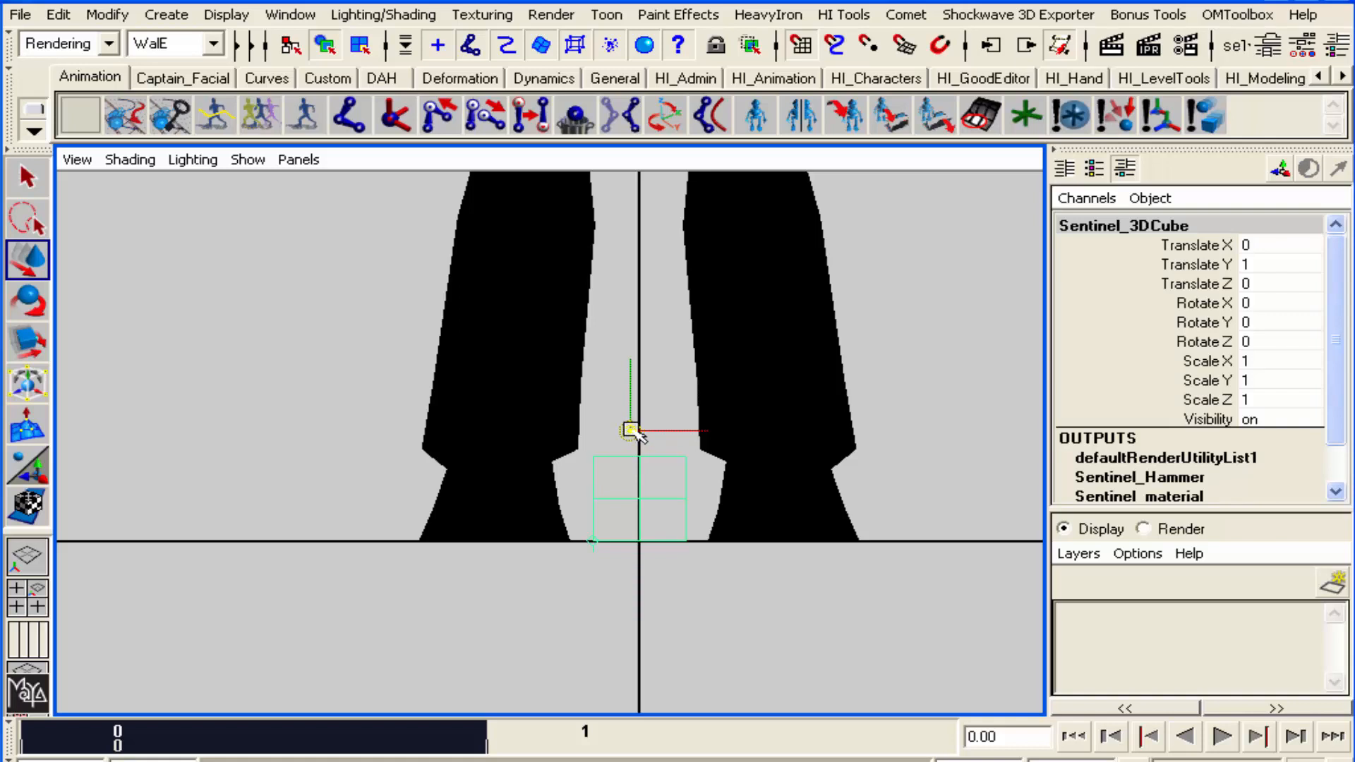
drag(636, 431, 639, 542)
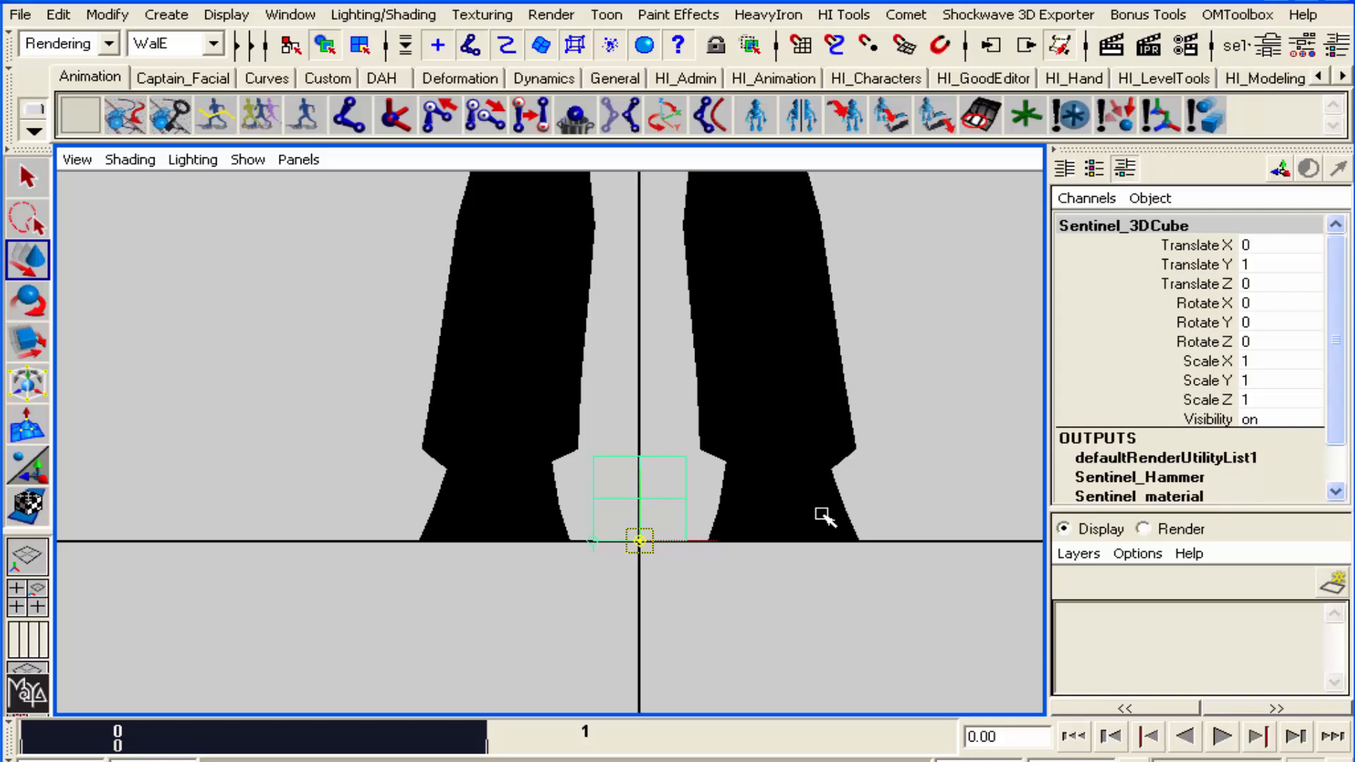
key(Insert)
Scale Sentinel_3DCube vertically to about 15.373 in Y so it reaches from the ground to just above the robot's head
key(e)
key(r)
key(e)
key(r)
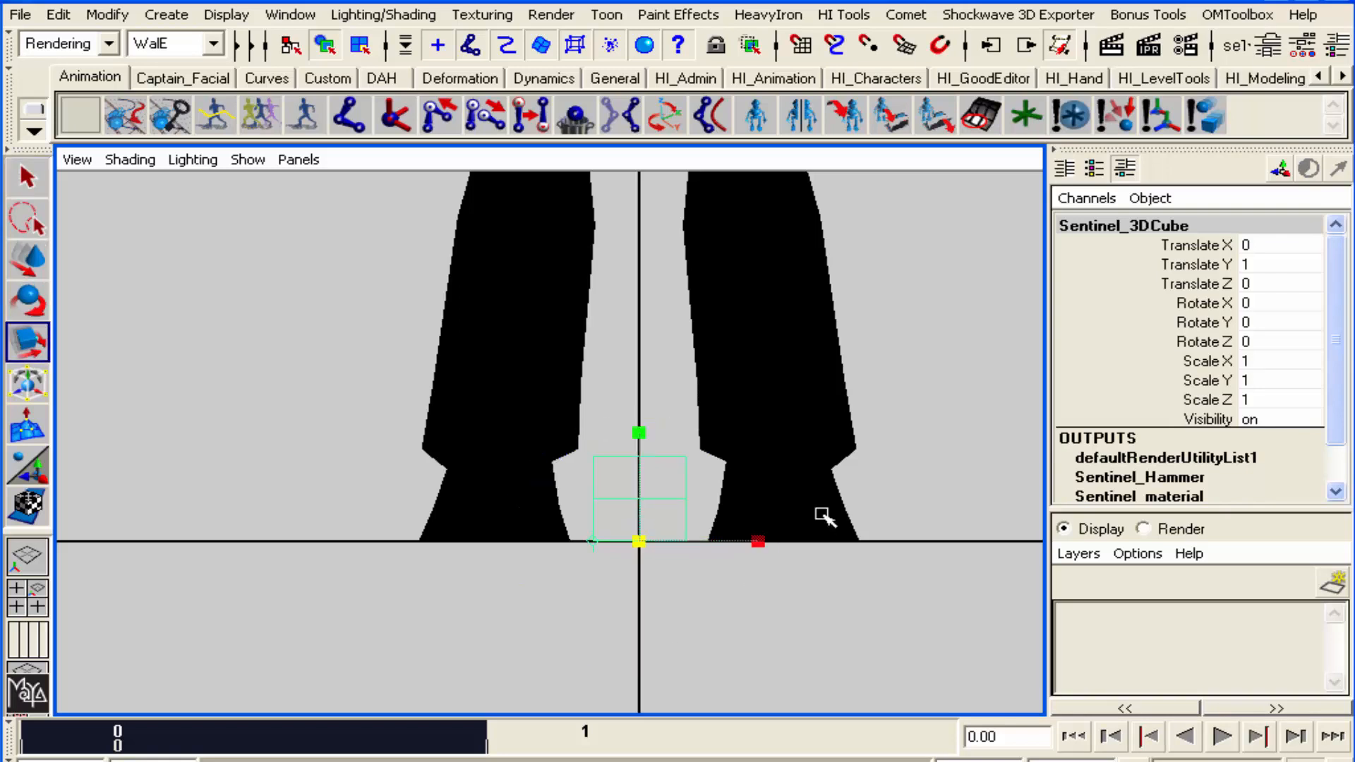
alt+right_drag(794, 547, 195, 652)
alt+right_drag(844, 406, 278, 499)
alt+middle_drag(574, 436, 513, 581)
alt+right_drag(738, 547, 351, 607)
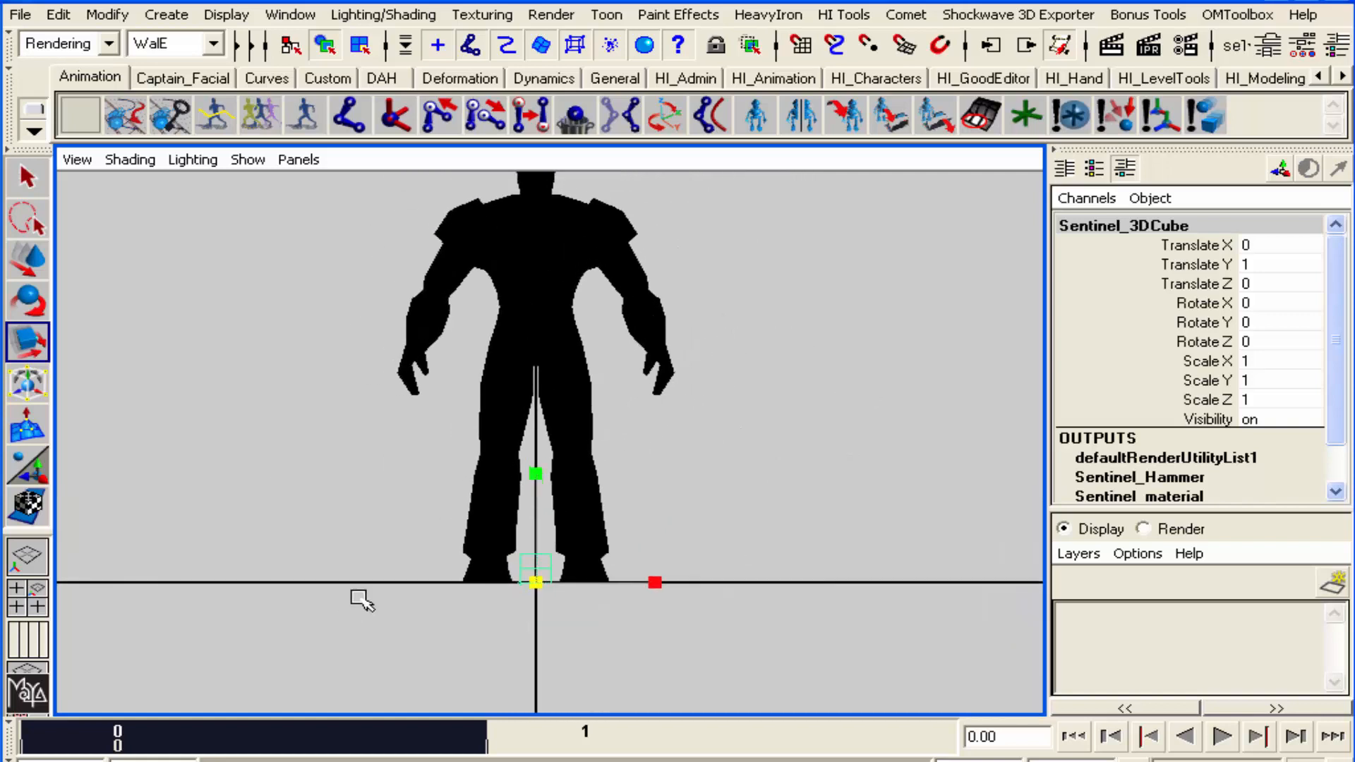
alt+right_drag(659, 511, 476, 596)
click(537, 461)
drag(537, 461, 656, 163)
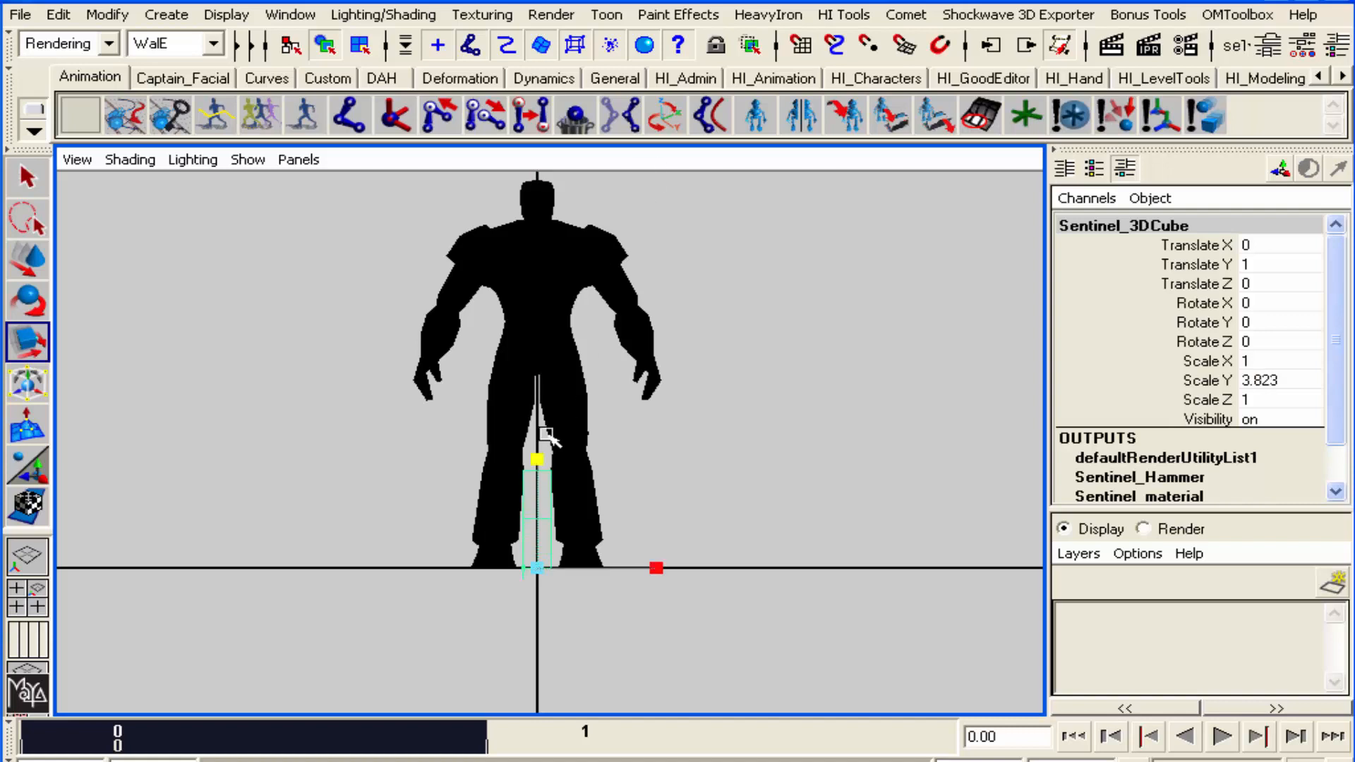
drag(538, 459, 570, 113)
drag(537, 458, 539, 513)
drag(541, 490, 543, 476)
Scale Sentinel_3DCube horizontally to about 9.632 in X so it extends just past both of the robot's hands
drag(656, 562, 1349, 543)
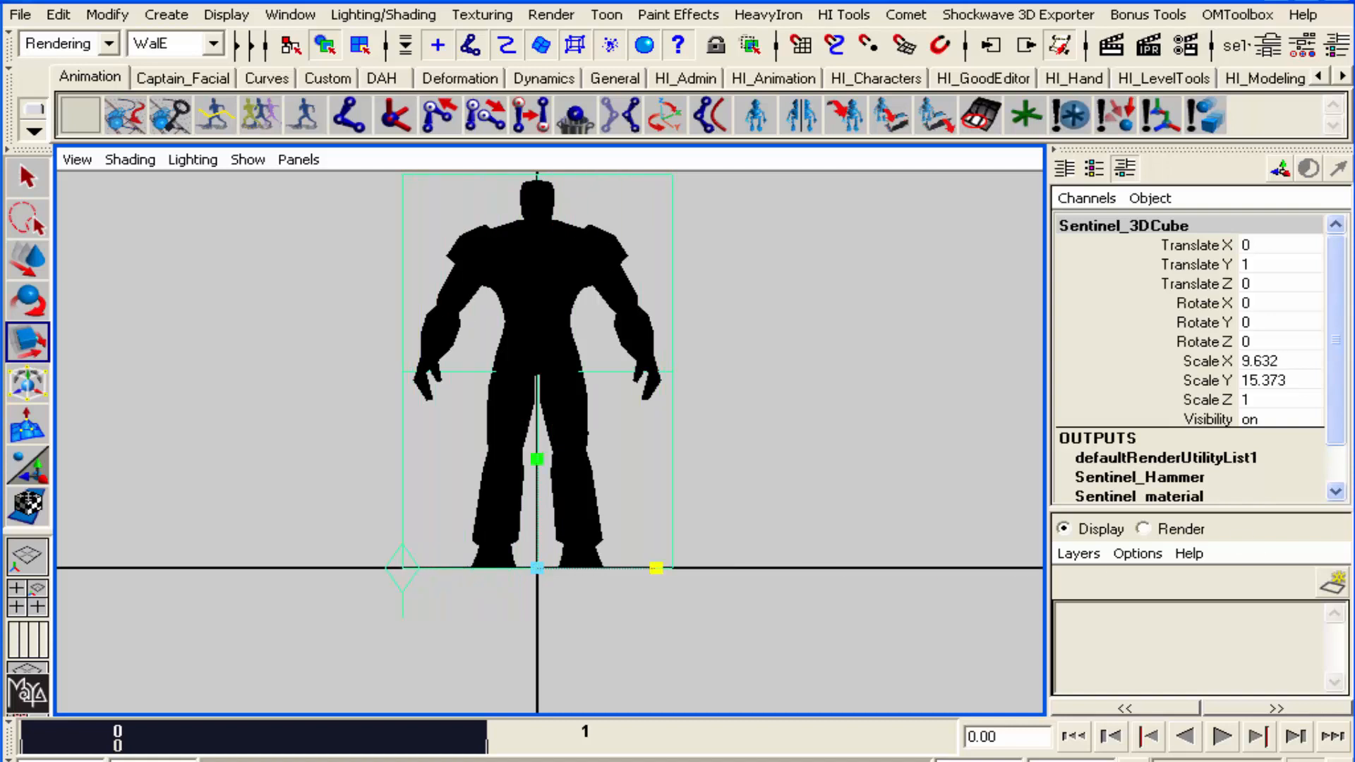
click(742, 465)
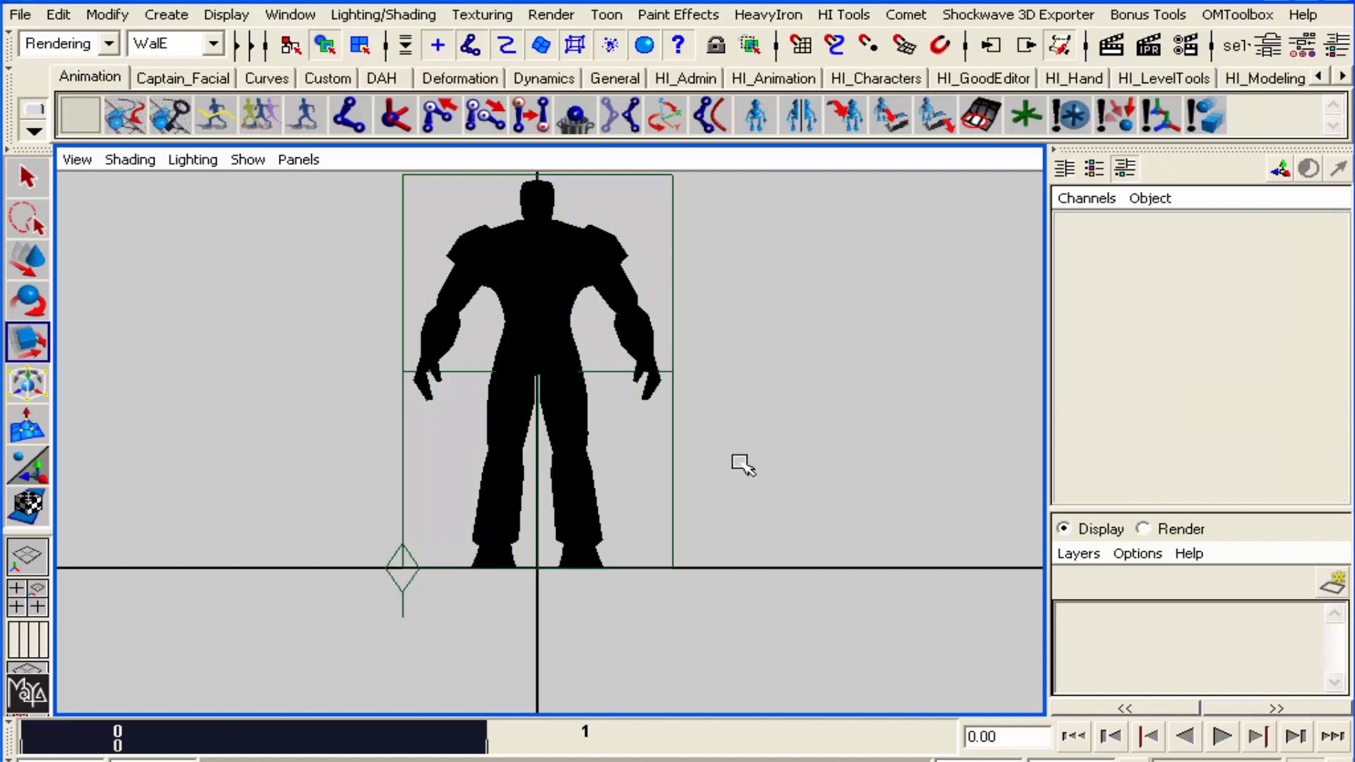
click(644, 230)
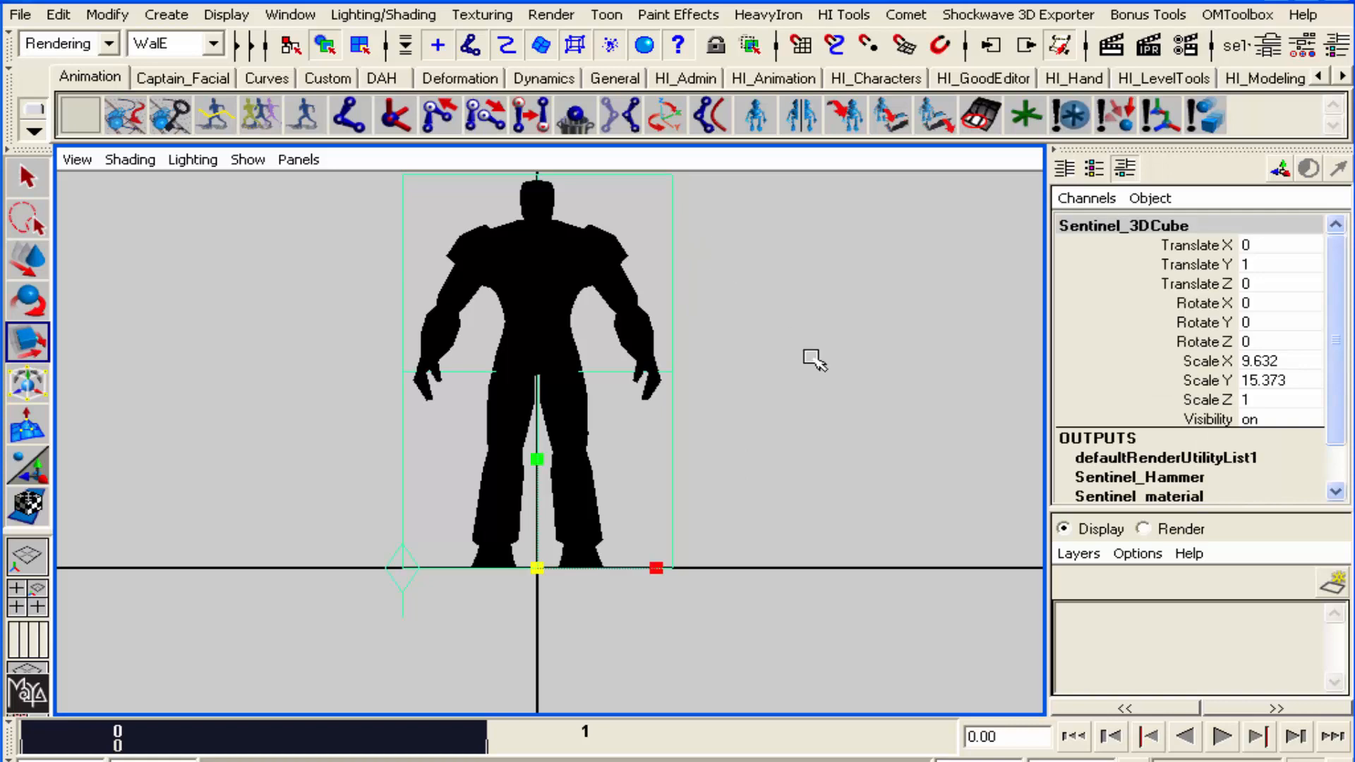
Check Sentinel_3DCube's fit around the robot in the perspective and front views, displaying the front view shaded with lighting
key(space)
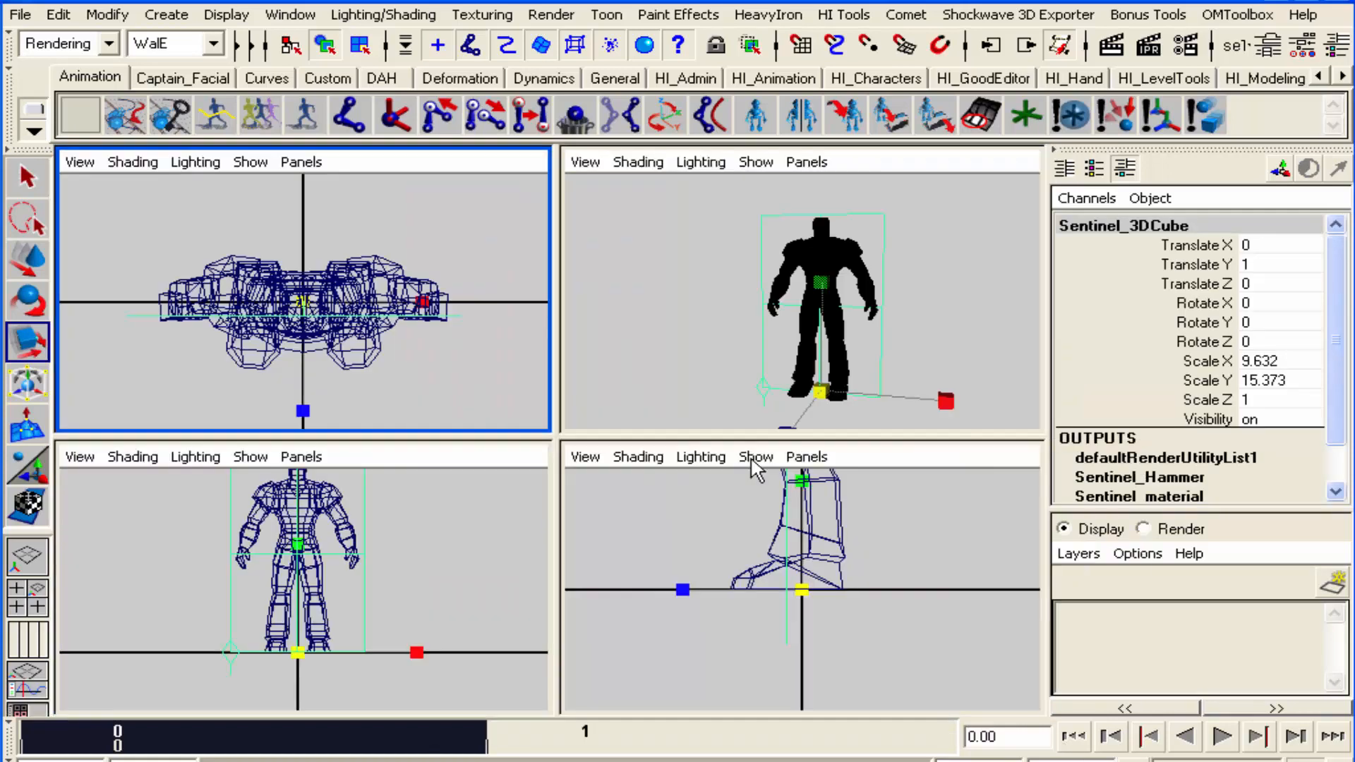
key(space)
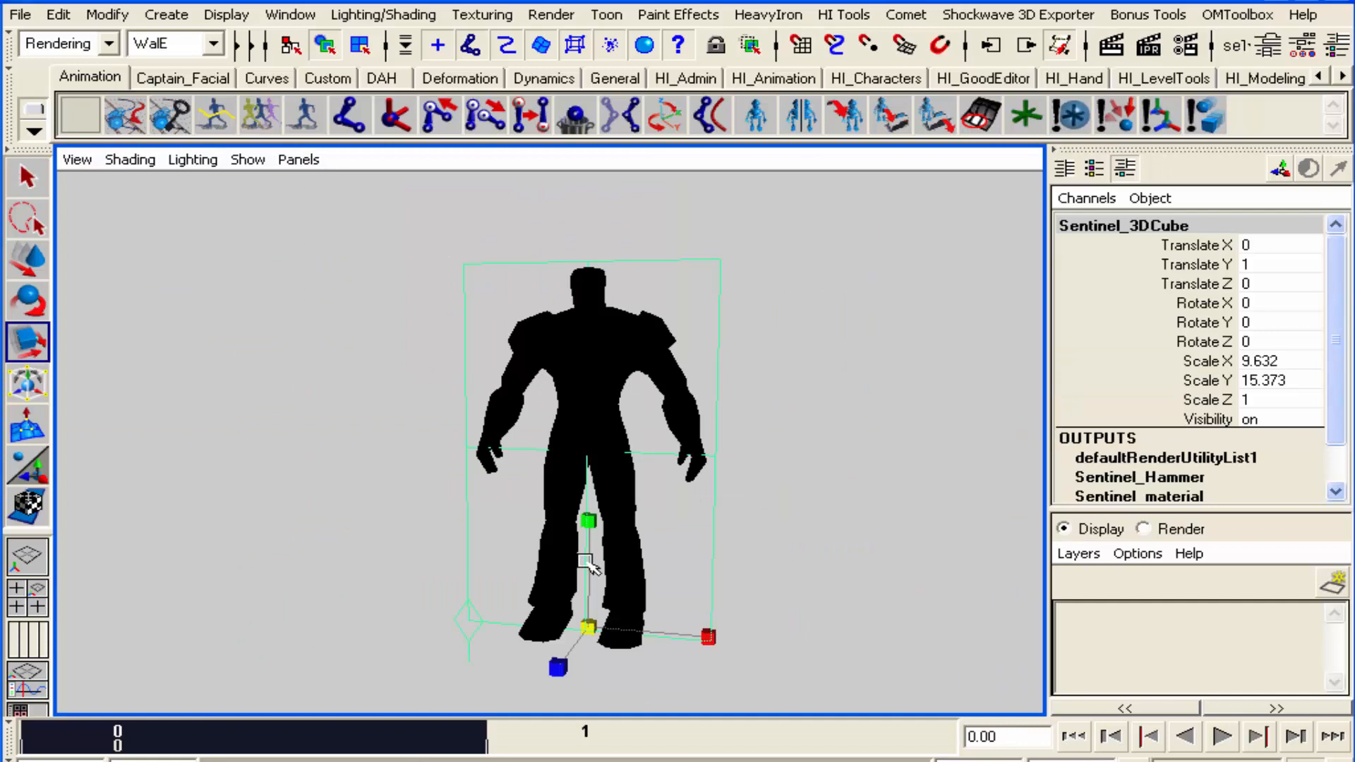
key(space)
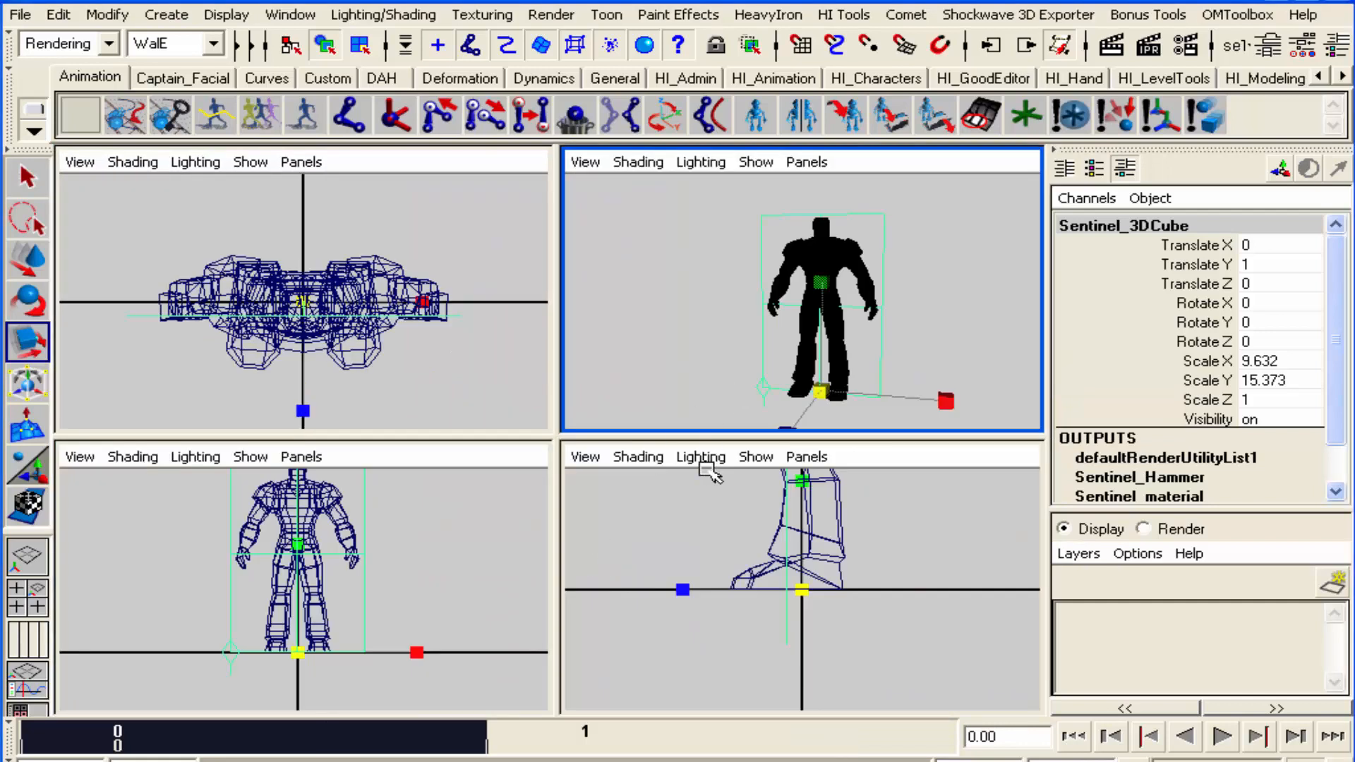
key(space)
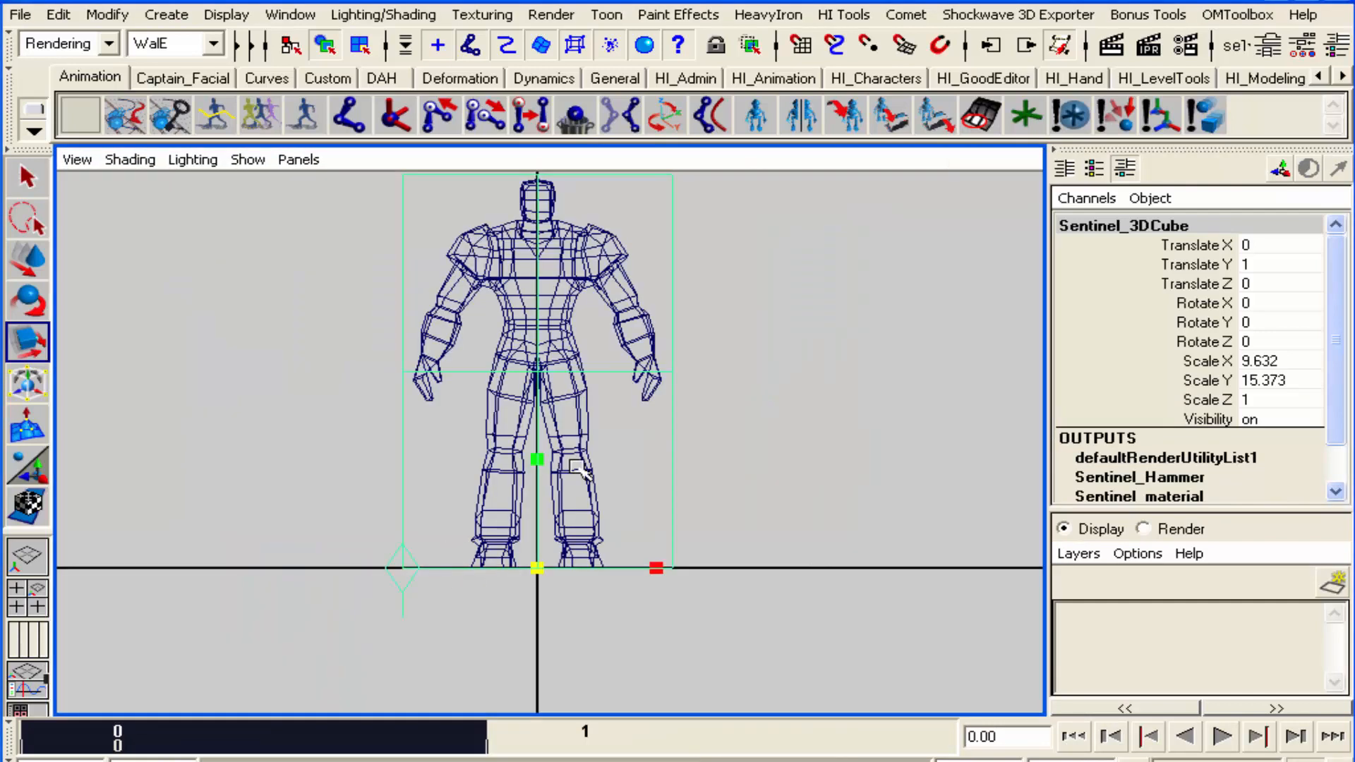
alt+right_drag(816, 417, 568, 496)
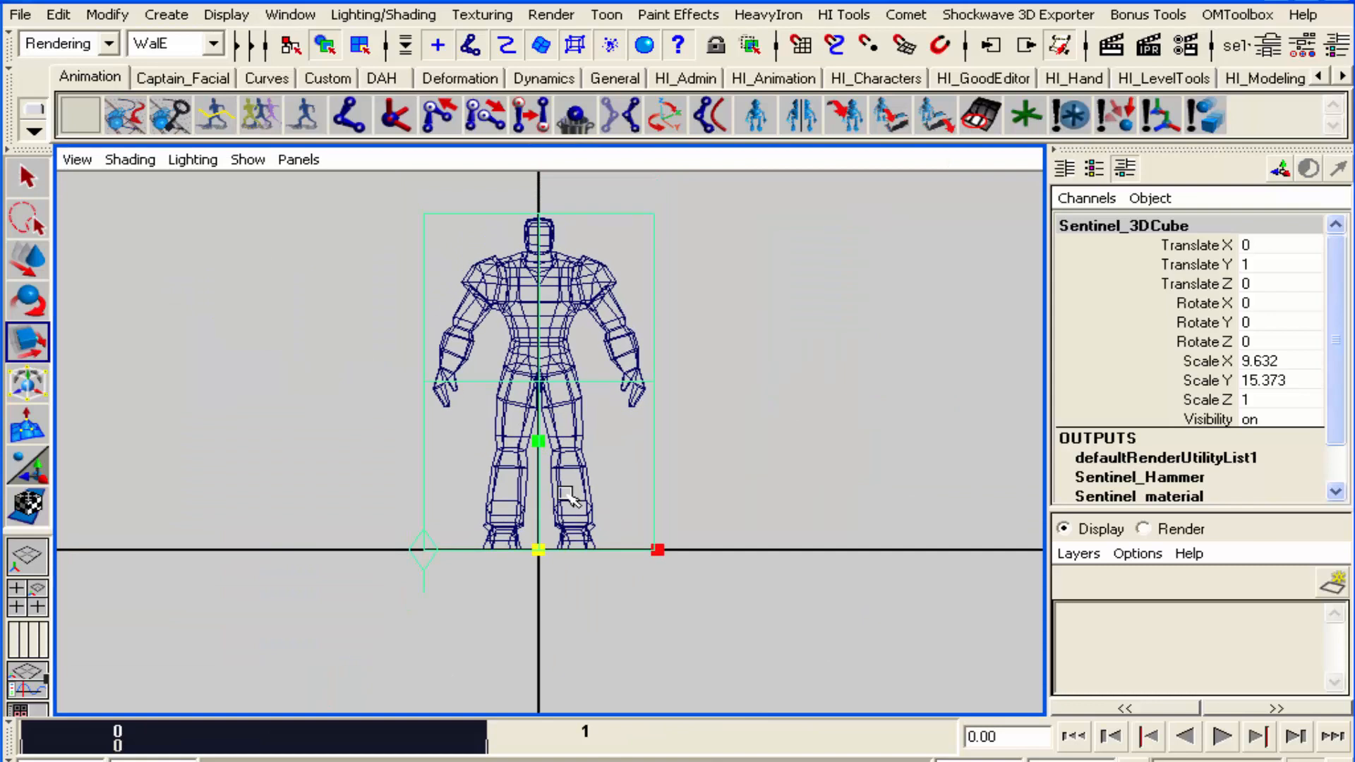
key(5)
key(7)
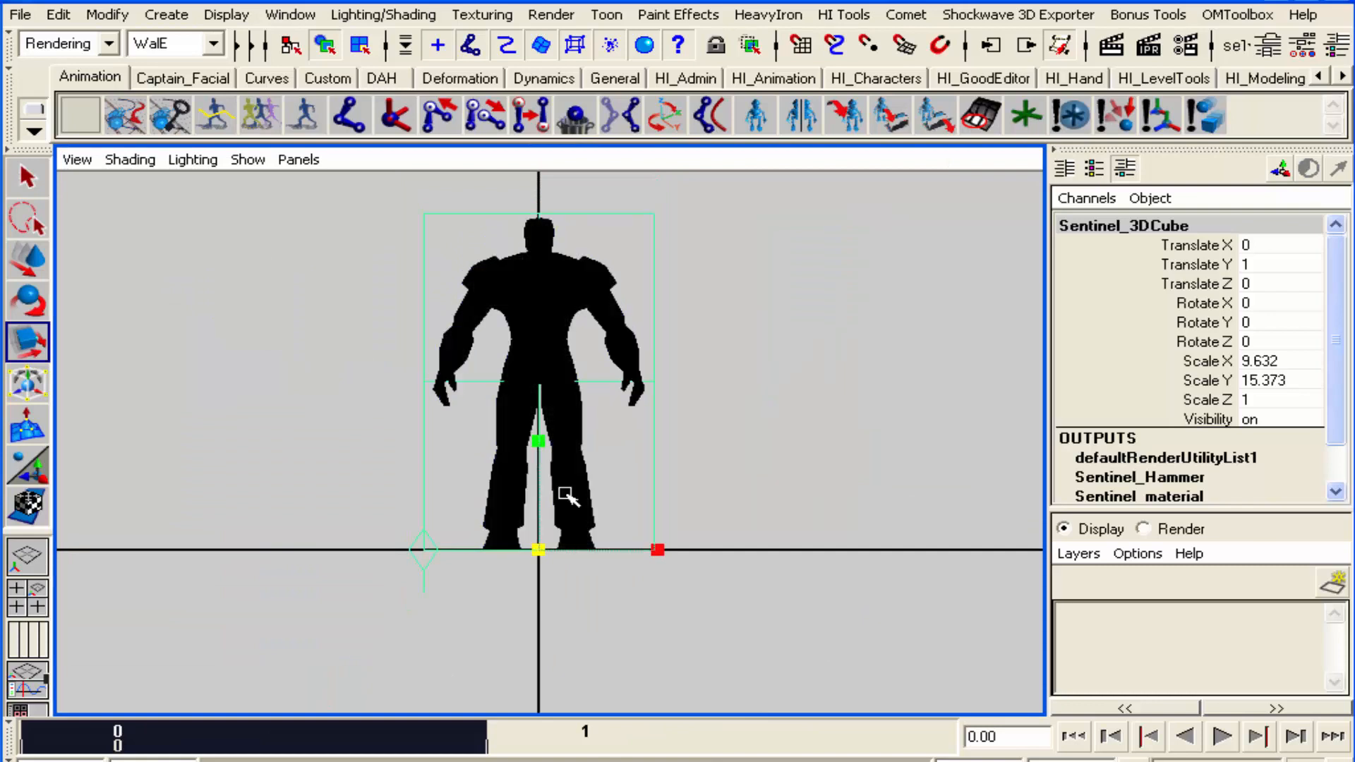
Deselect the placement node and open the Sentinel_File texture attributes through Sentinel_material's color connection
click(703, 450)
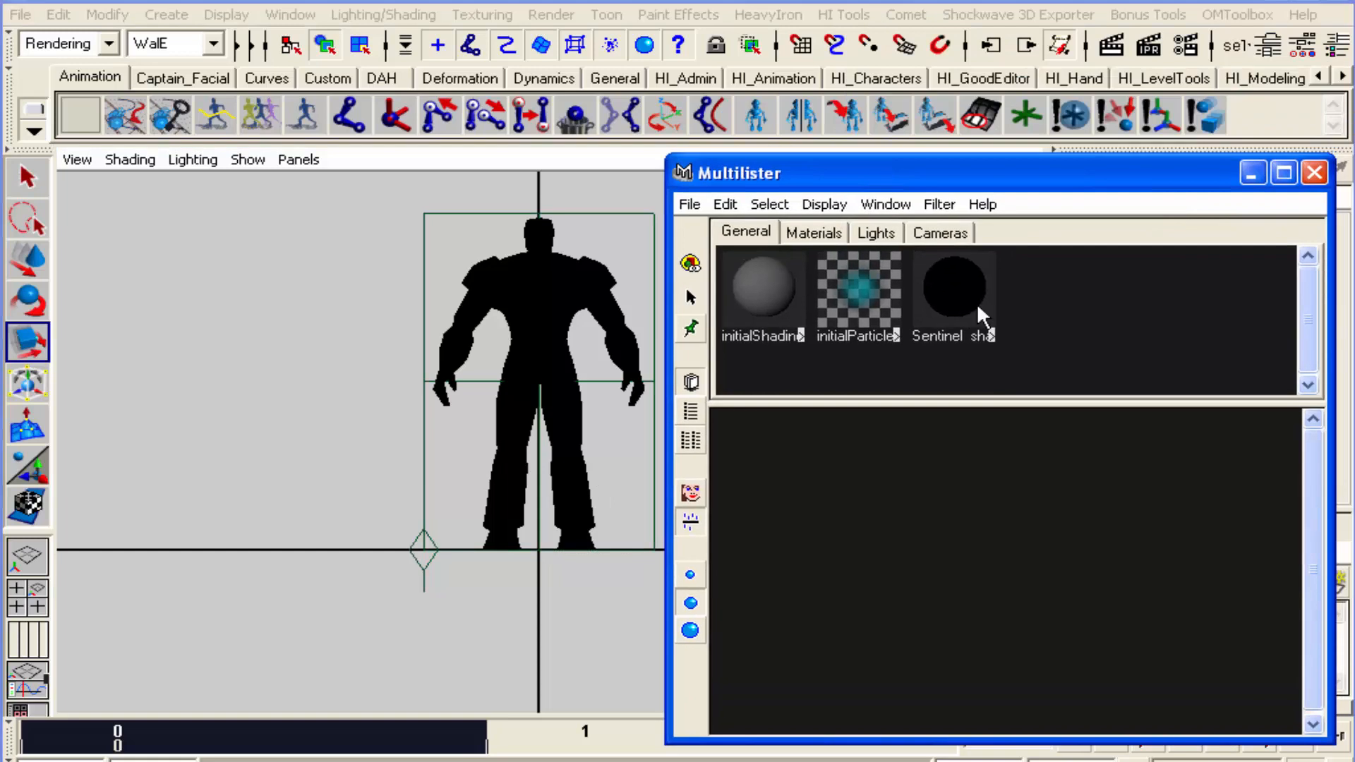
double_click(964, 294)
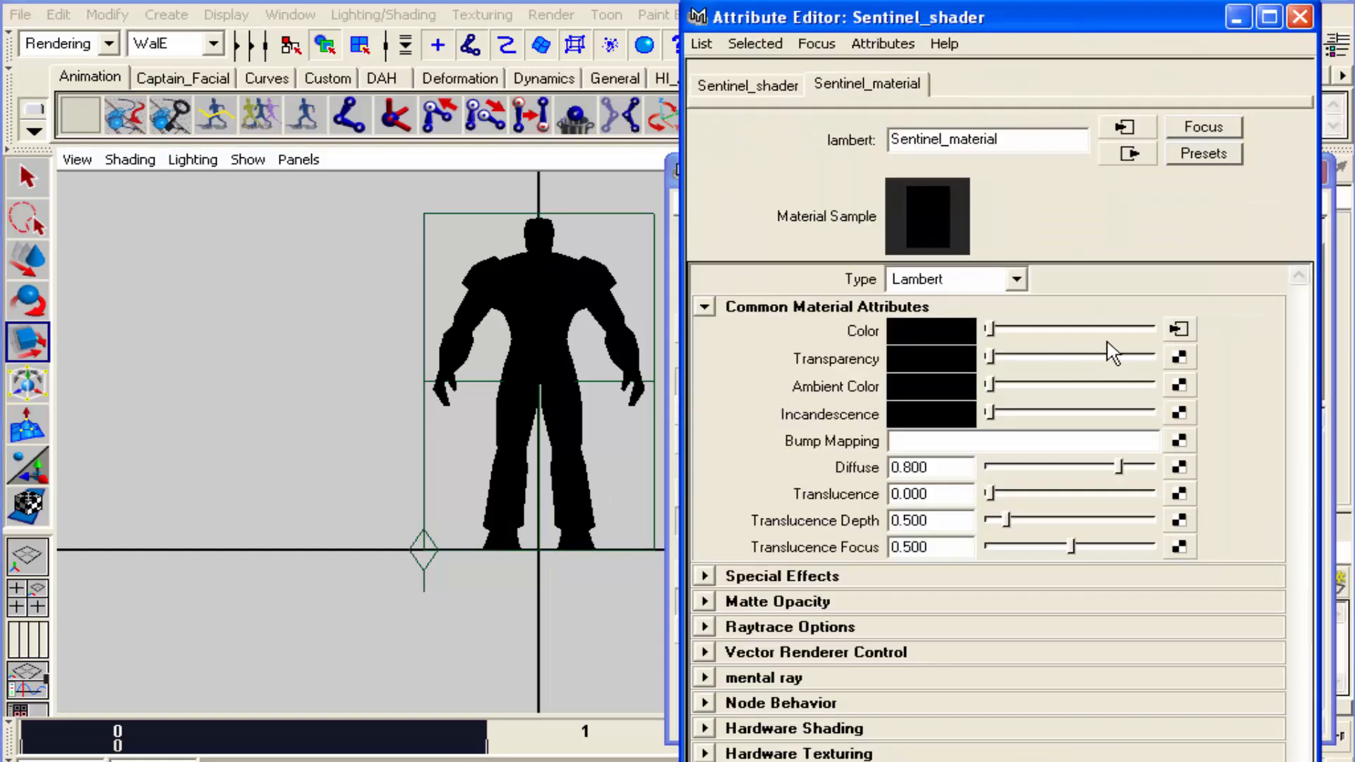
click(1179, 329)
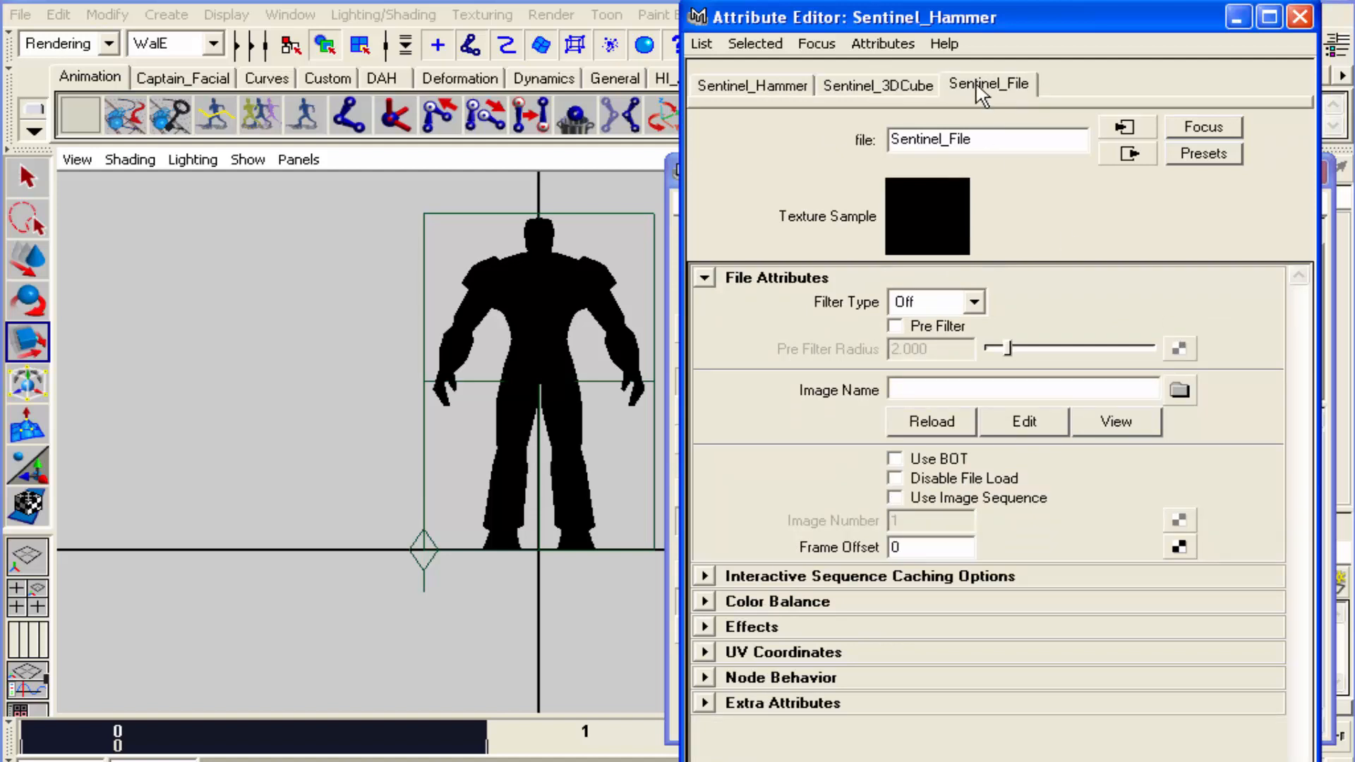
Switch to the Google image results in Firefox and review the "marvel sentinel front" search query
key(alt+Tab)
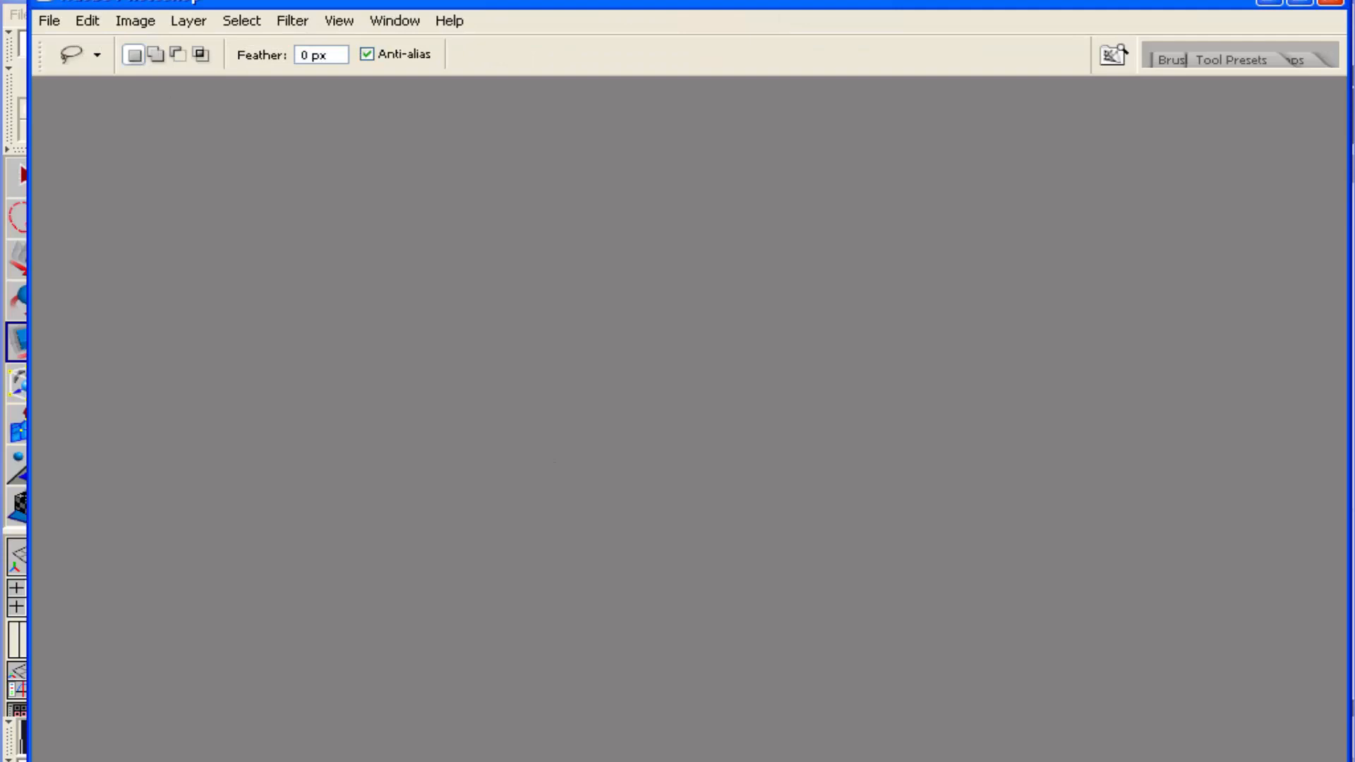
key(ctrl+o)
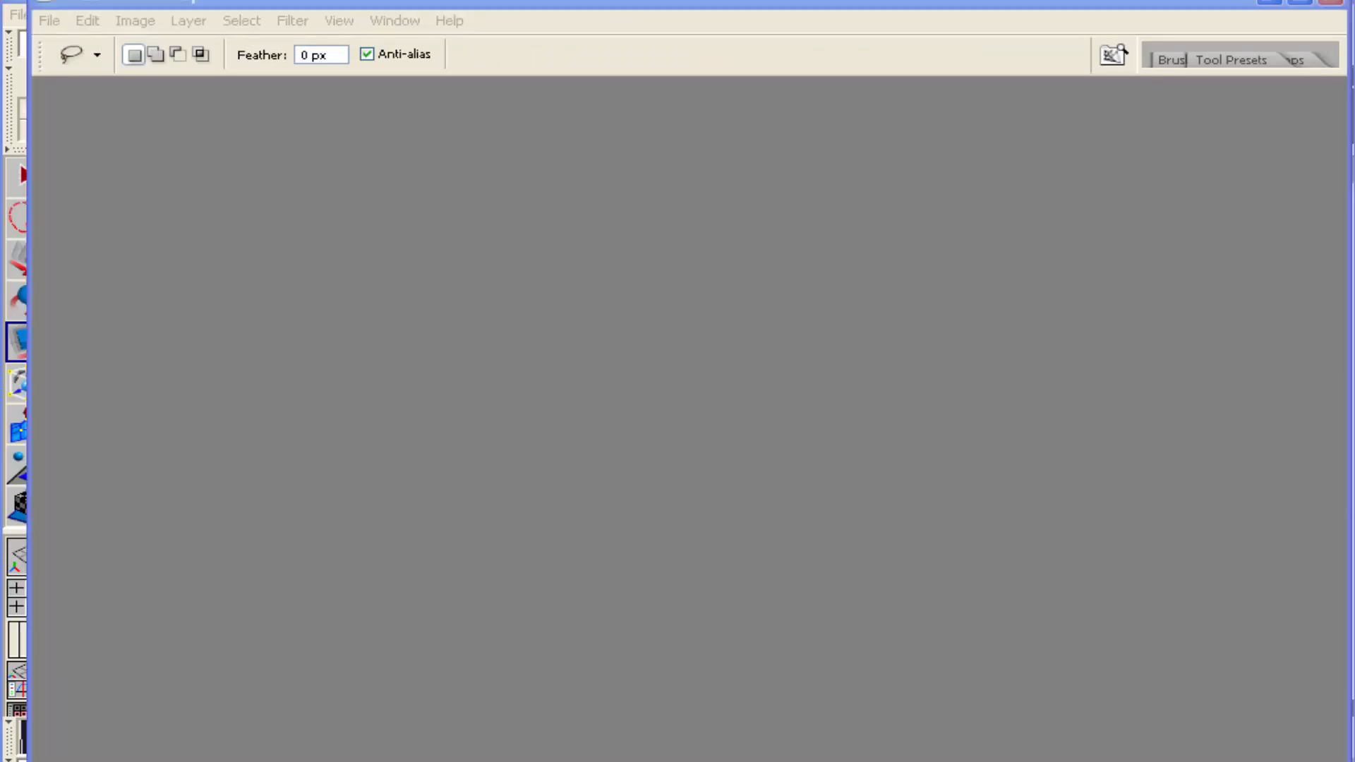
drag(1354, 205, 350, 21)
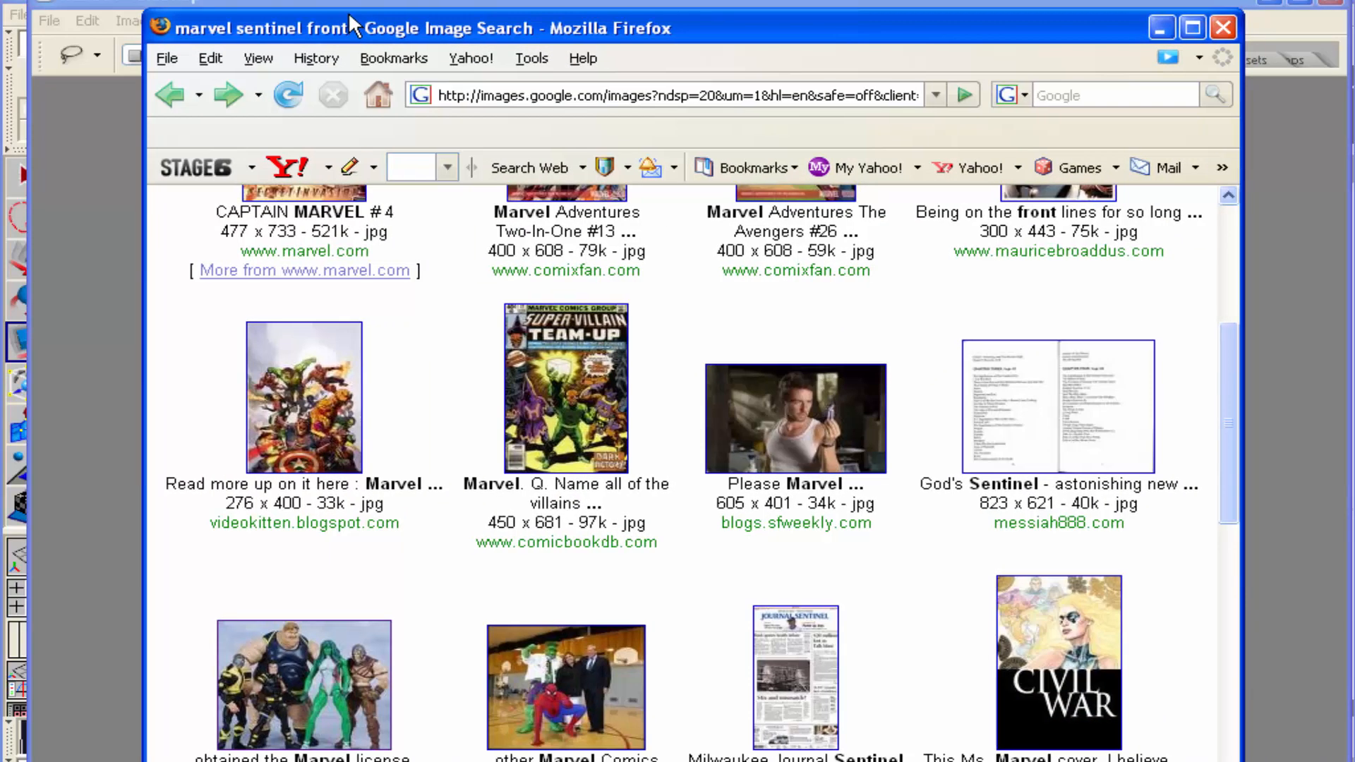
drag(1235, 333, 1239, 189)
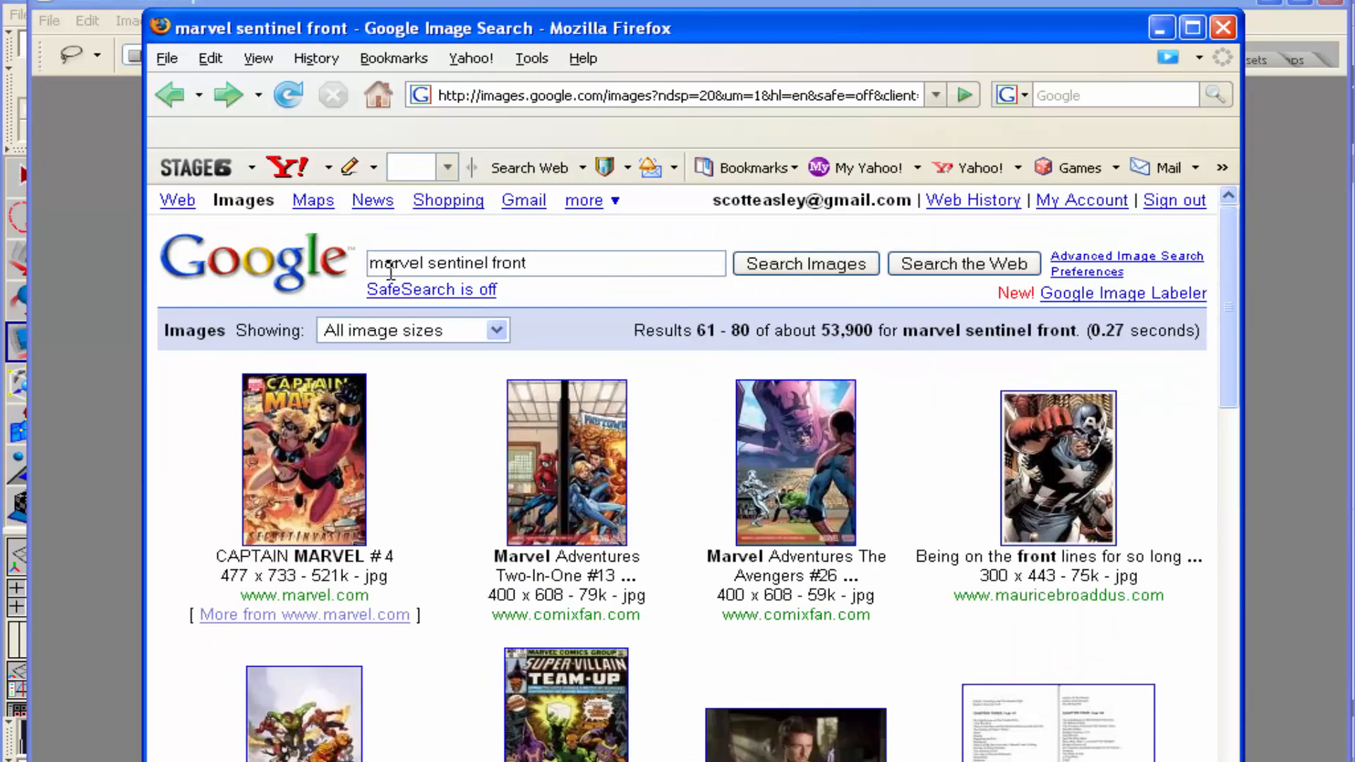
drag(423, 263, 336, 264)
double_click(455, 265)
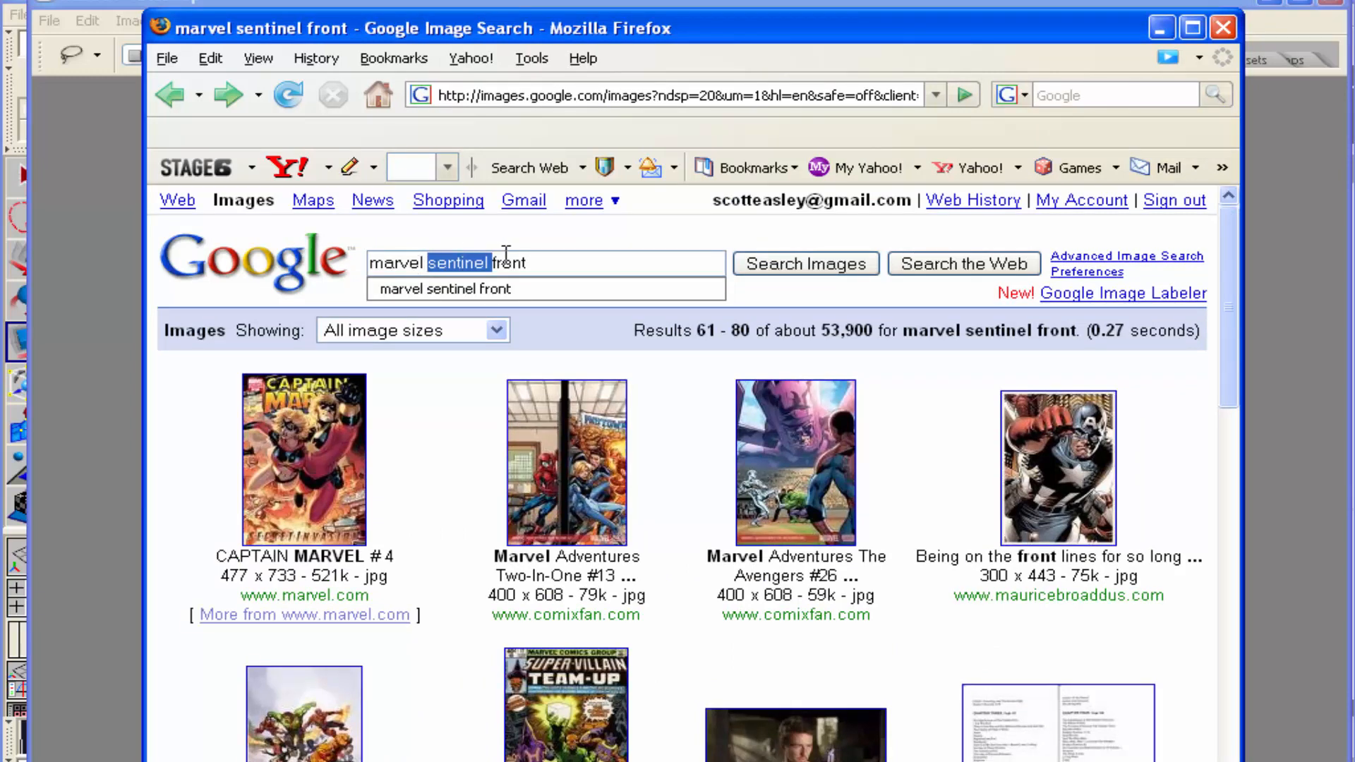
click(543, 258)
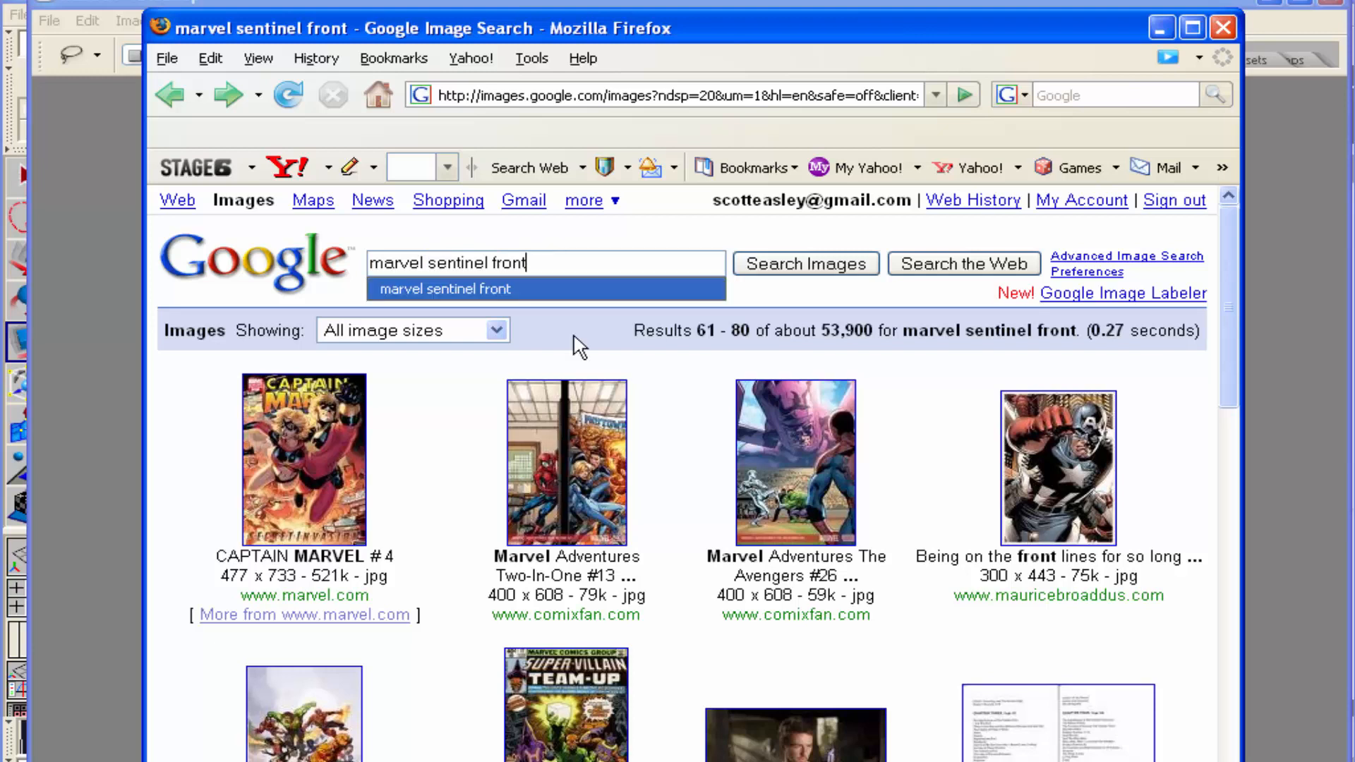
click(659, 493)
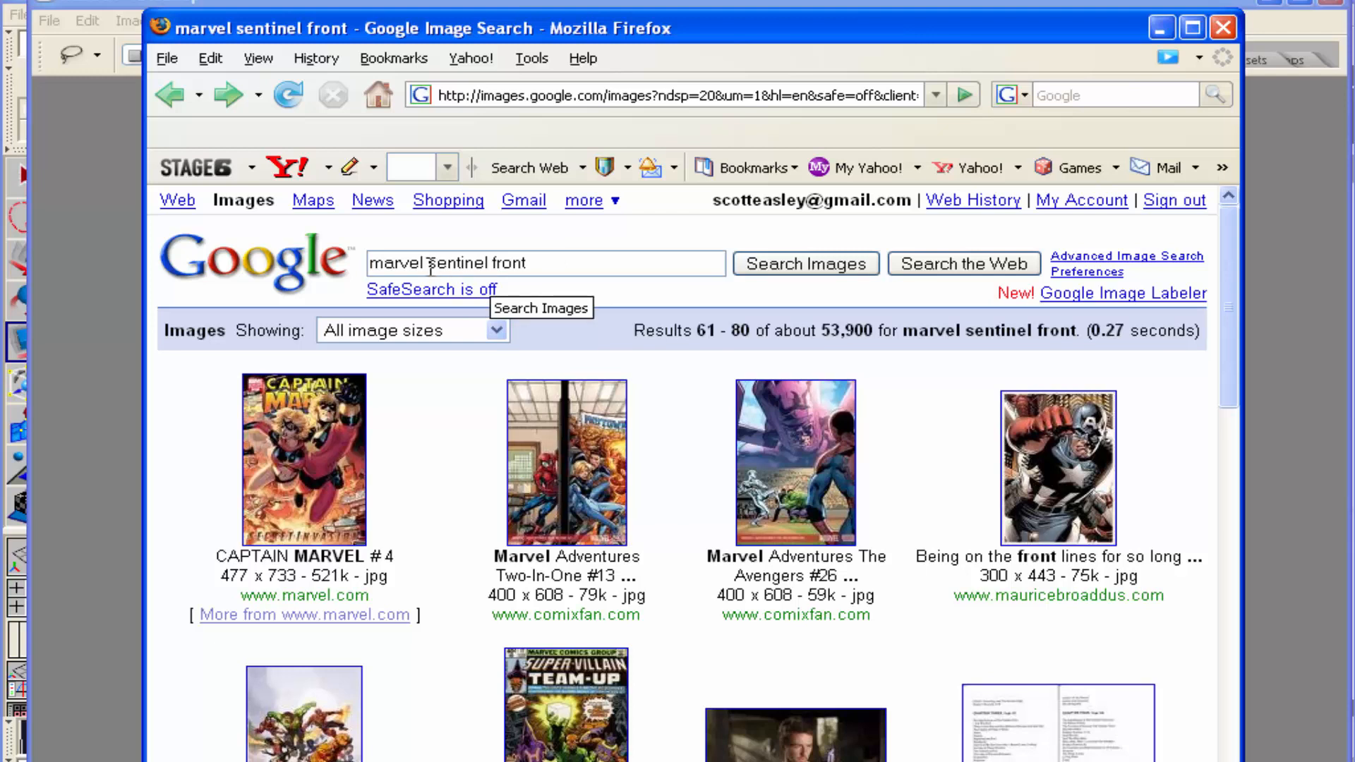
Remove "marvel" from the query and search Google Images for "sentinel front"
drag(431, 267, 368, 270)
key(Delete)
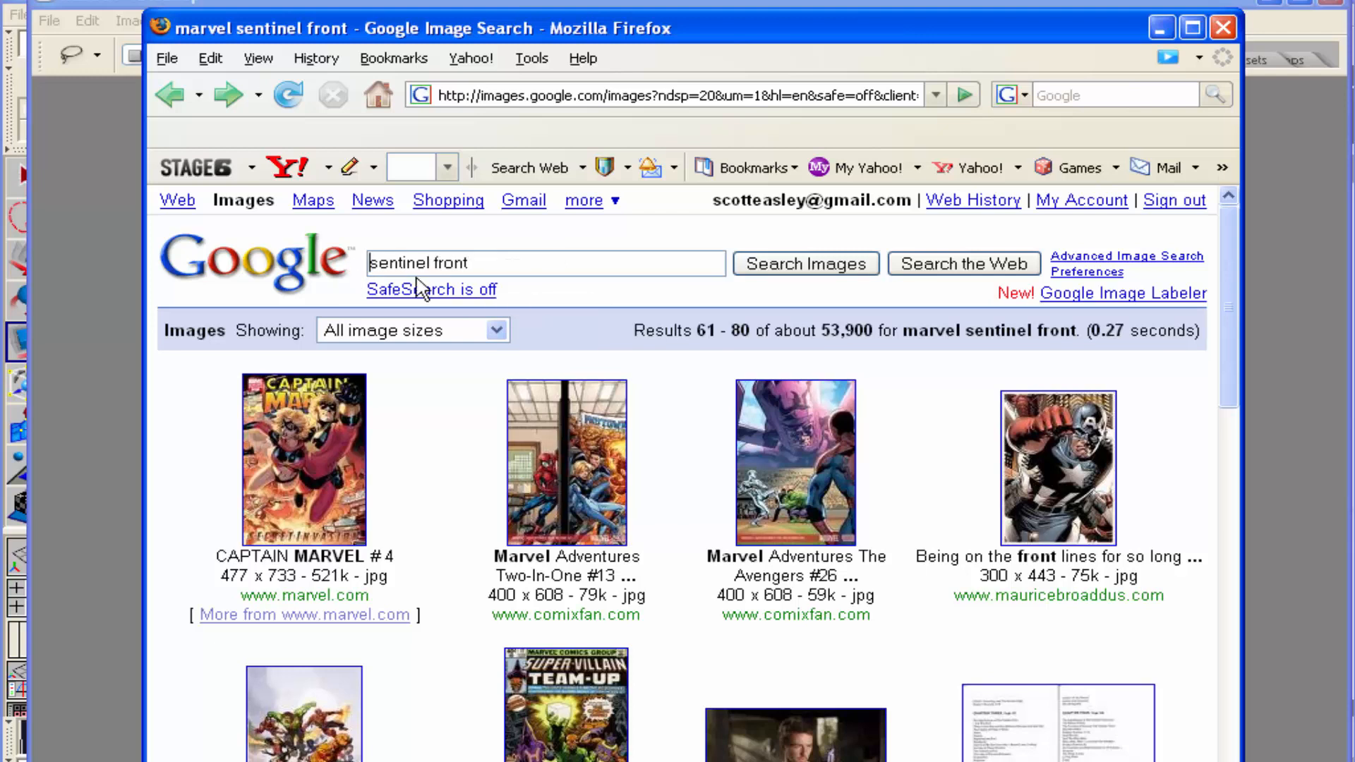
key(Return)
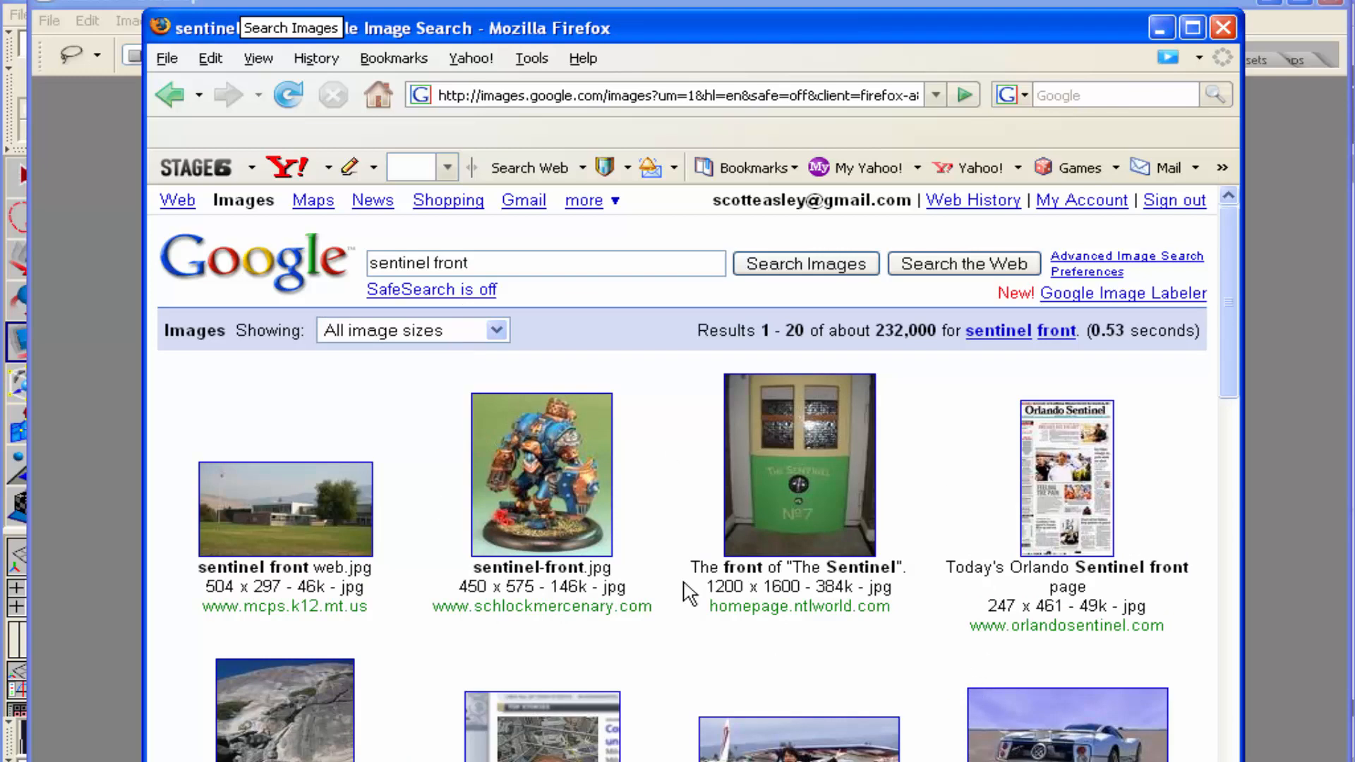
Add "marvel" back in front of the query and search Google Images for "marvel sentinel front"
mouse_move(499, 534)
click(369, 263)
text(marvel)
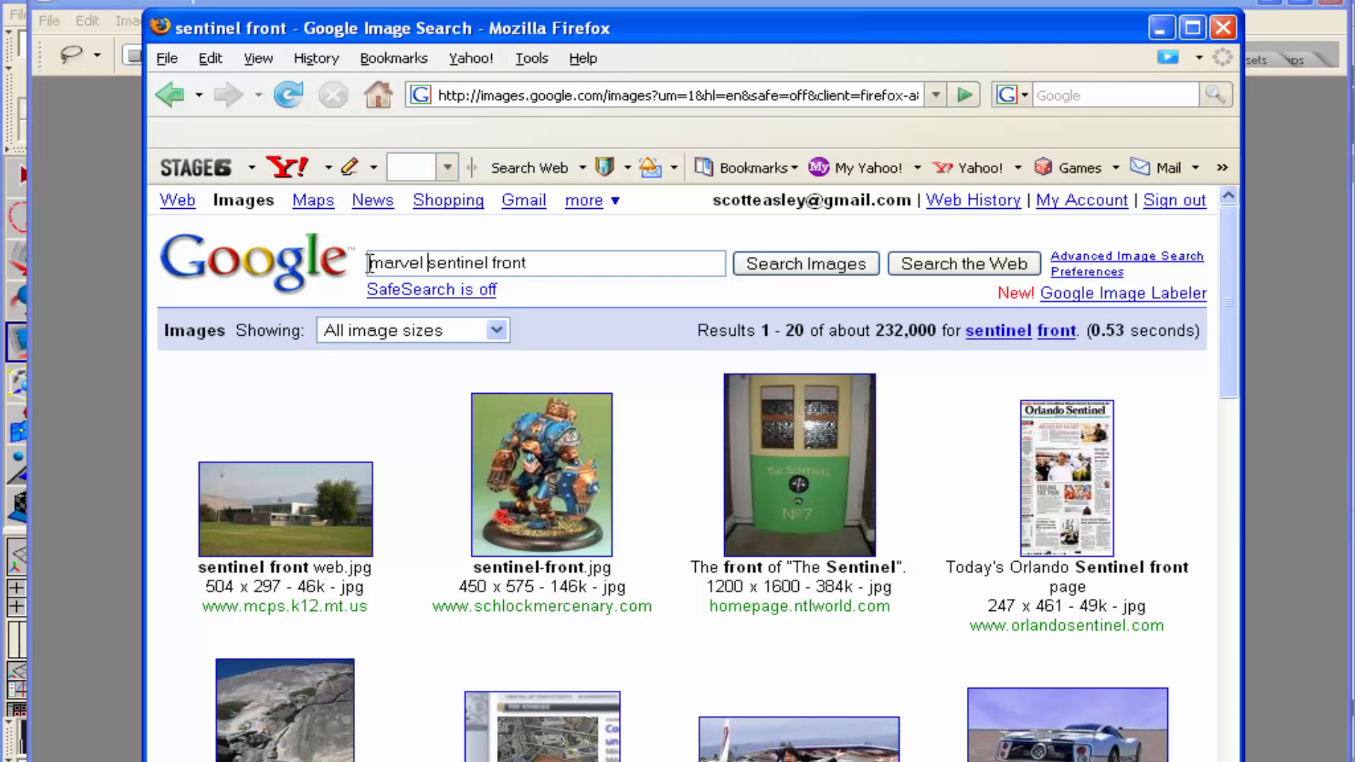
key(Return)
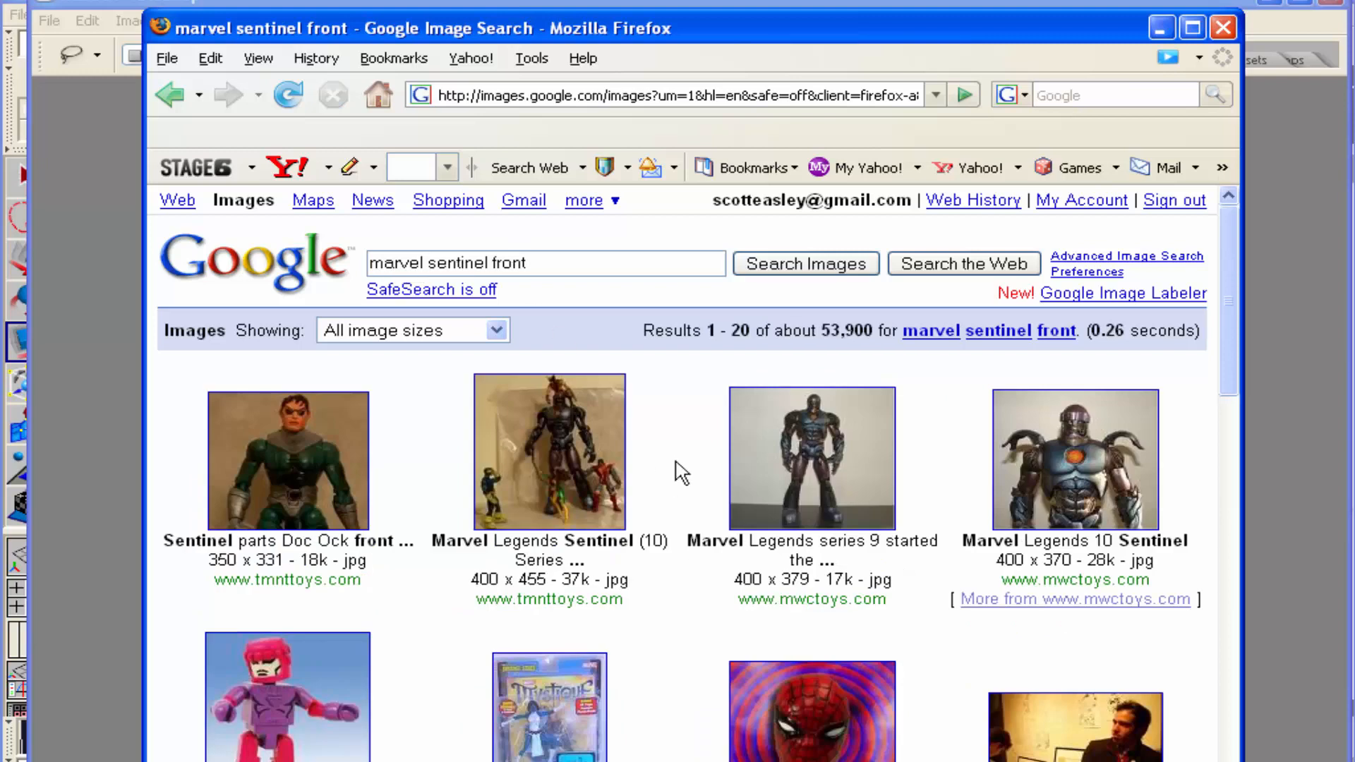
Open the "Marvel Legends 10 Sentinel" and "Marvel Legends series 9" image results, each in its own new browser tab
scroll(677, 469, down, 2)
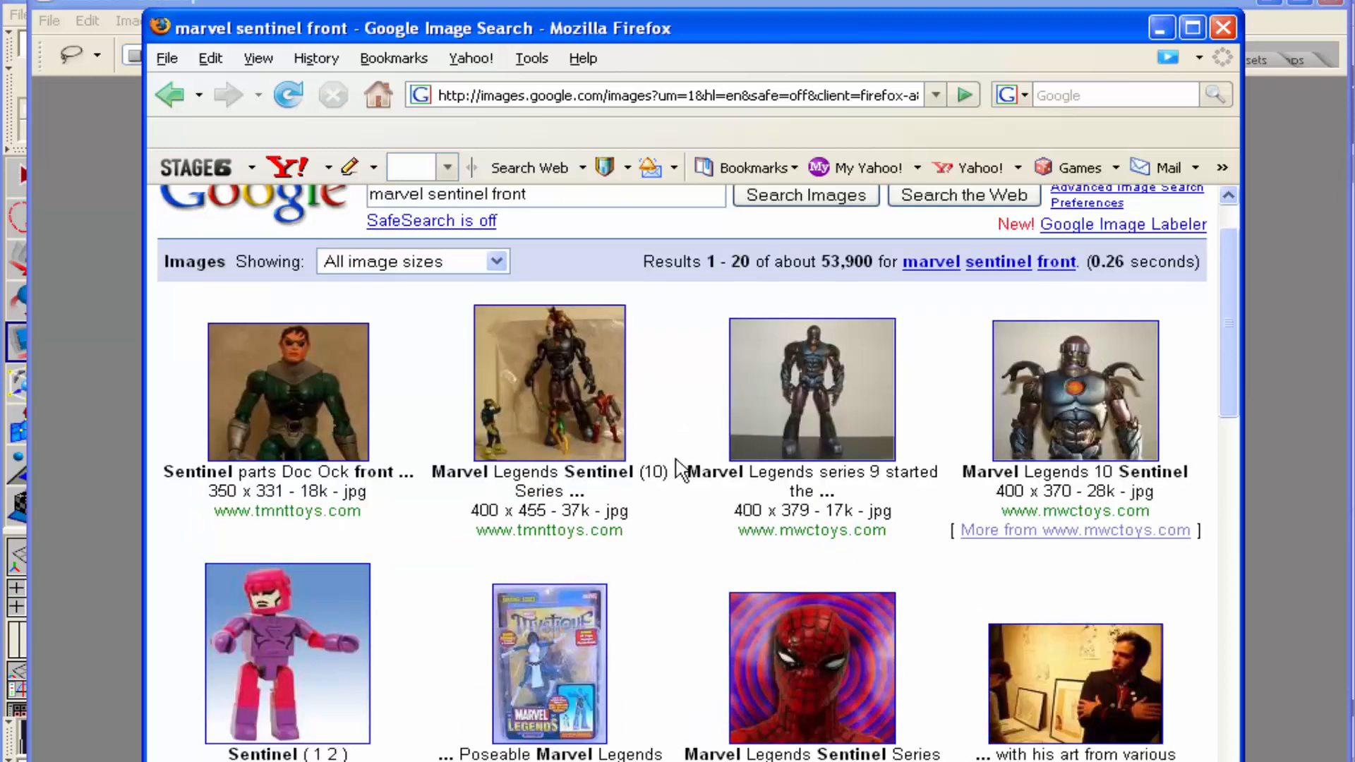
right_click(1069, 391)
click(1115, 424)
right_click(824, 412)
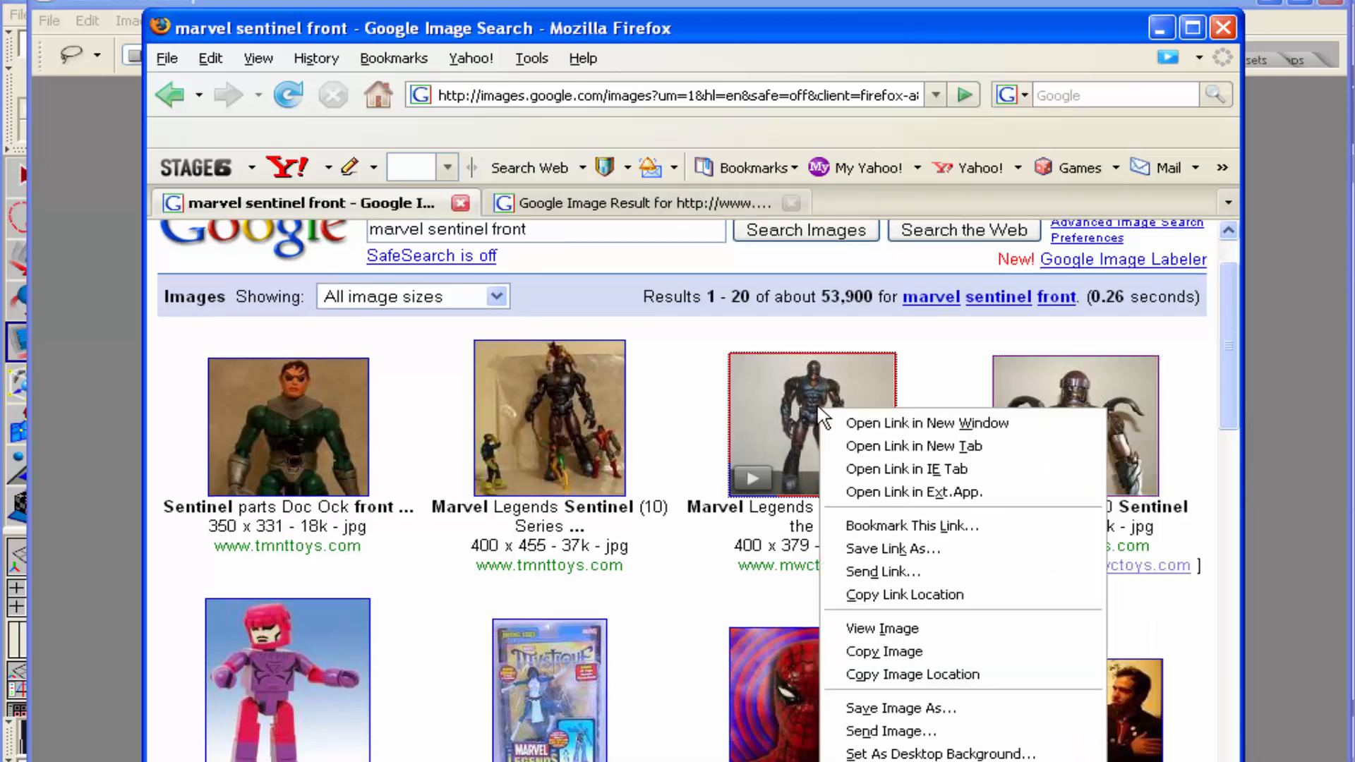
click(839, 437)
Look through the remaining image results and open the "Marvel Legends Sentinel (10) Series" result in a new browser tab
scroll(837, 433, down, 6)
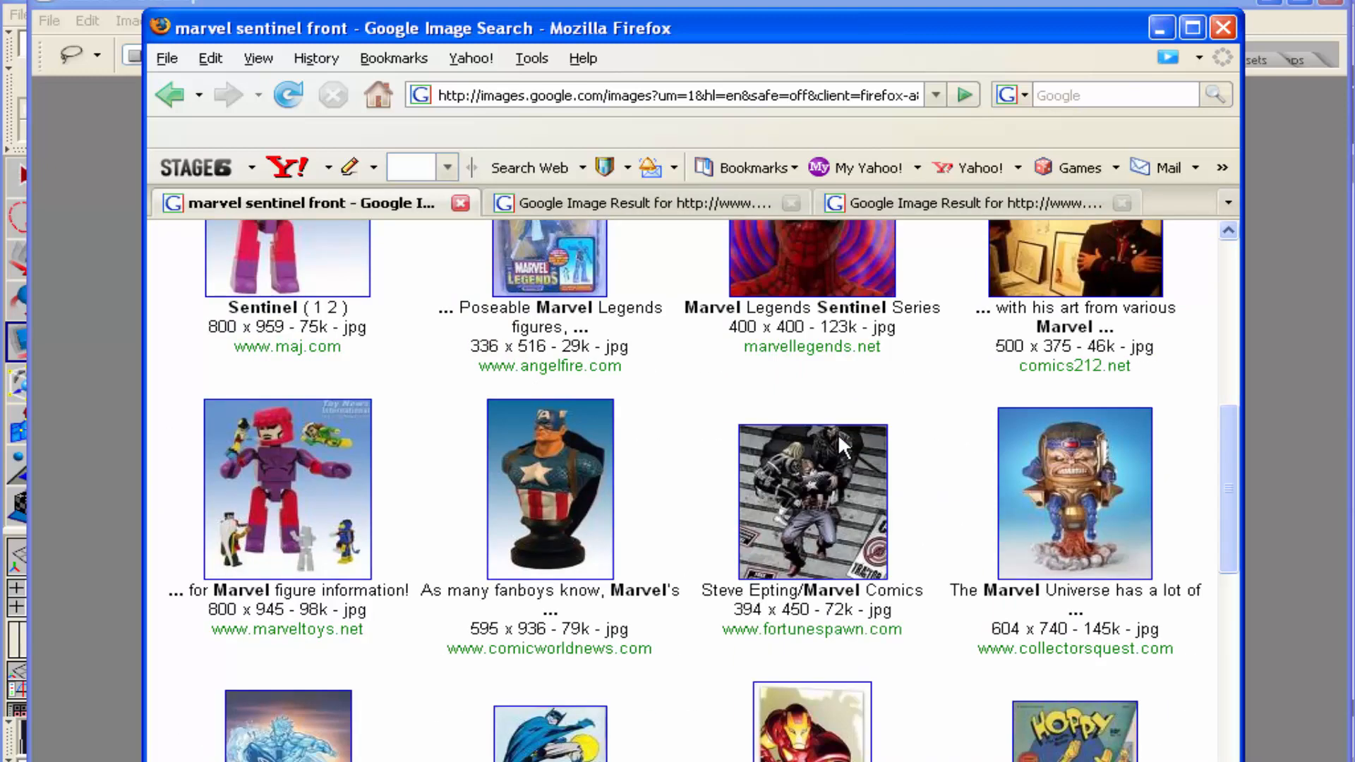
scroll(840, 438, down, 6)
scroll(841, 447, up, 6)
scroll(621, 408, up, 3)
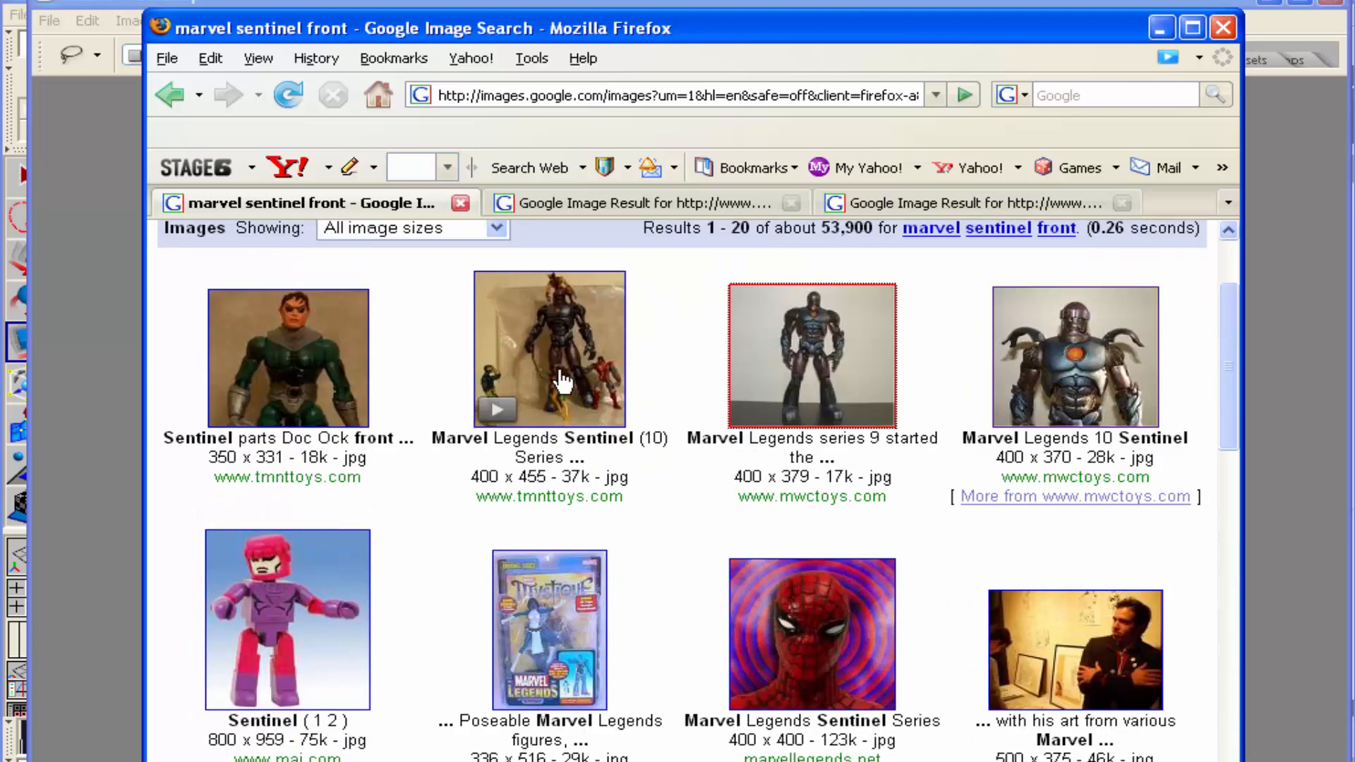
right_click(567, 387)
click(603, 393)
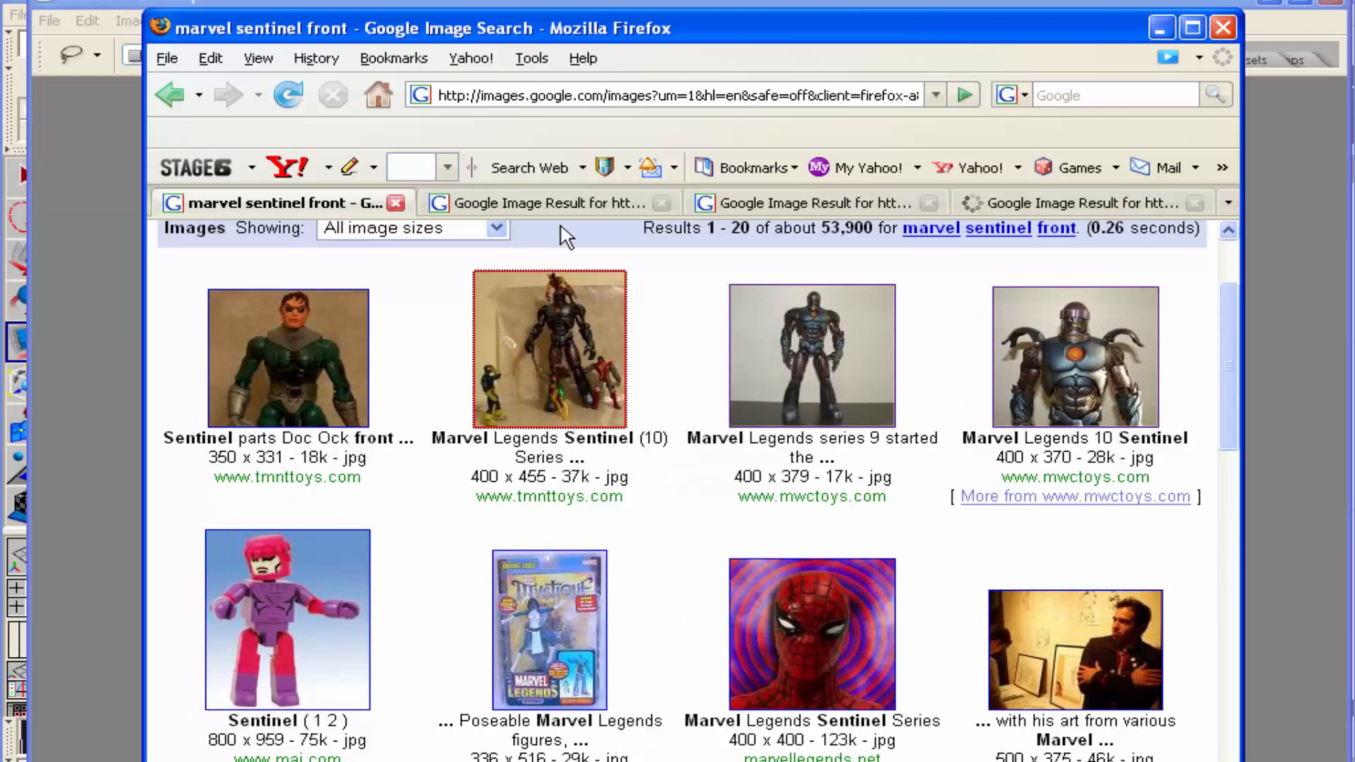
On the opened review_sentinal_6.jpg result page, copy the Sentinel upper-body front photo
click(561, 205)
scroll(709, 494, down, 5)
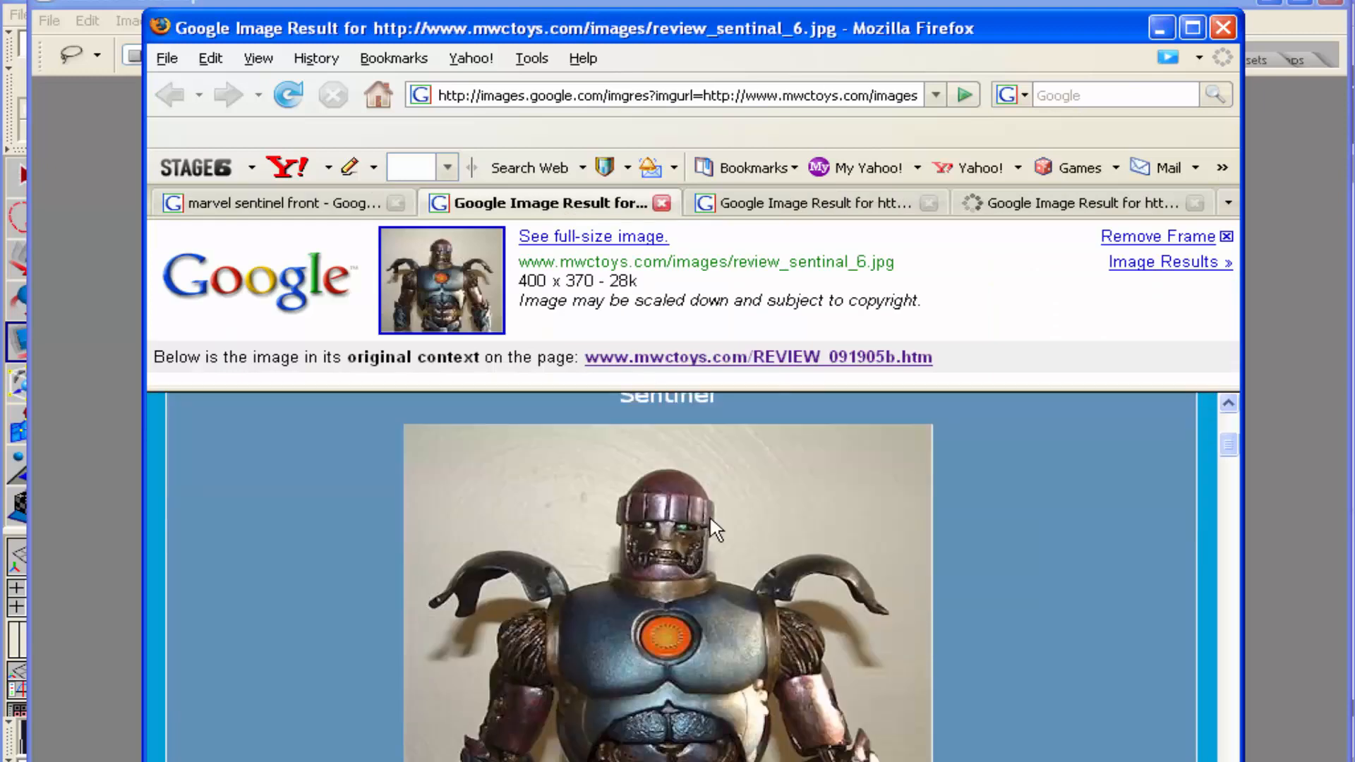
scroll(710, 528, down, 2)
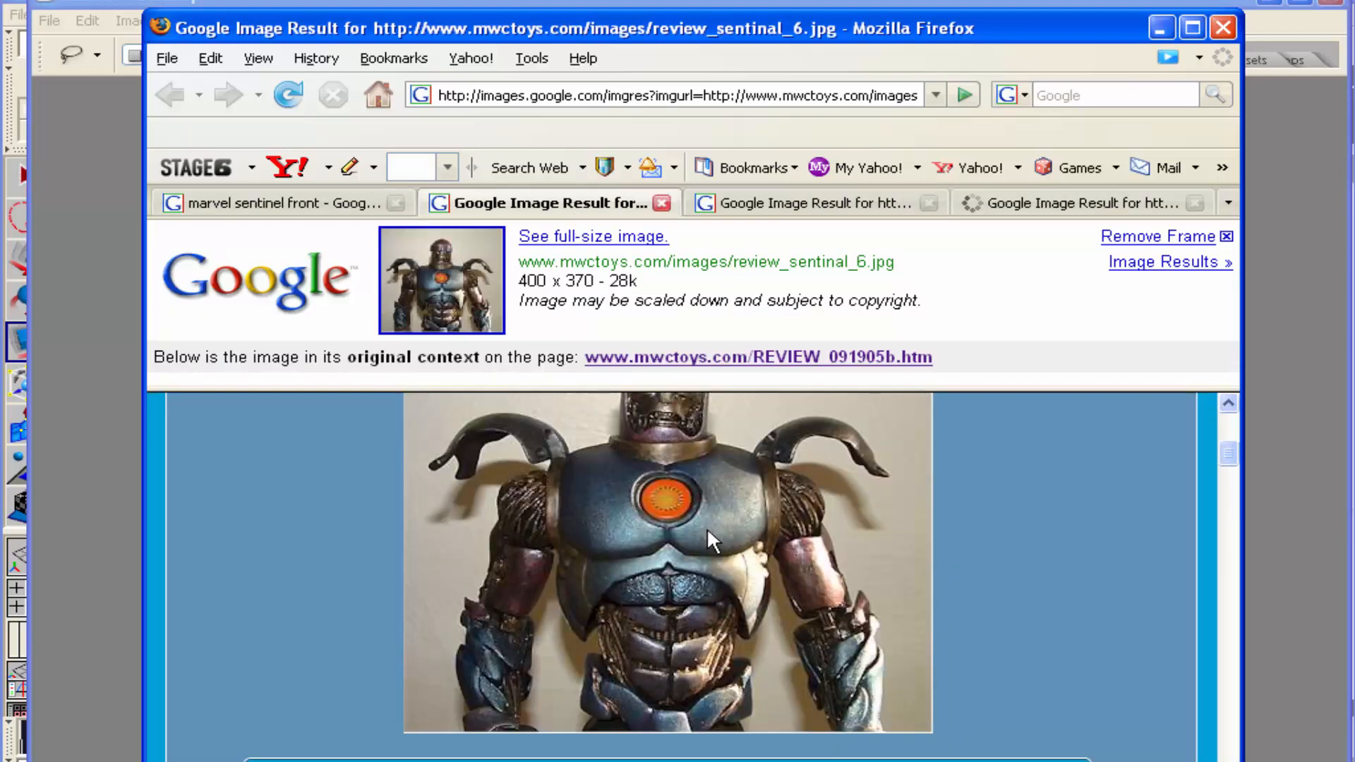
scroll(706, 527, up, 2)
right_click(684, 540)
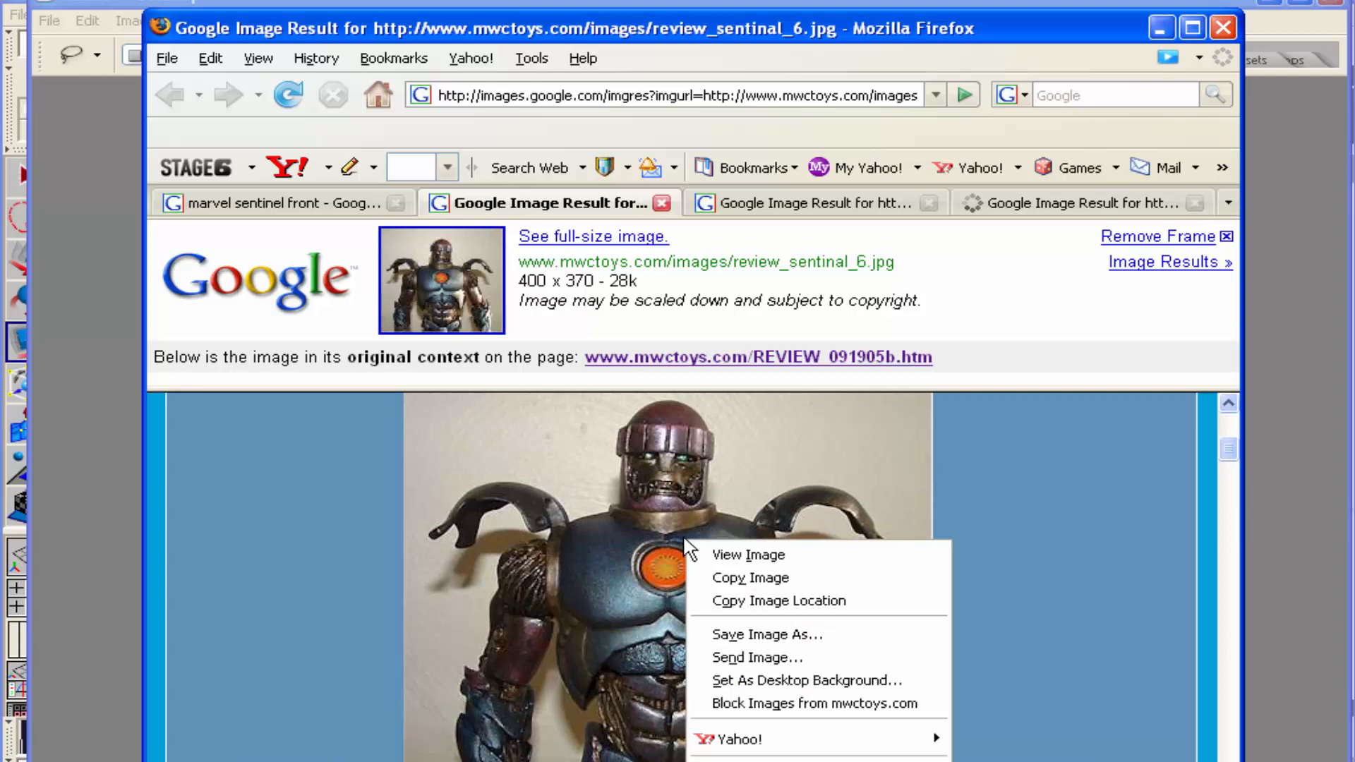
click(731, 581)
Switch to Photoshop and paste the copied Sentinel upper-body photo into a new document
key(alt+Tab)
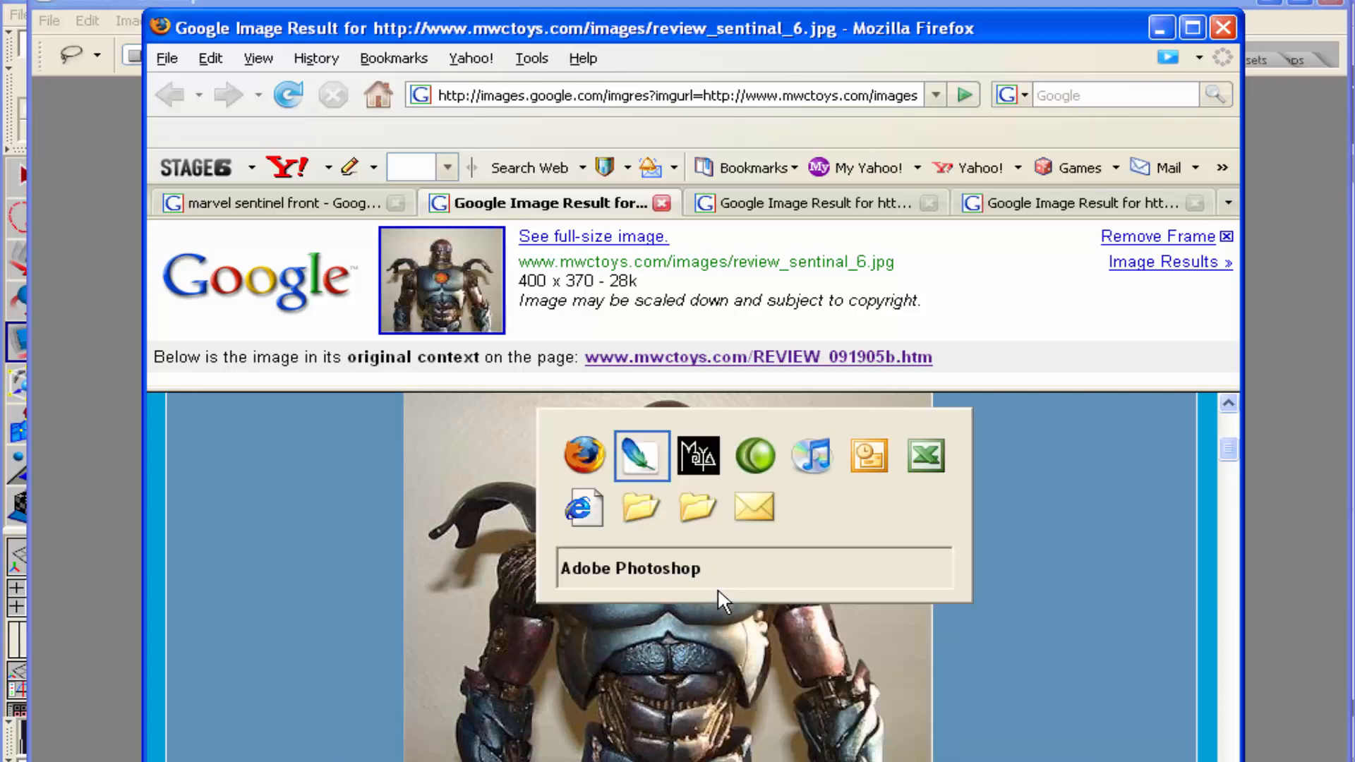
key(alt+Tab)
key(alt+Tab)
key(alt+Tab)
key(alt+Tab)
key(alt+Tab)
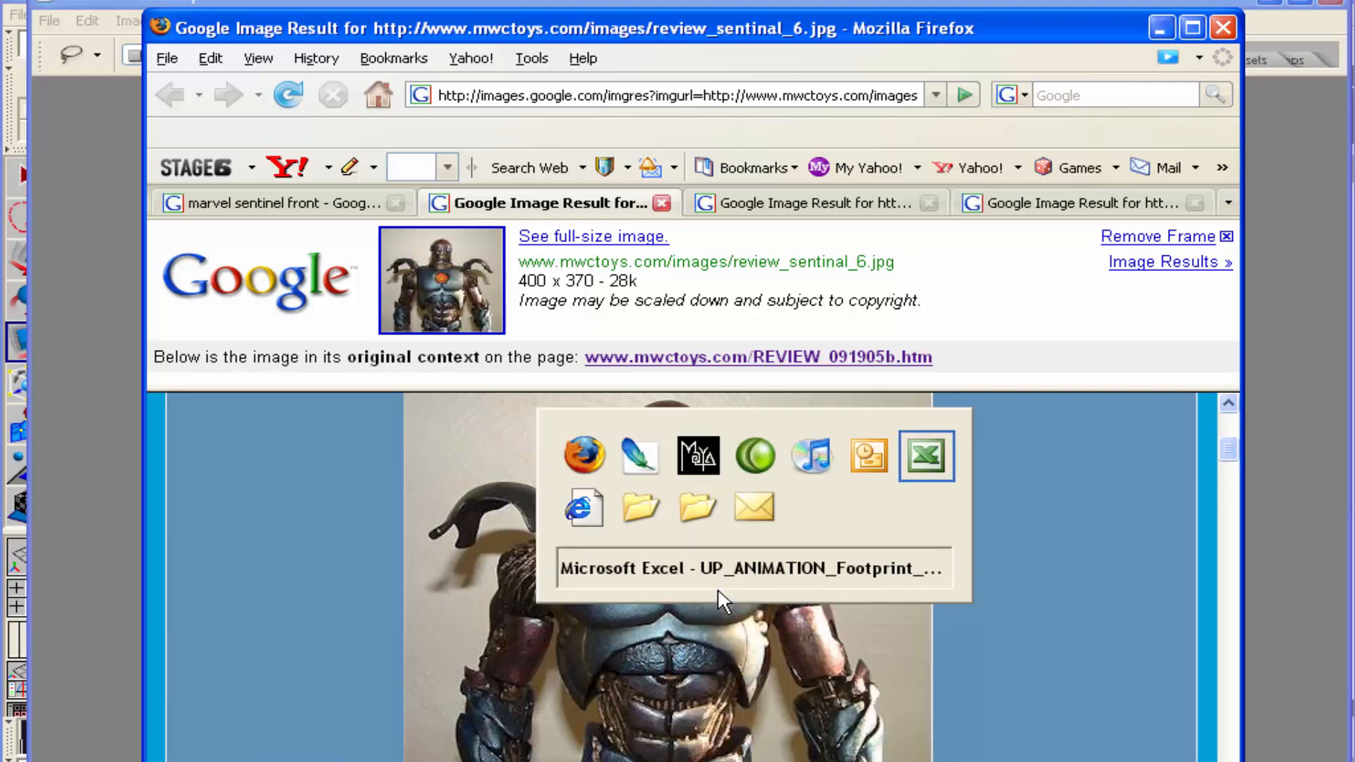
click(91, 290)
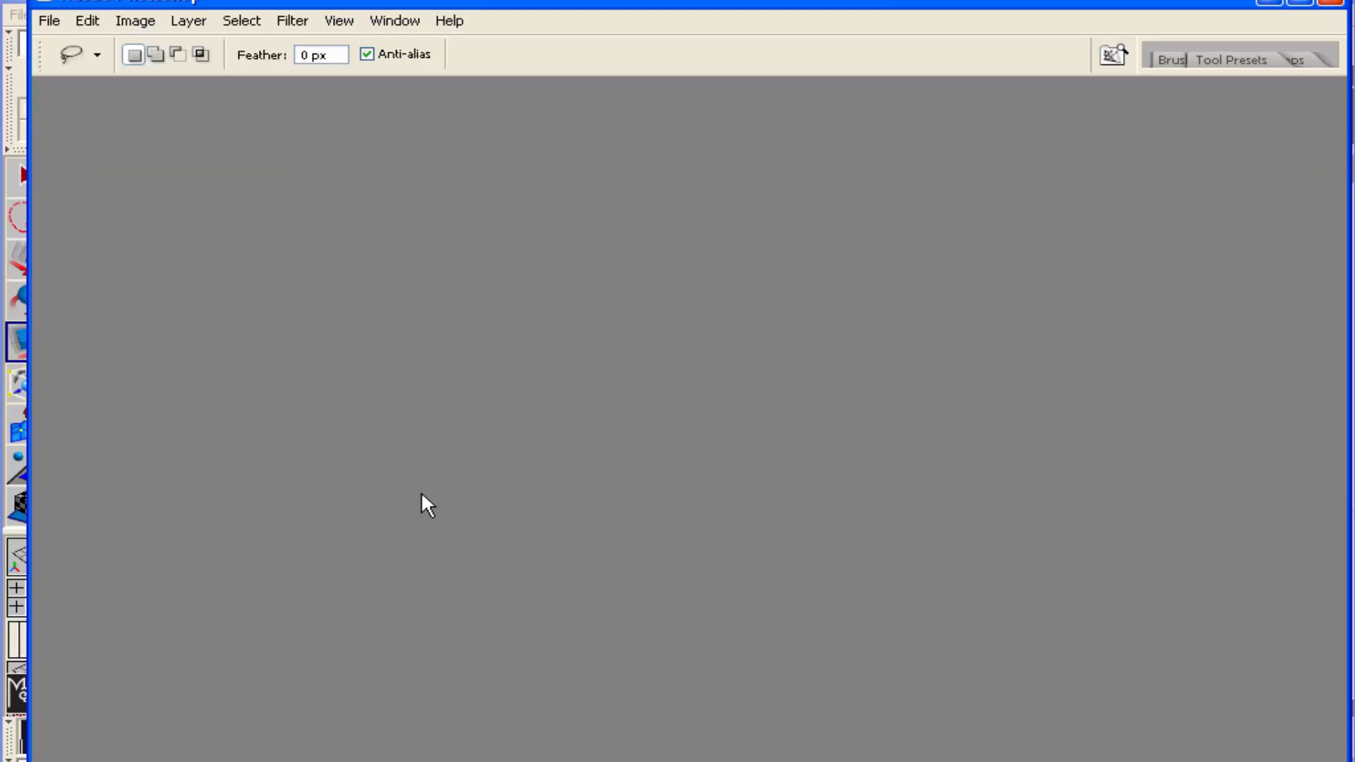
drag(1326, 224, 346, 137)
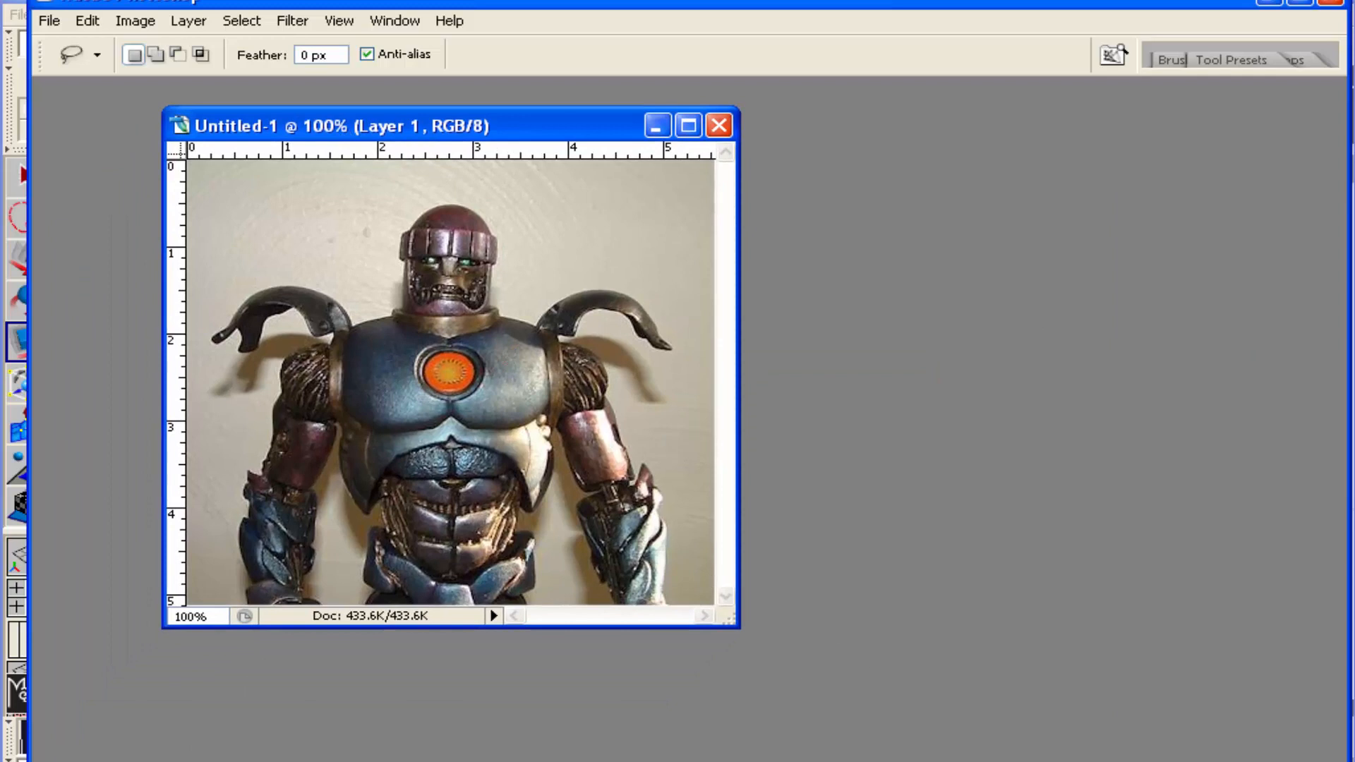
Return to Firefox, open the original mwctoys.com review page and copy its full-body front photo of the Sentinel
key(alt+Tab)
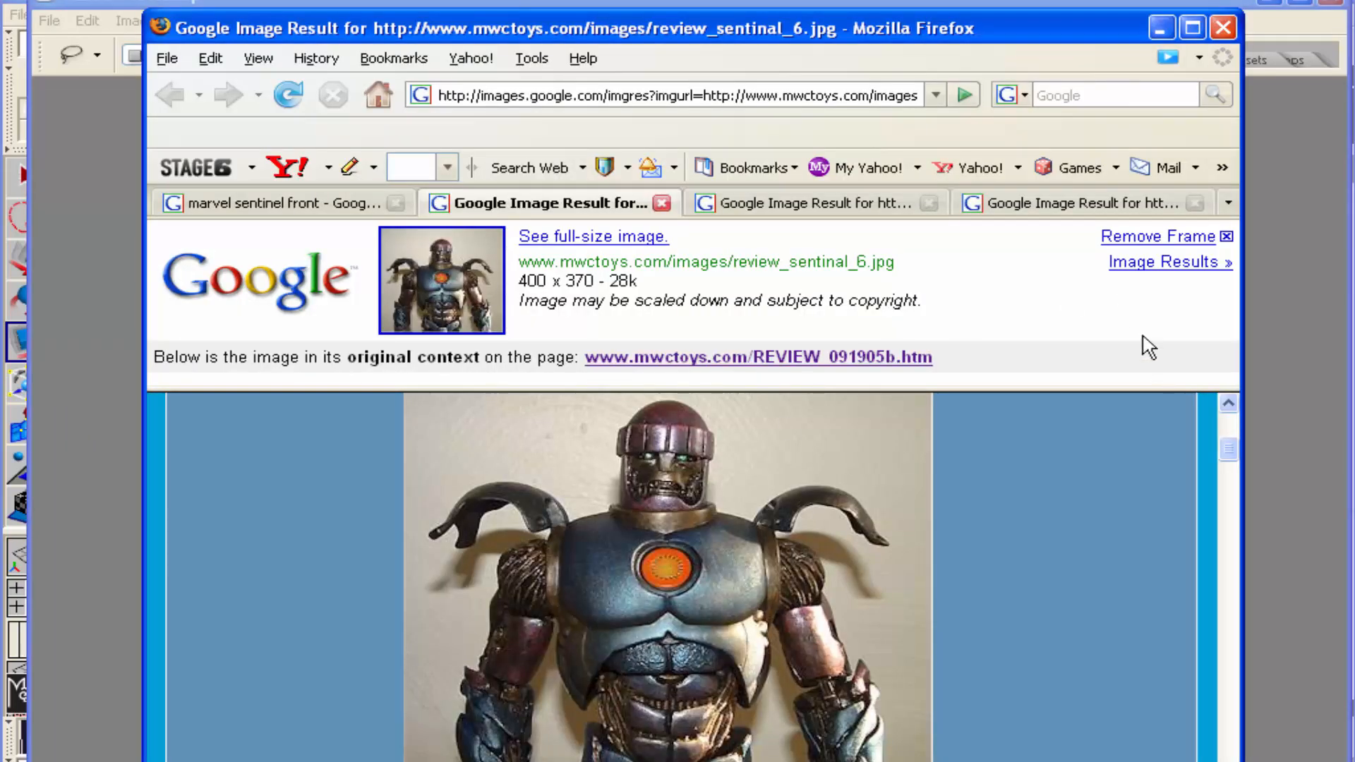
click(910, 358)
scroll(970, 508, down, 10)
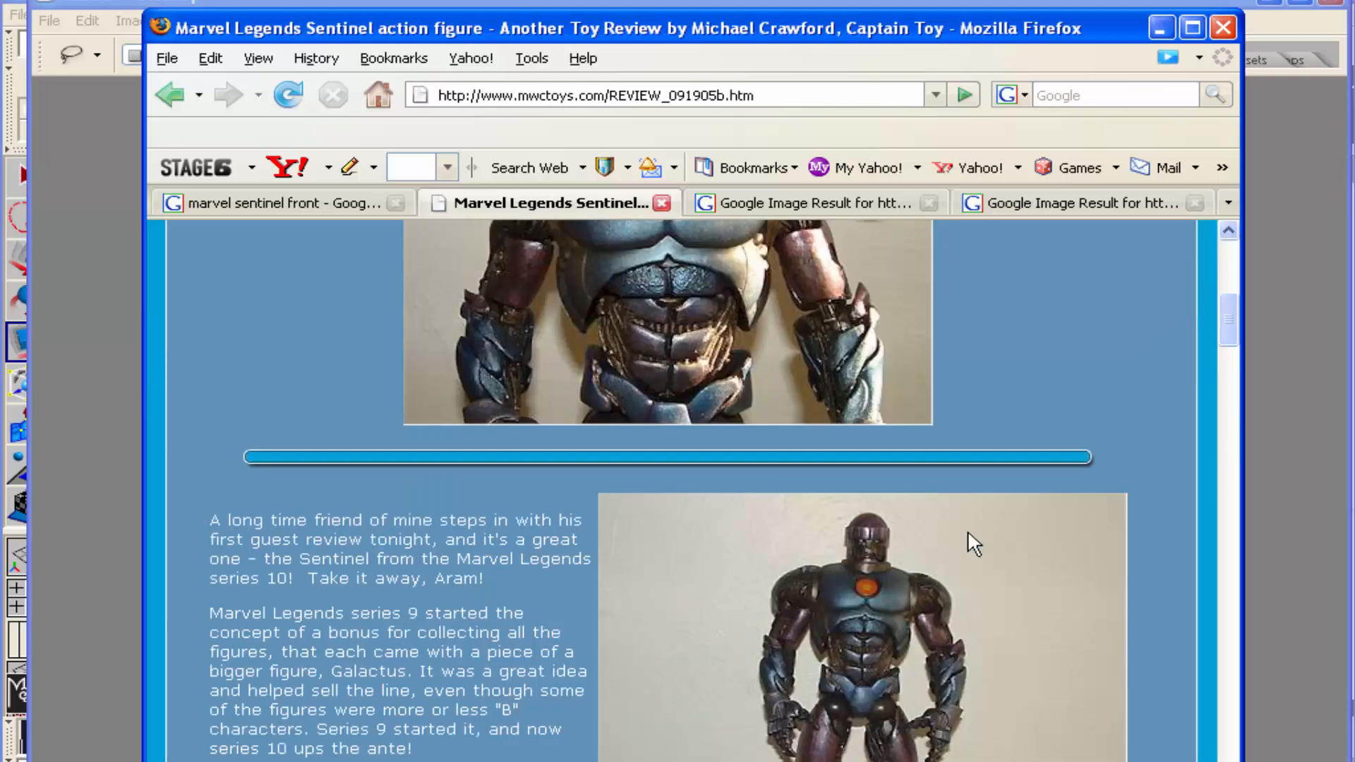
scroll(967, 557, down, 3)
right_click(896, 535)
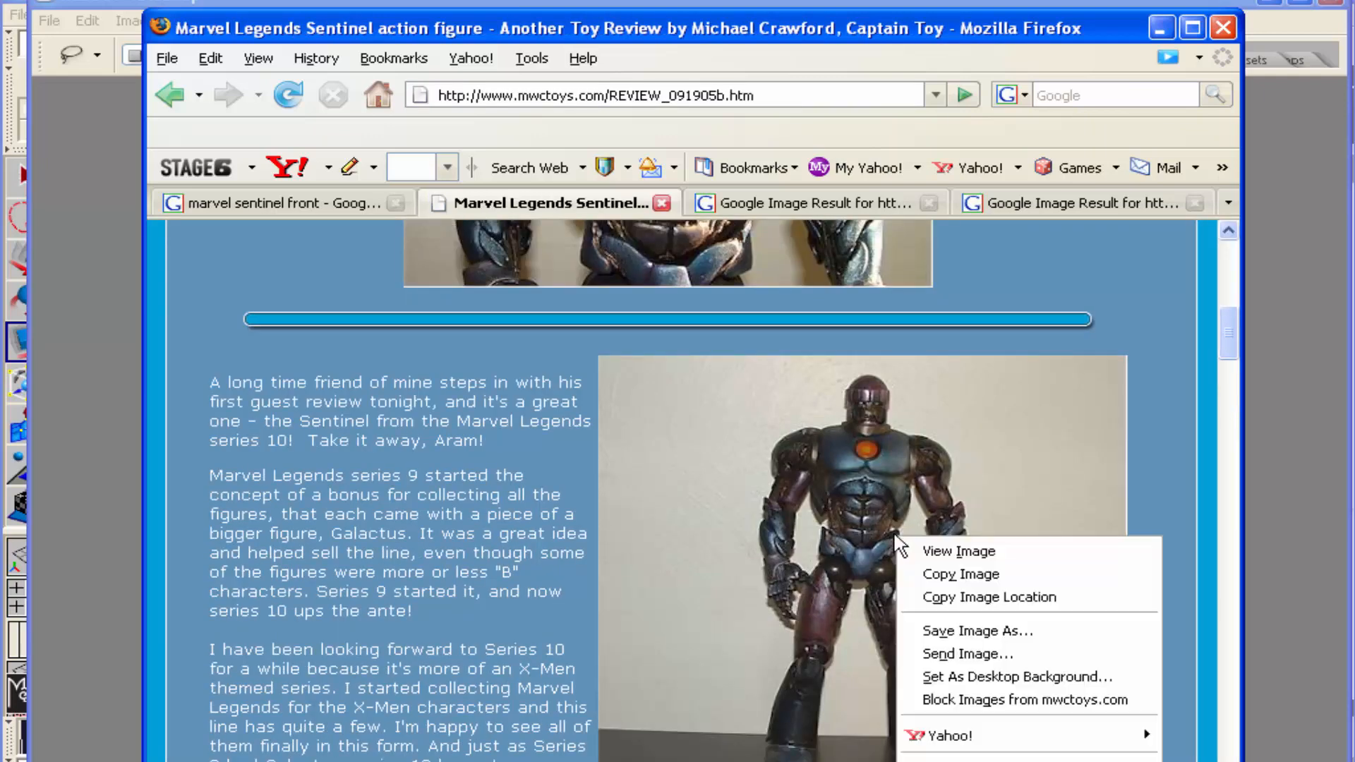
click(931, 574)
Paste the full-body Sentinel photo into a second new Photoshop document and place its window beside the upper-body document
click(71, 443)
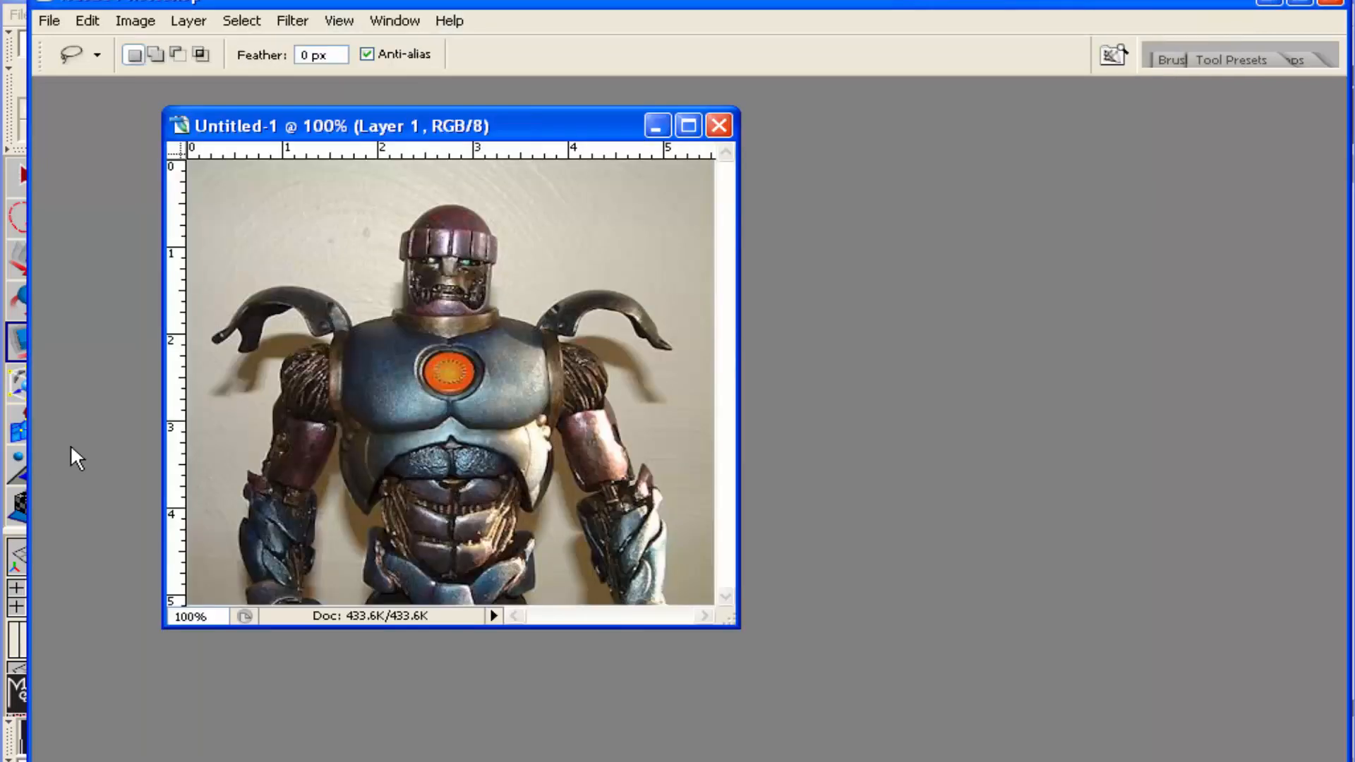
key(ctrl+n)
key(Return)
key(ctrl+v)
drag(226, 105, 890, 192)
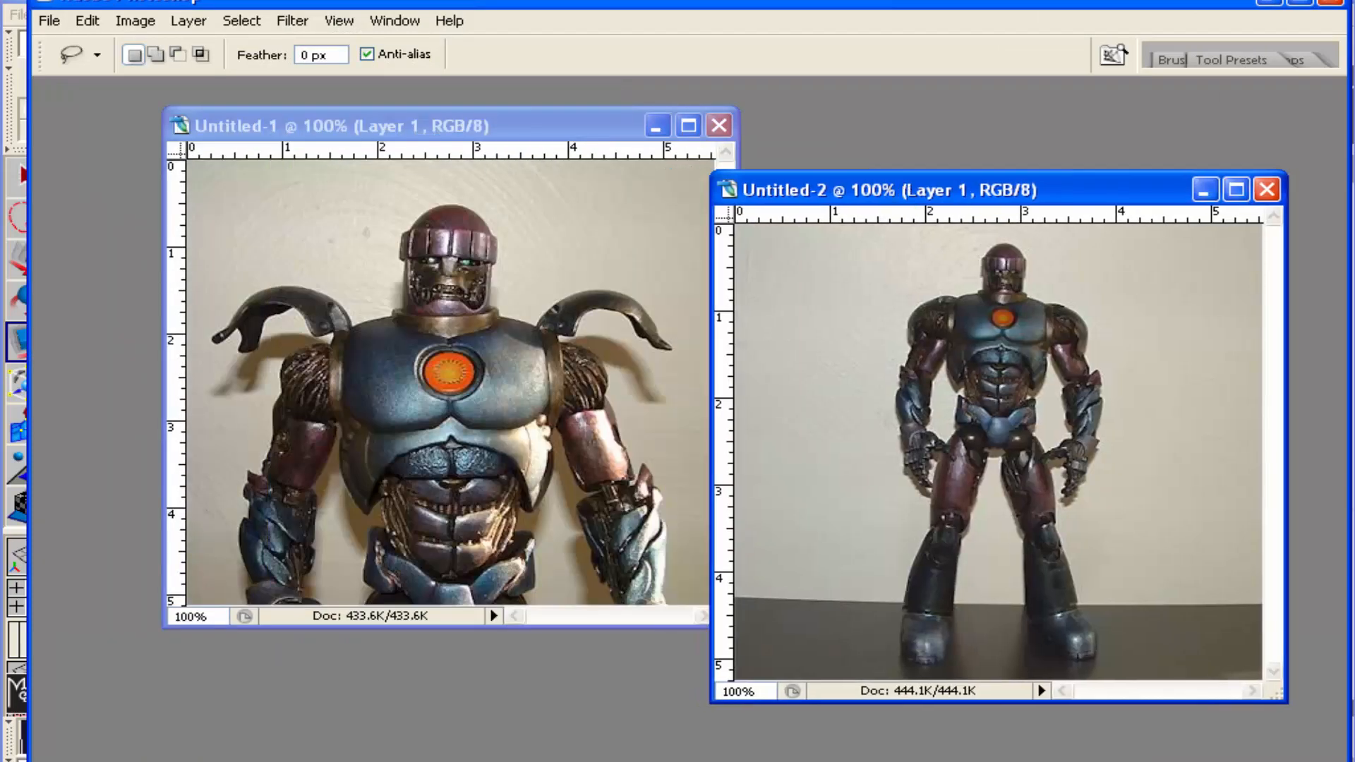
Switch back to the Sentinel review page in Firefox and look through its other photos for usable texture references
key(alt+Tab)
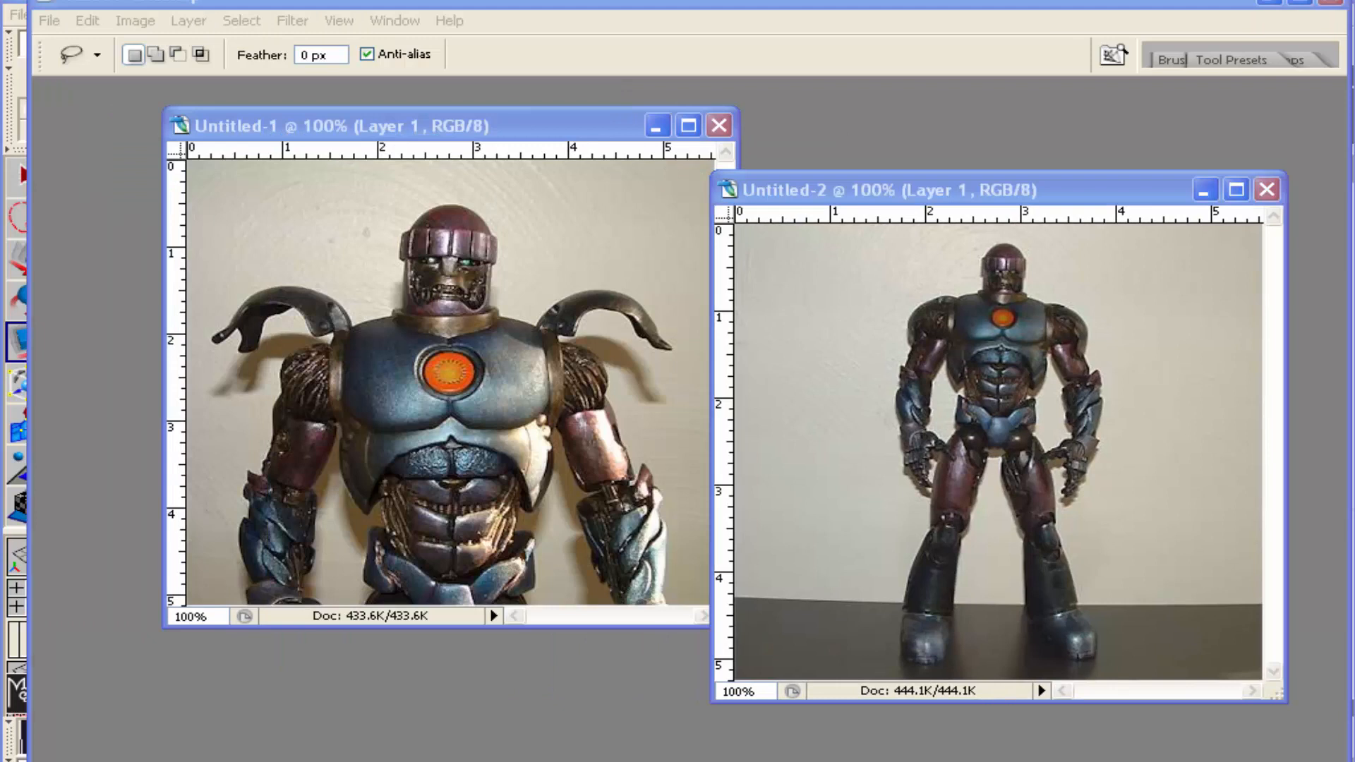
key(alt+Tab)
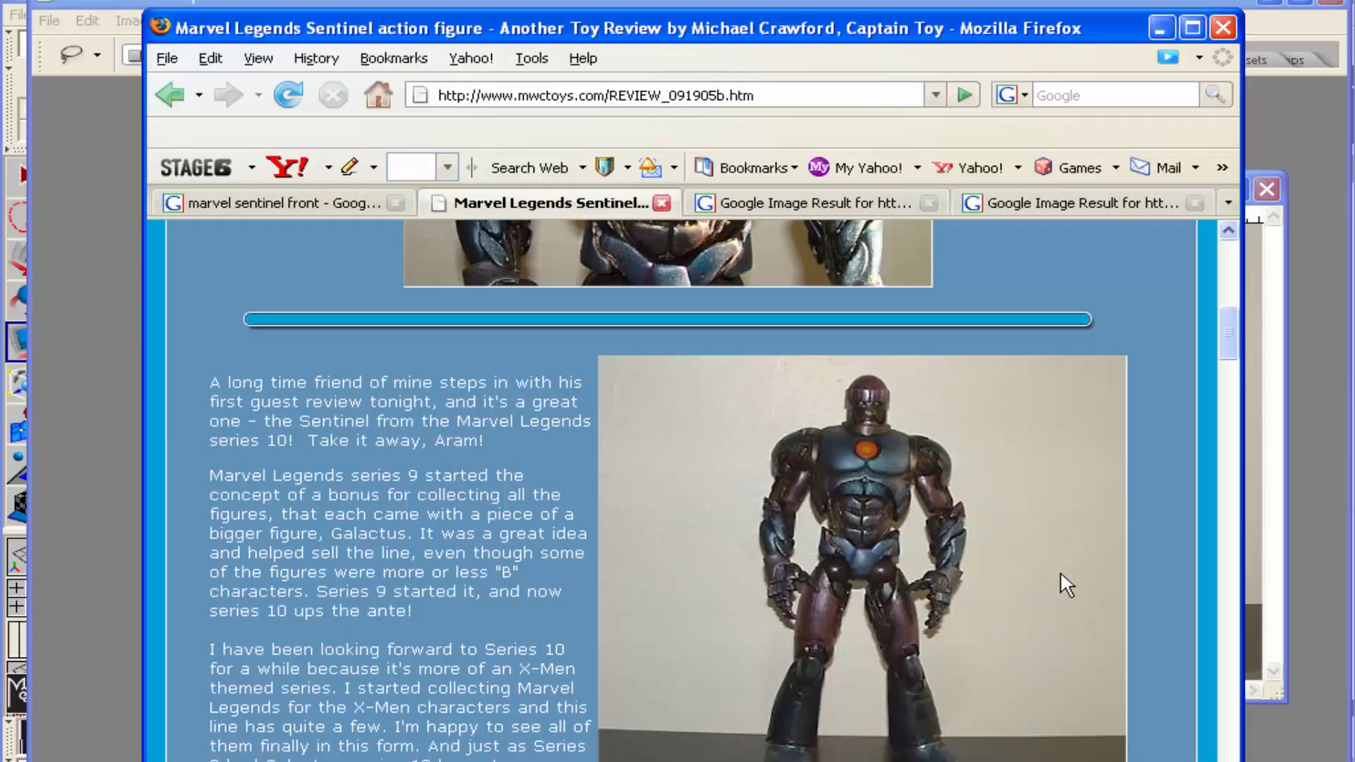
drag(1239, 333, 1227, 413)
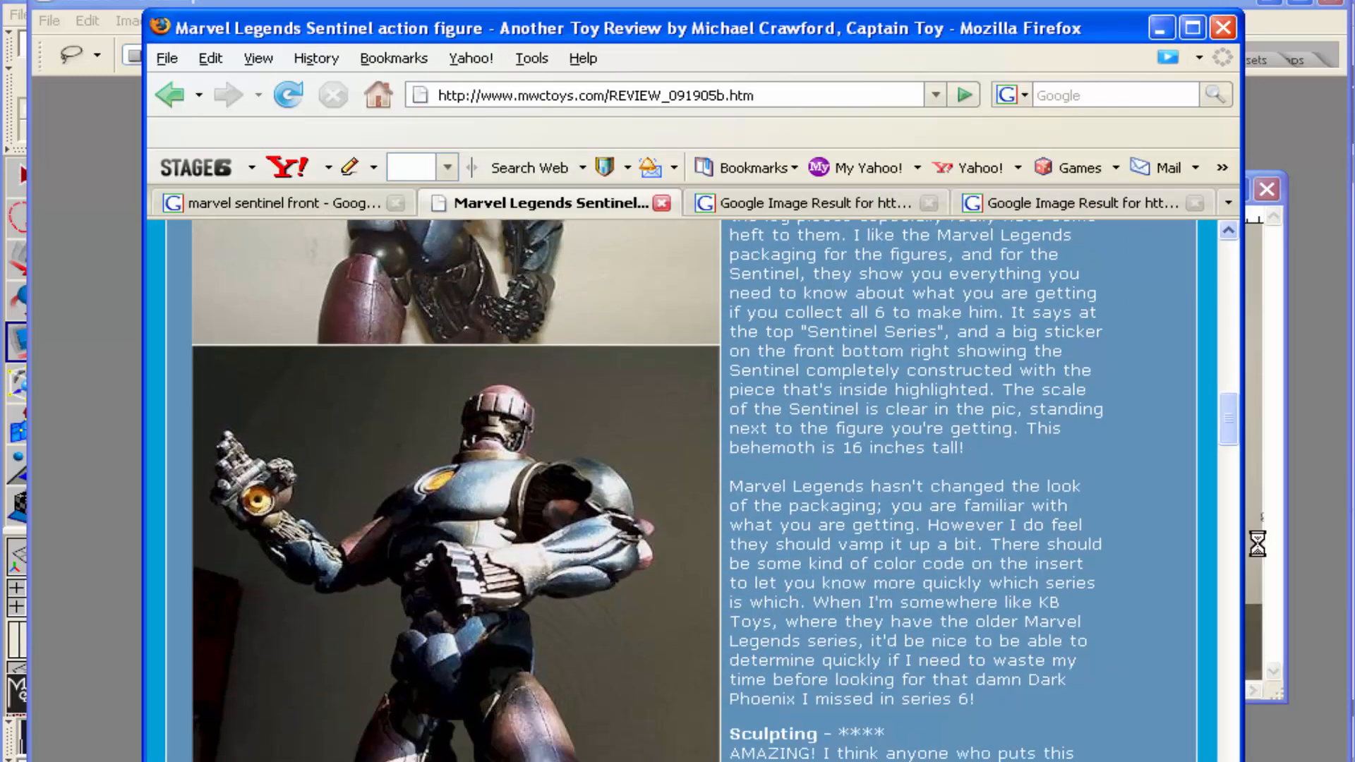
drag(1229, 434, 1228, 361)
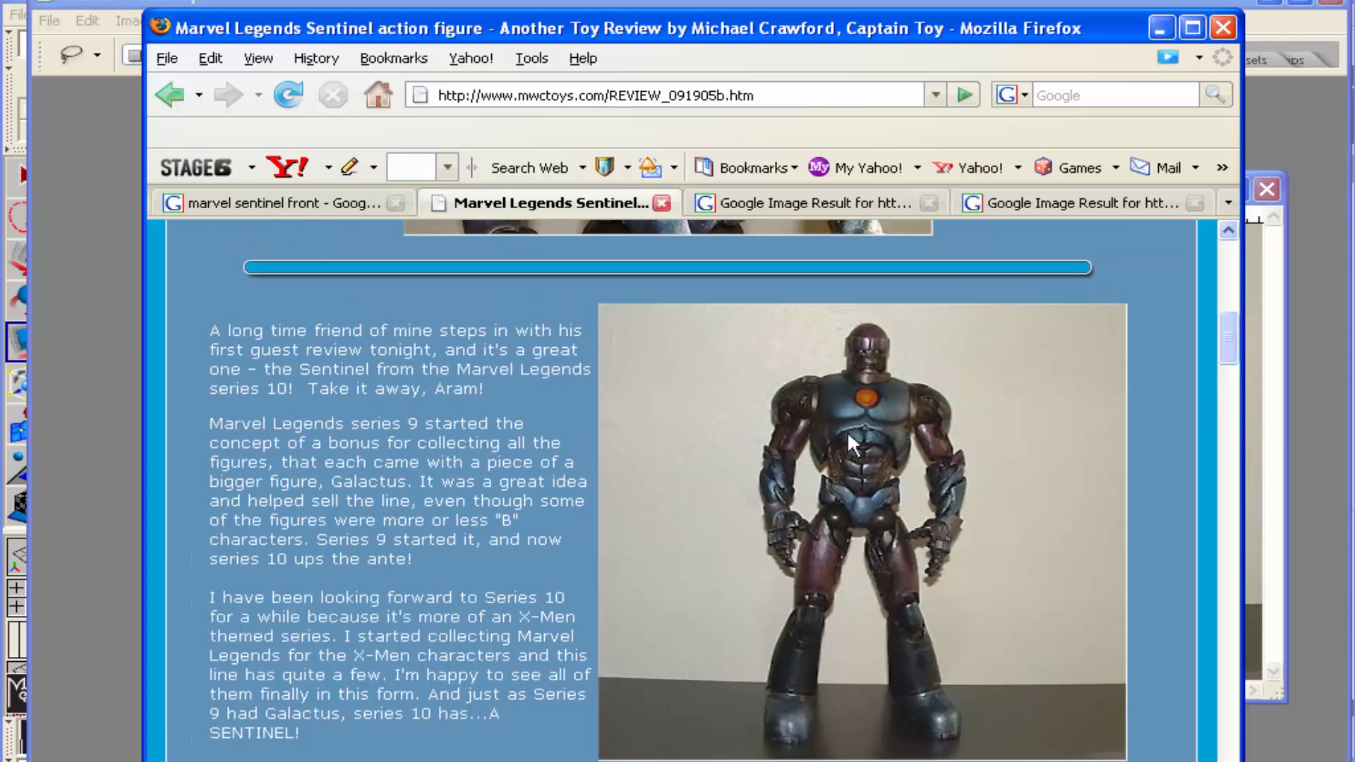
drag(1228, 369, 1228, 326)
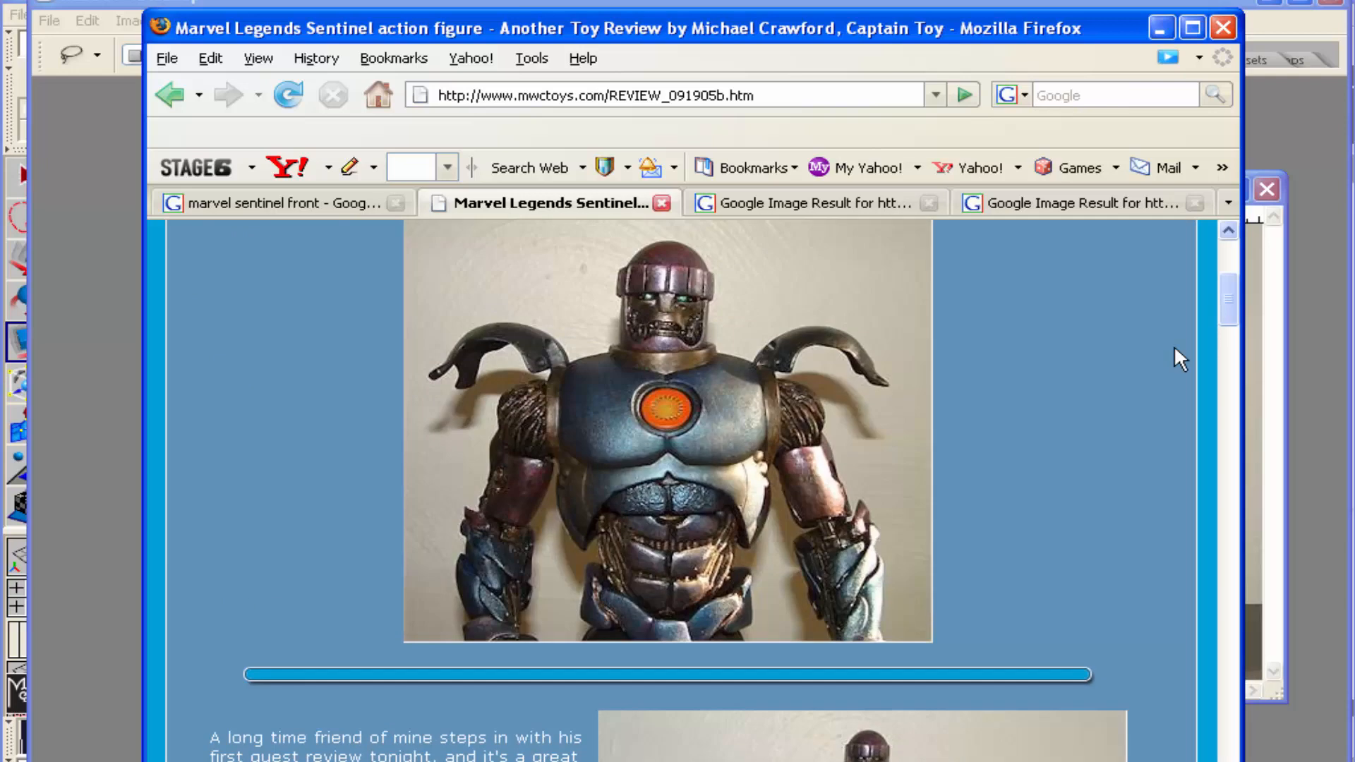